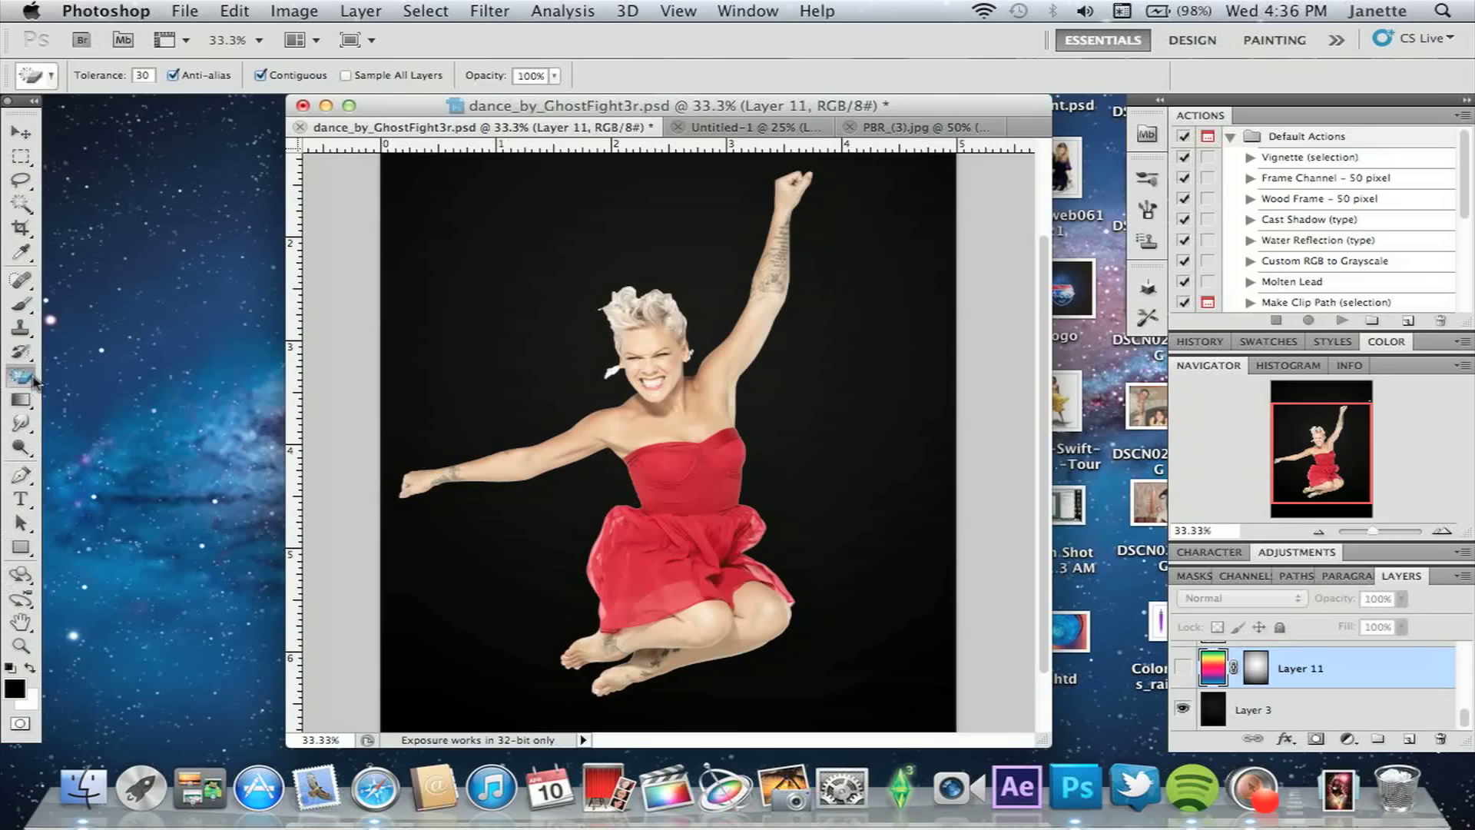
Pick the Gradient tool, and make the rainbow-coloured Layer 11 and the right V stripes layer visible
{"action": "left_click_drag", "start_coordinate": [21, 400], "coordinate": [78, 393]}
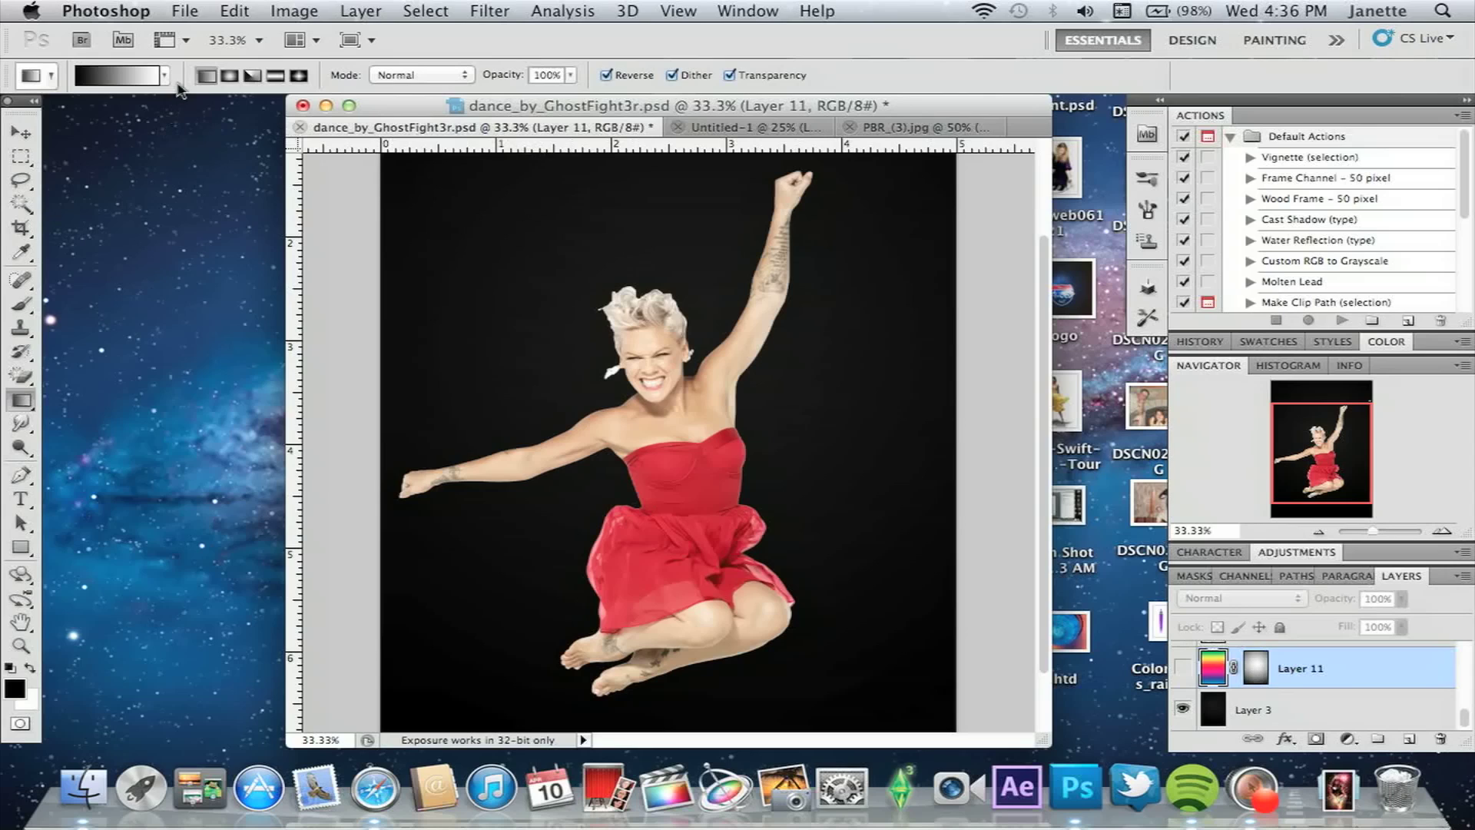
{"action": "left_click", "coordinate": [229, 81]}
{"action": "left_click", "coordinate": [1180, 667]}
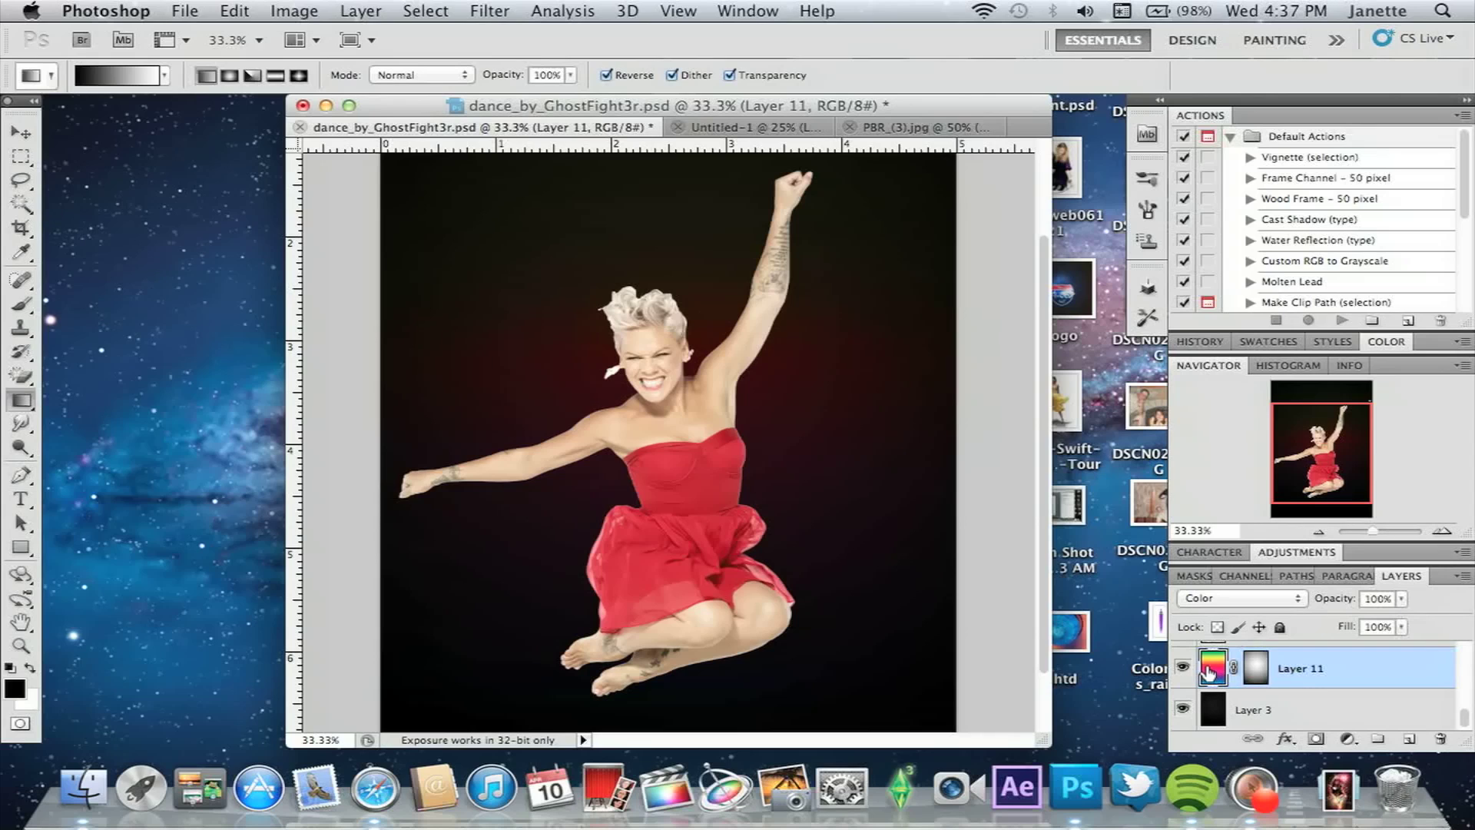
{"action": "scroll", "coordinate": [1207, 672], "scroll_direction": "up", "scroll_amount": 1}
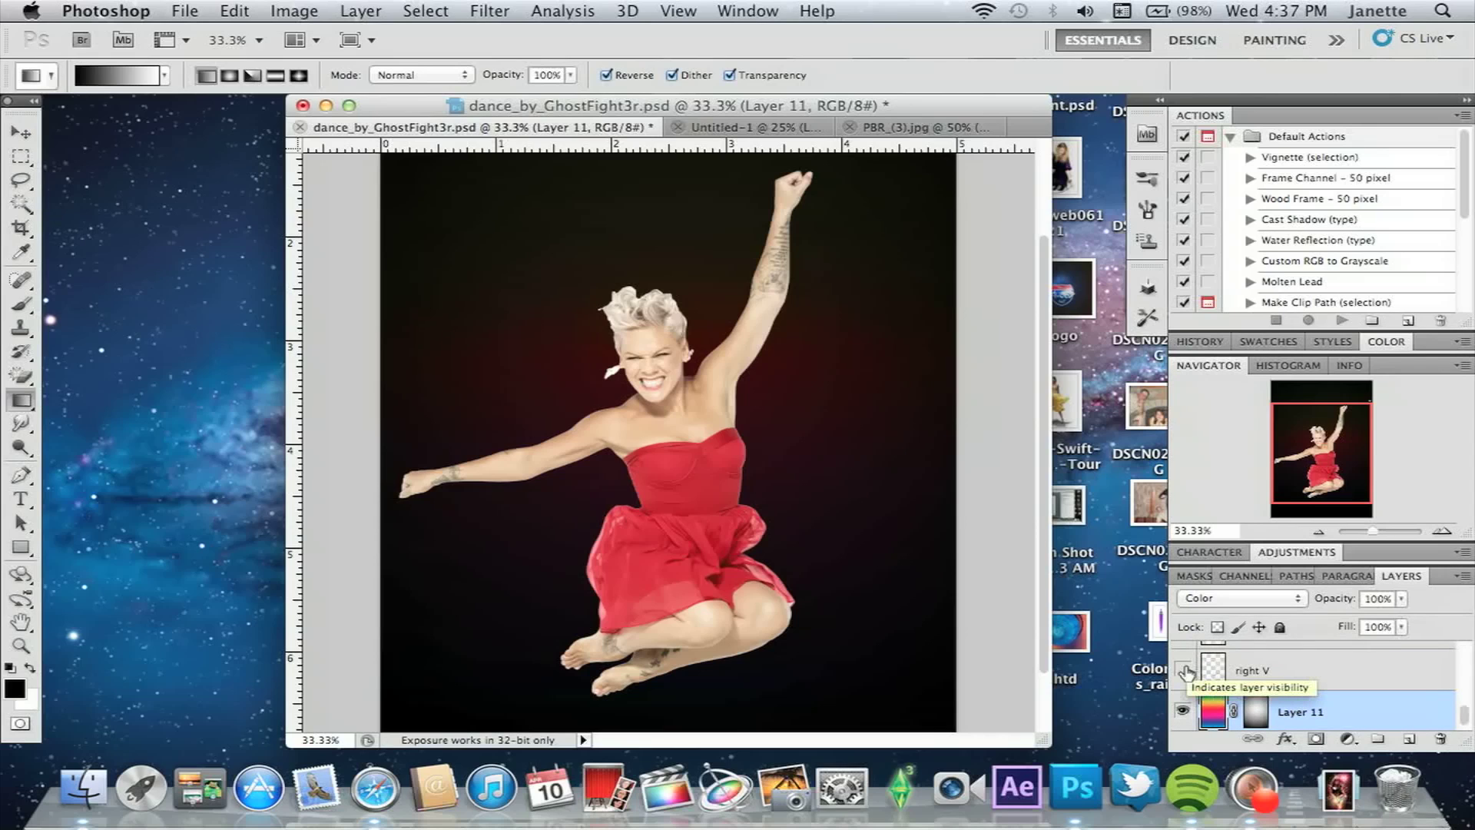
{"action": "left_click", "coordinate": [1183, 670]}
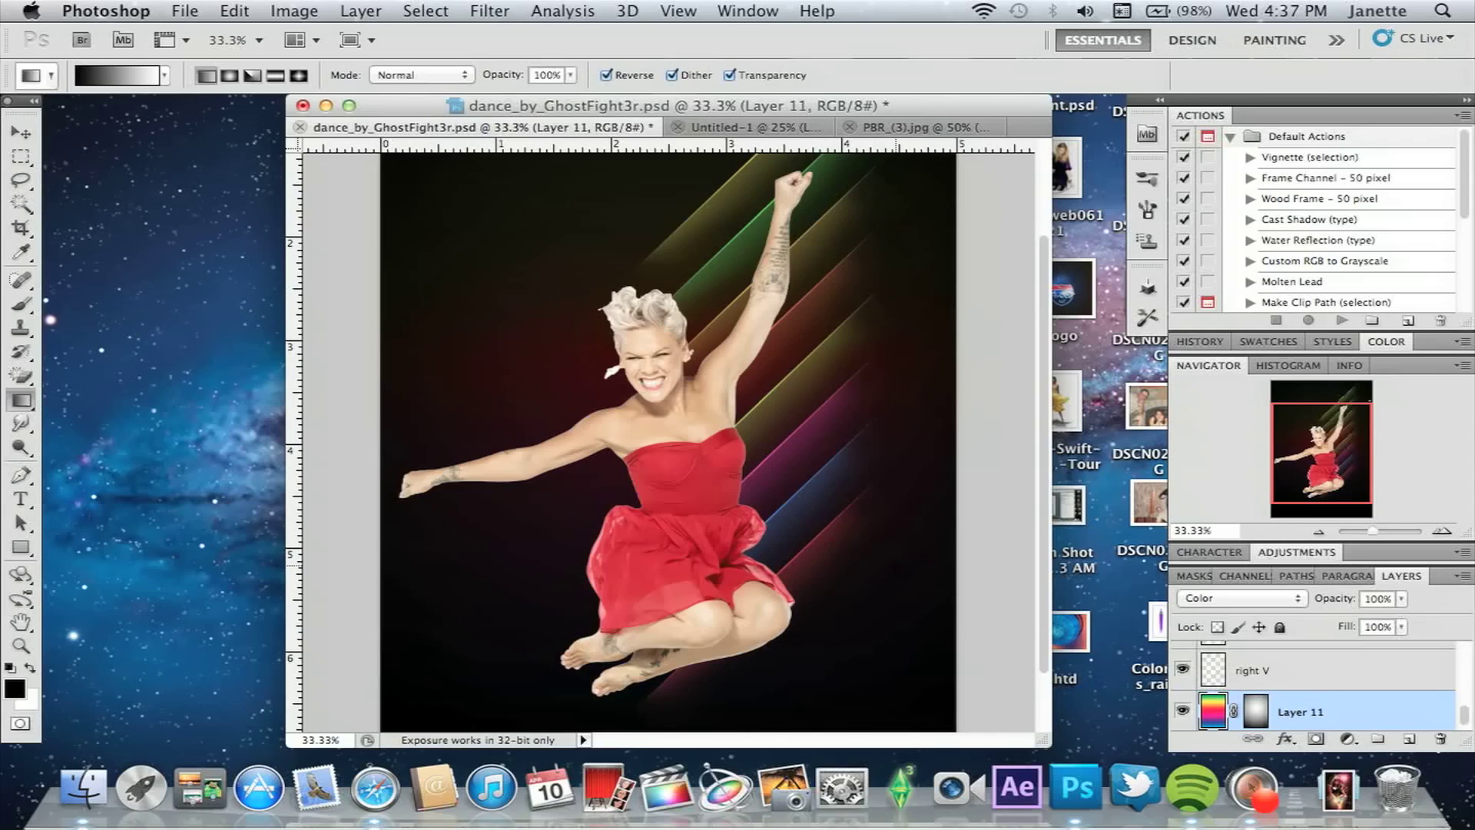
Pick the Rectangle tool, and inspect the diagonal coloured stripes in the Untitled-1 document before returning to dance_by_GhostFight3r.psd
{"action": "left_click", "coordinate": [33, 543]}
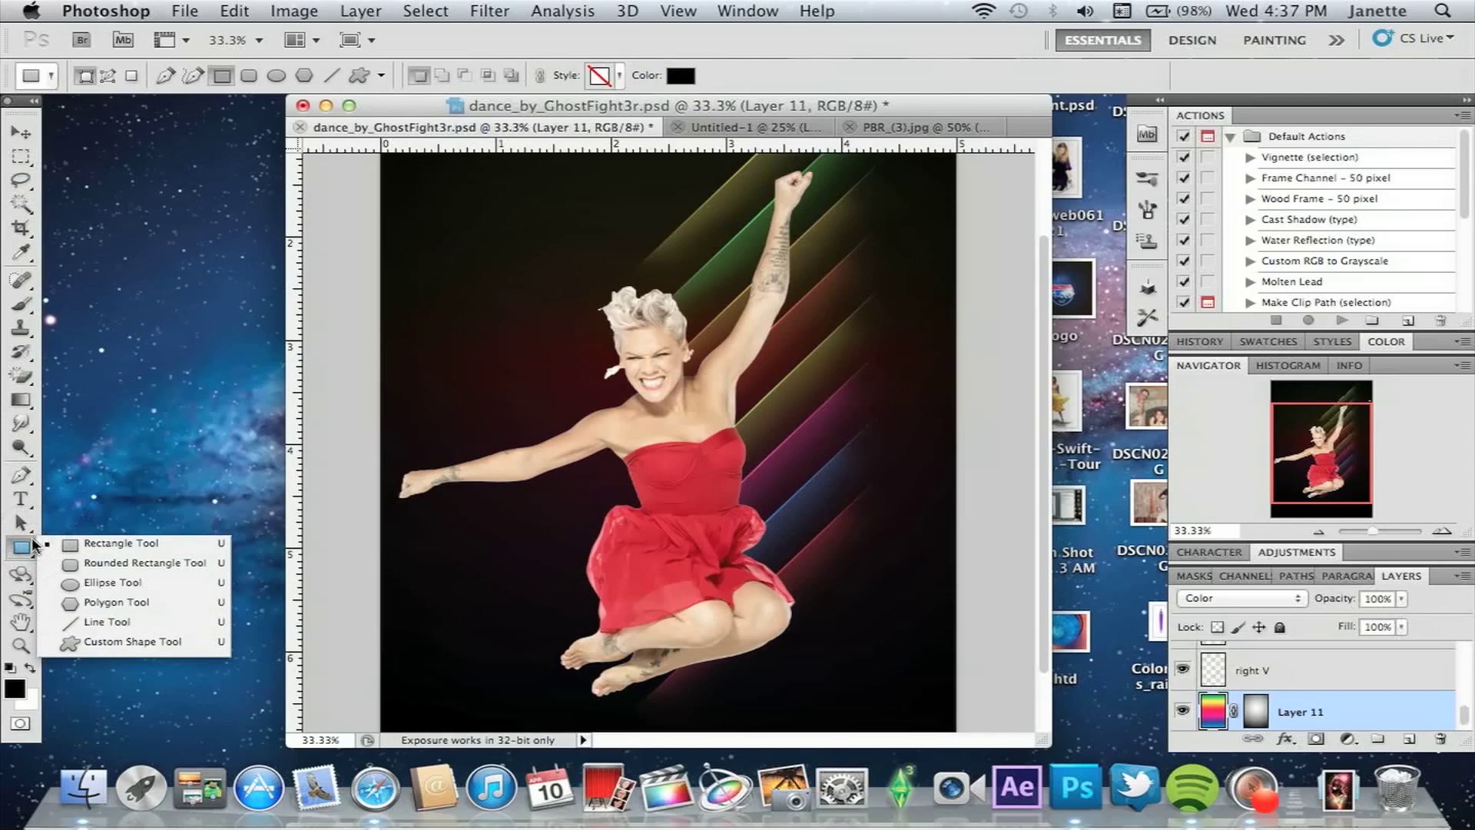
{"action": "left_click", "coordinate": [104, 503]}
{"action": "left_click", "coordinate": [419, 309]}
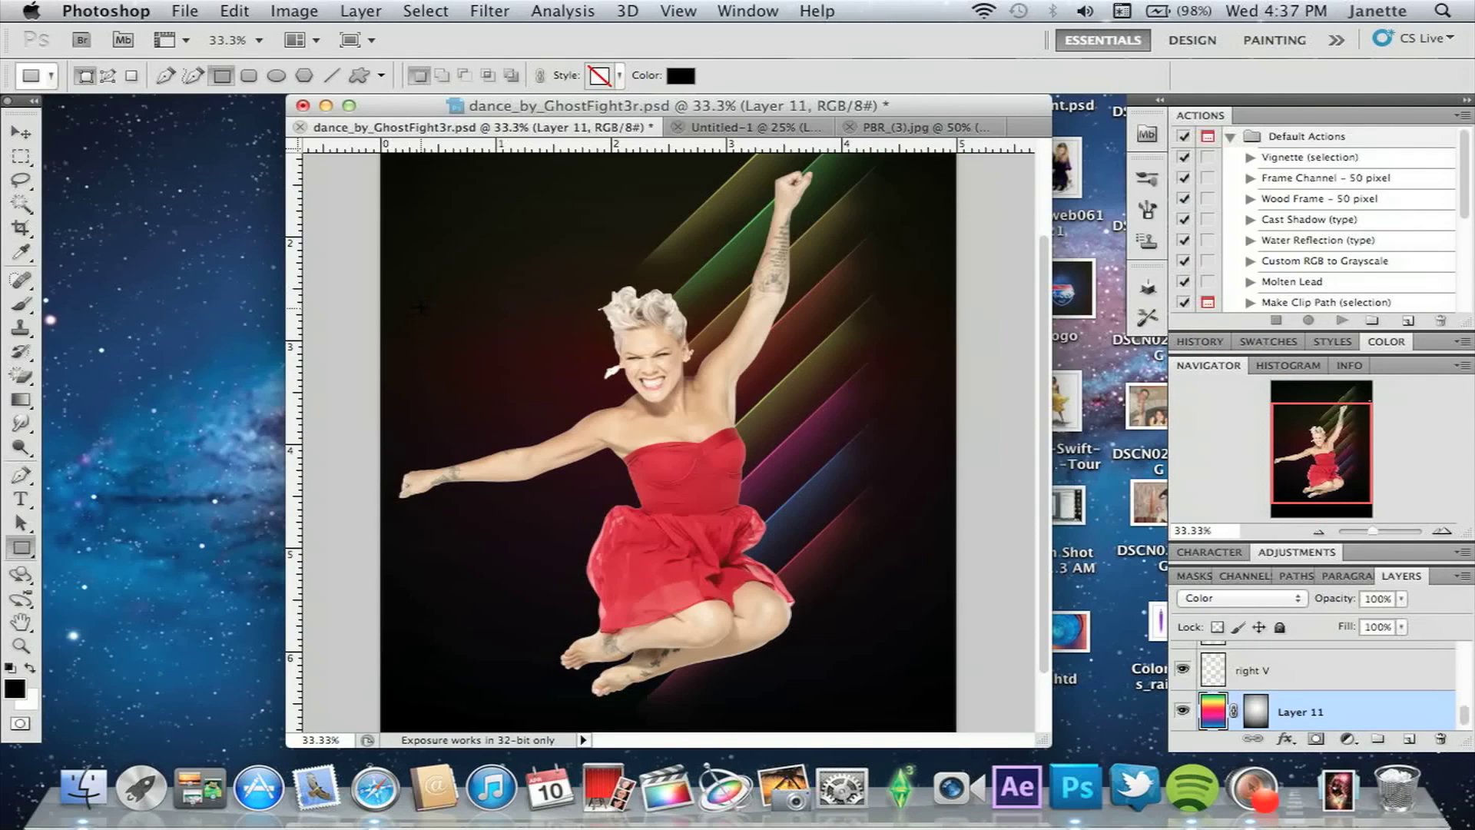
{"action": "left_click", "coordinate": [732, 127]}
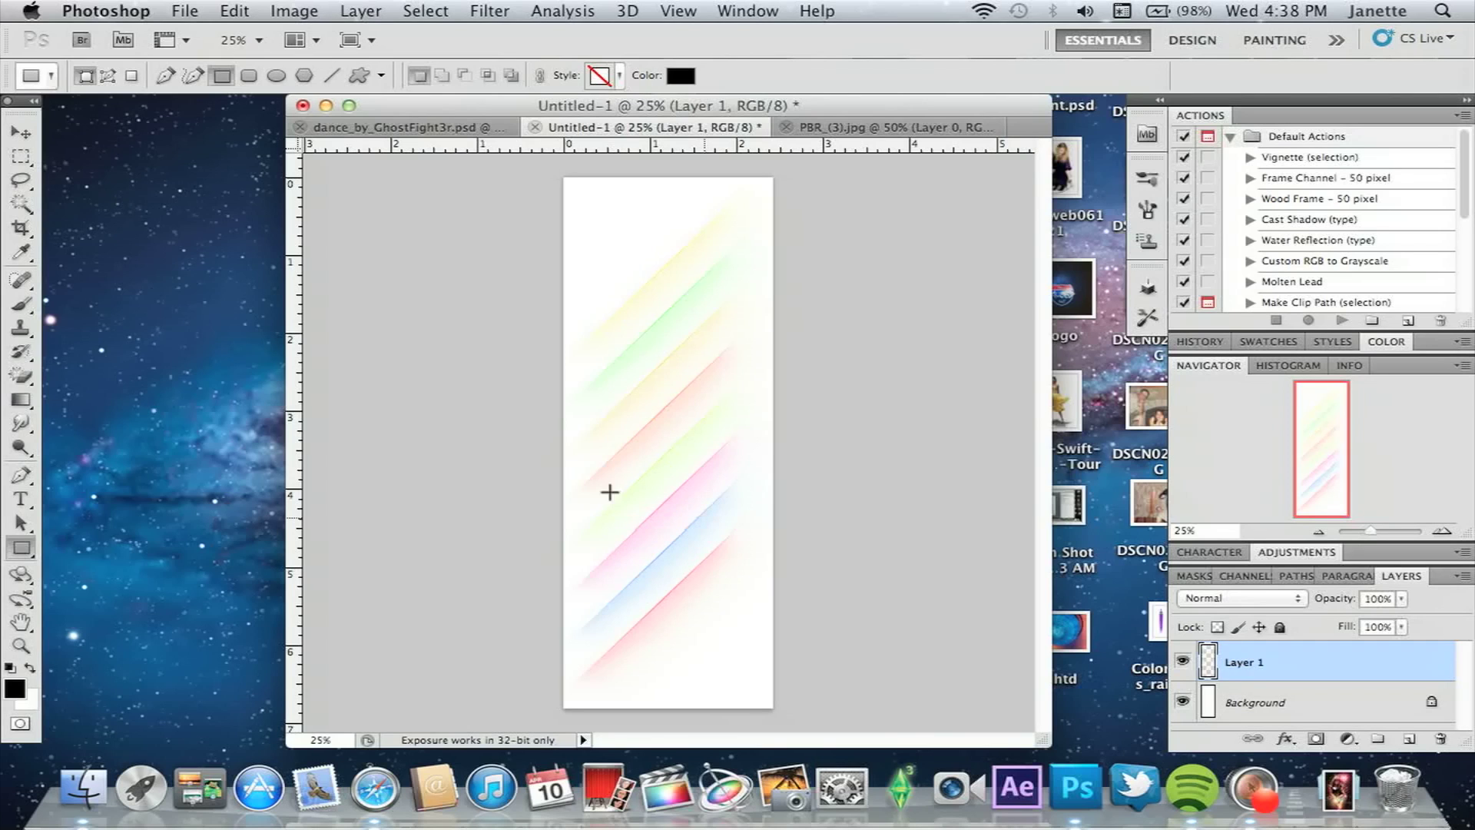
{"action": "left_click", "coordinate": [404, 128]}
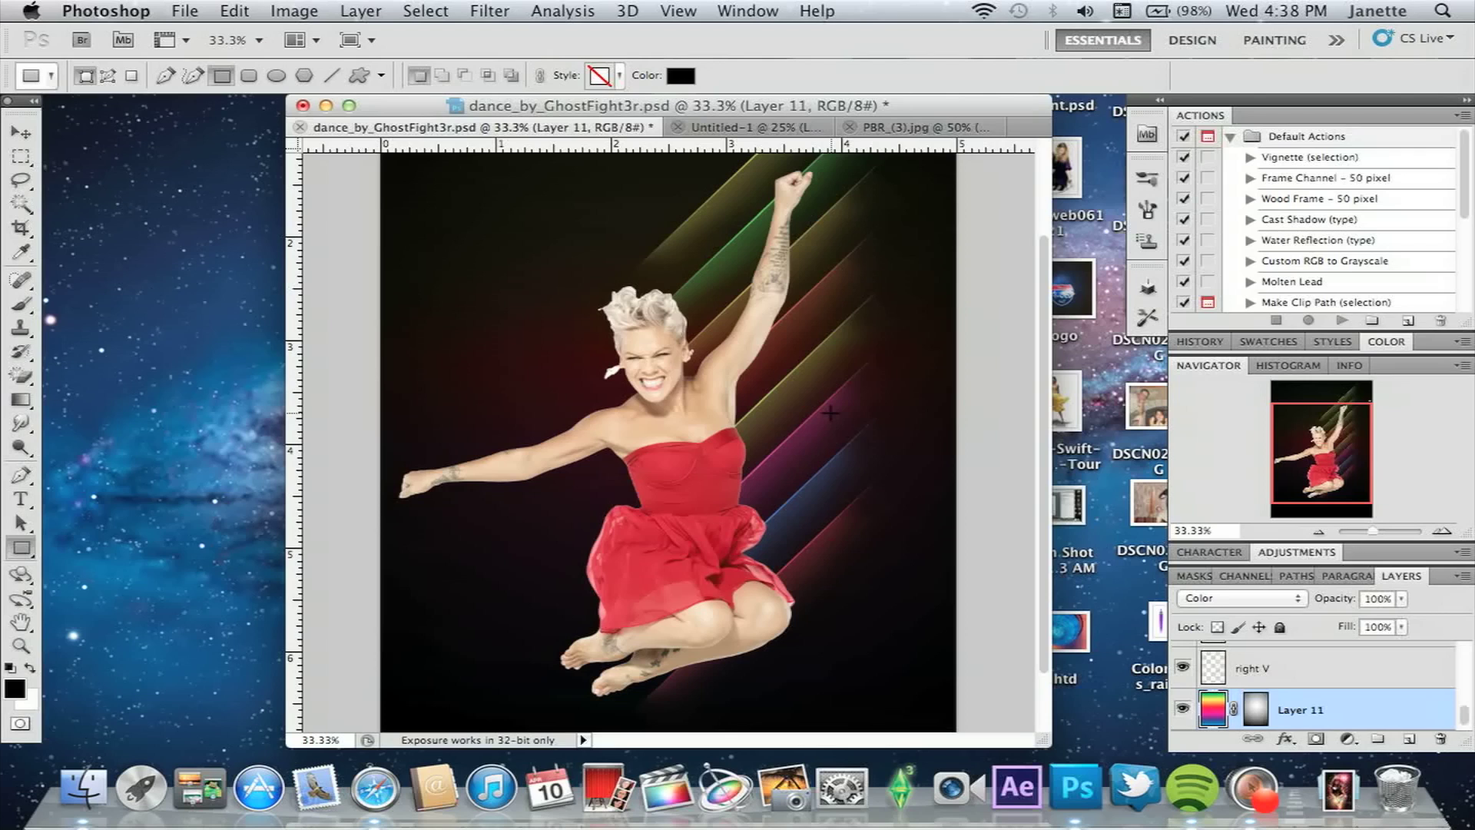
Make the scan lines layer and Layer 14 visible, switching Layer 14 off and on to compare its effect
{"action": "left_click_drag", "start_coordinate": [1300, 718], "coordinate": [1307, 676]}
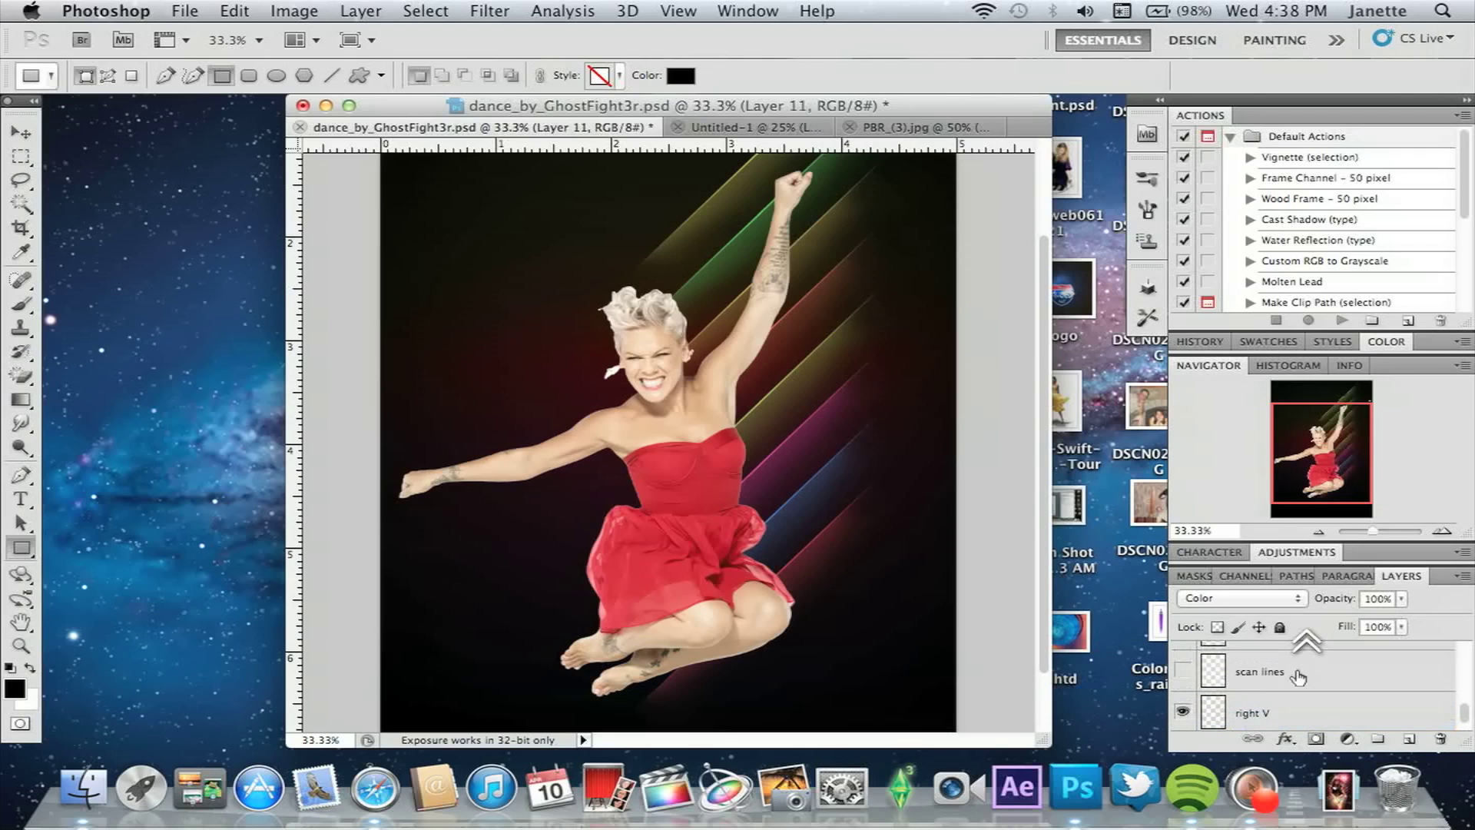
{"action": "left_click", "coordinate": [1183, 671]}
{"action": "scroll", "coordinate": [1254, 683], "scroll_direction": "up", "scroll_amount": 1}
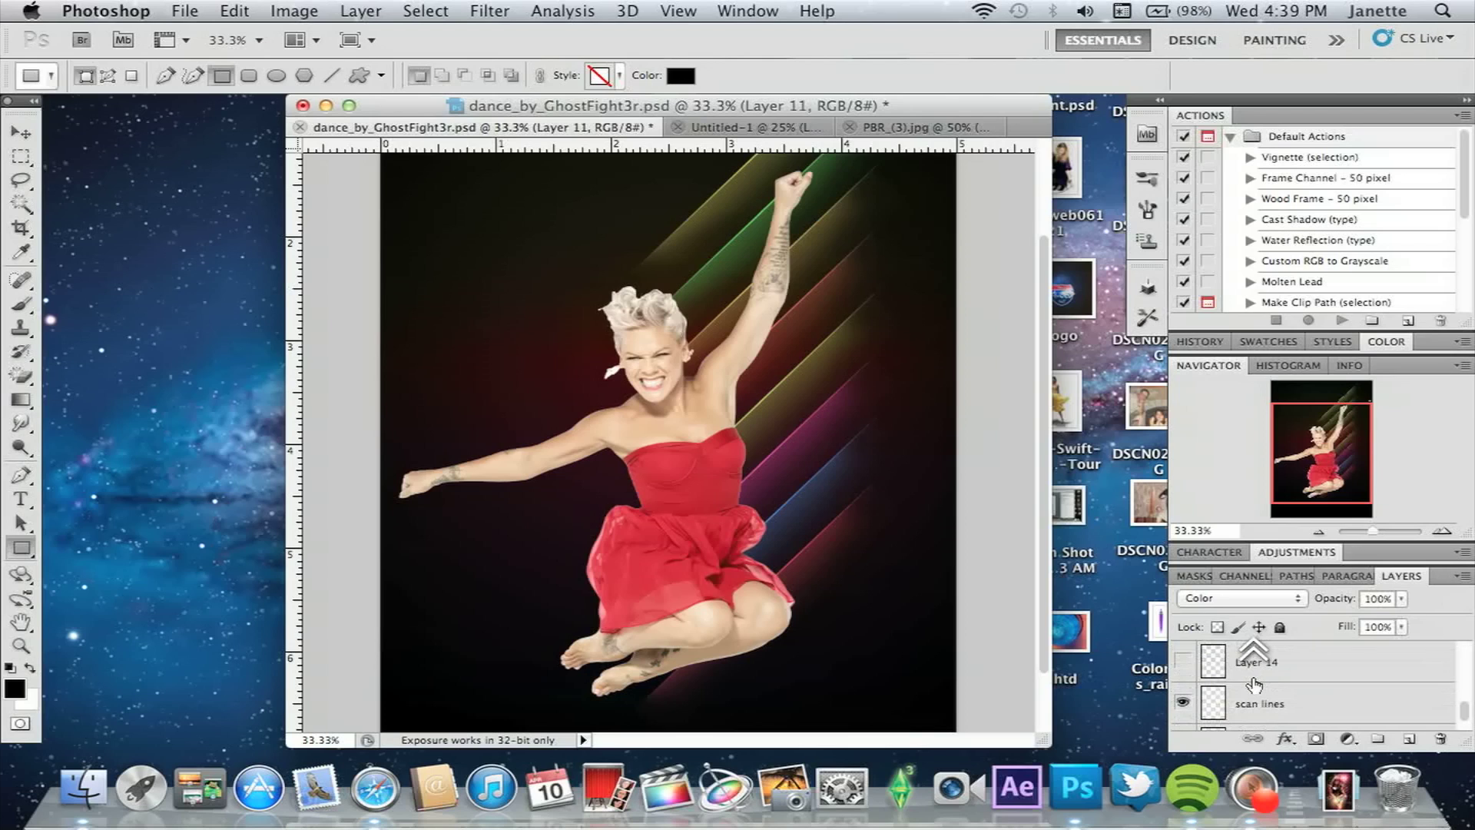
{"action": "left_click", "coordinate": [1184, 661]}
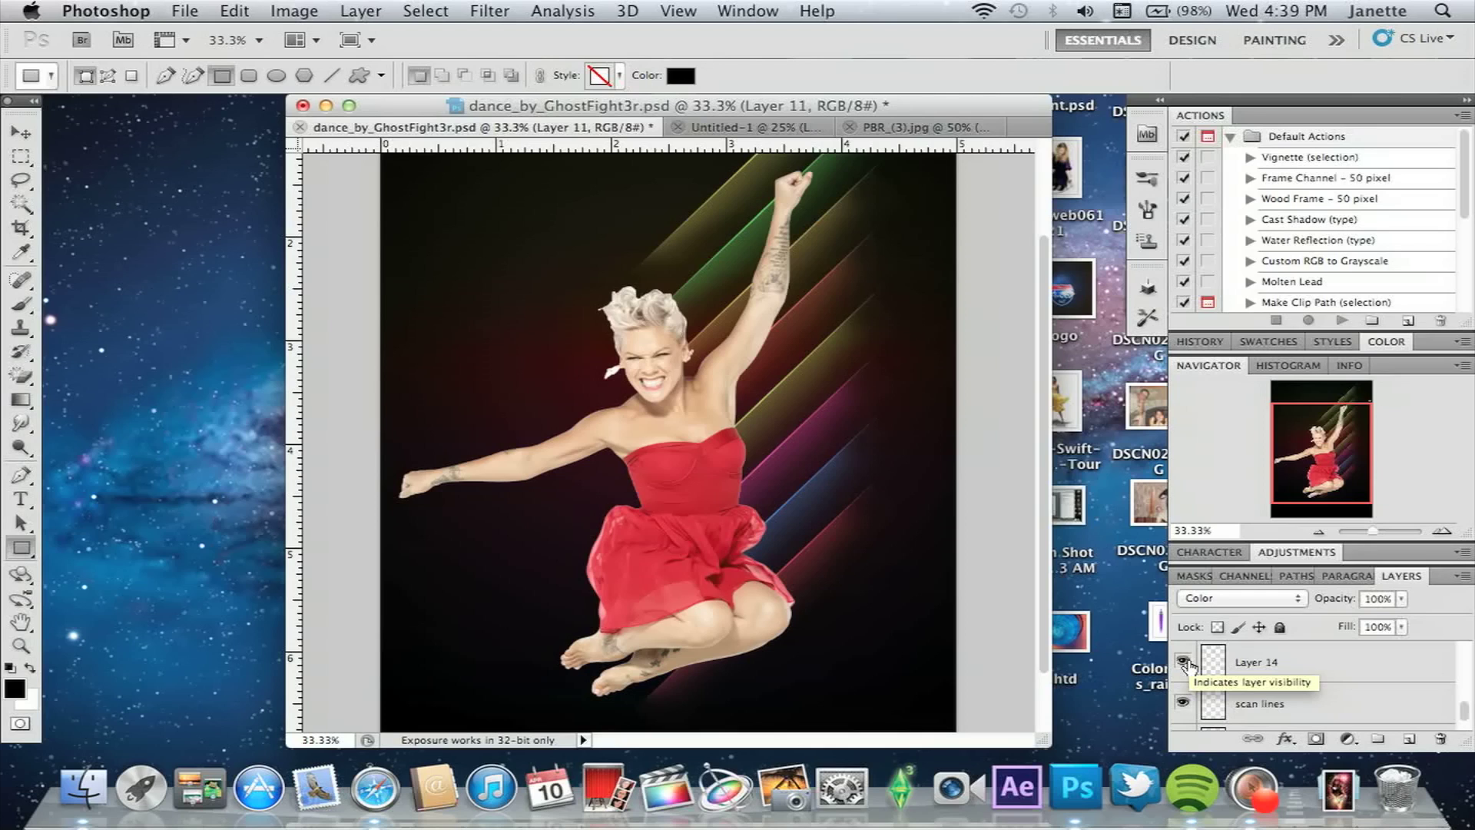
{"action": "left_click", "coordinate": [1188, 665]}
{"action": "left_click", "coordinate": [1185, 662]}
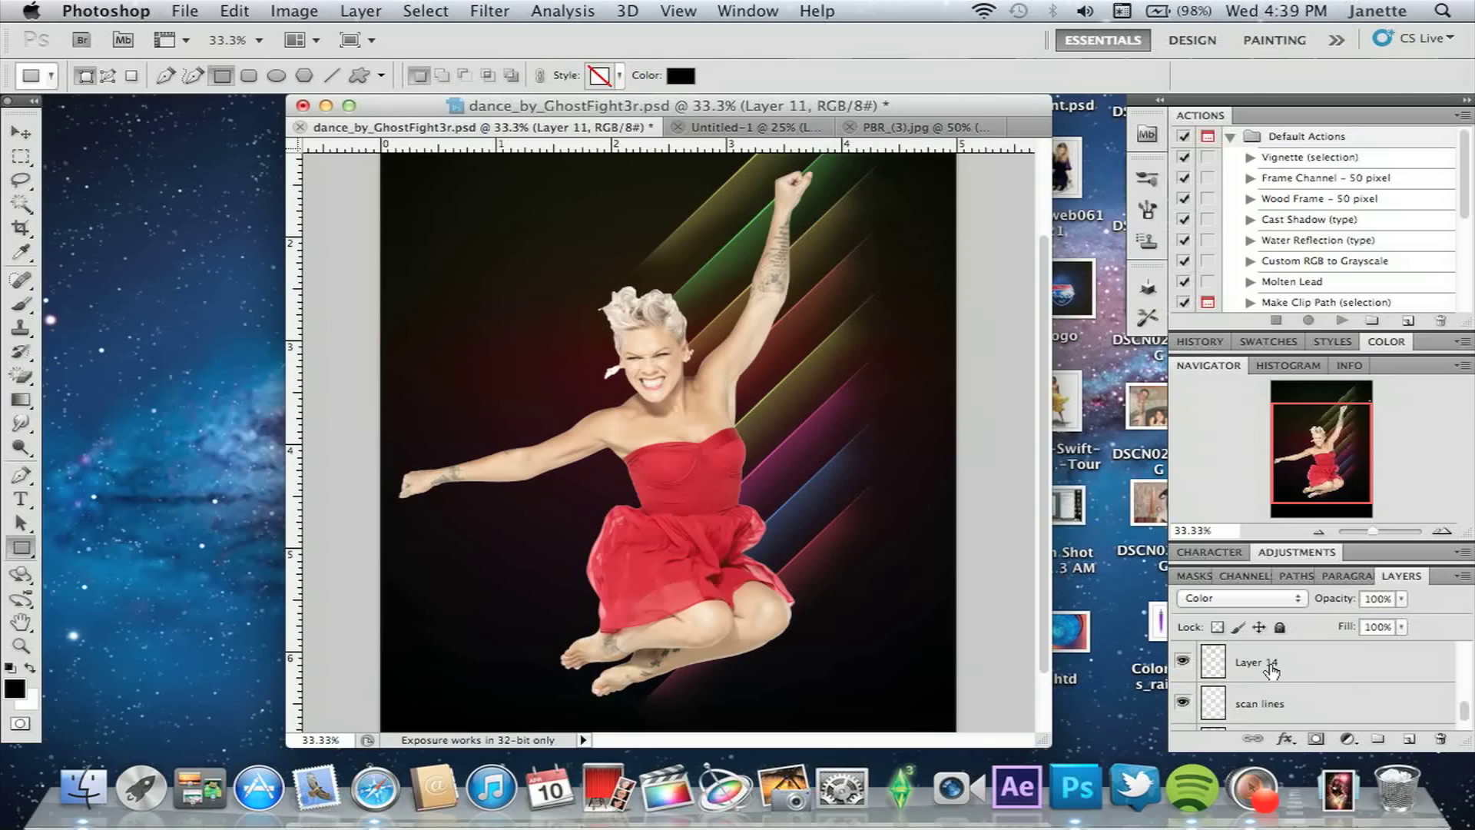
{"action": "left_click", "coordinate": [1186, 665]}
{"action": "left_click", "coordinate": [1185, 663]}
Make the smoke over layer above Layer 14 visible and select it
{"action": "scroll", "coordinate": [1360, 683], "scroll_direction": "up", "scroll_amount": 2}
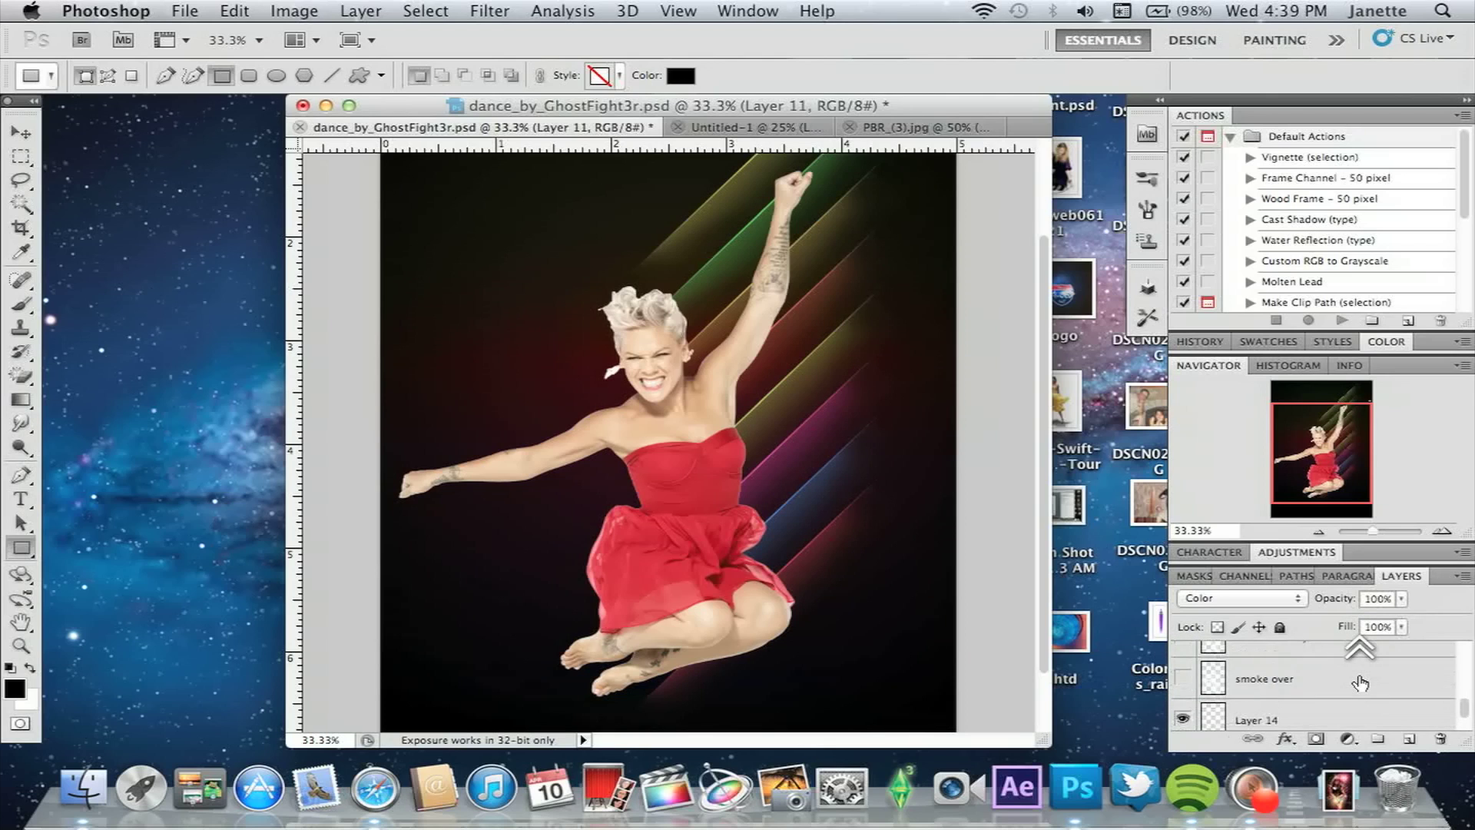
{"action": "left_click", "coordinate": [1182, 679]}
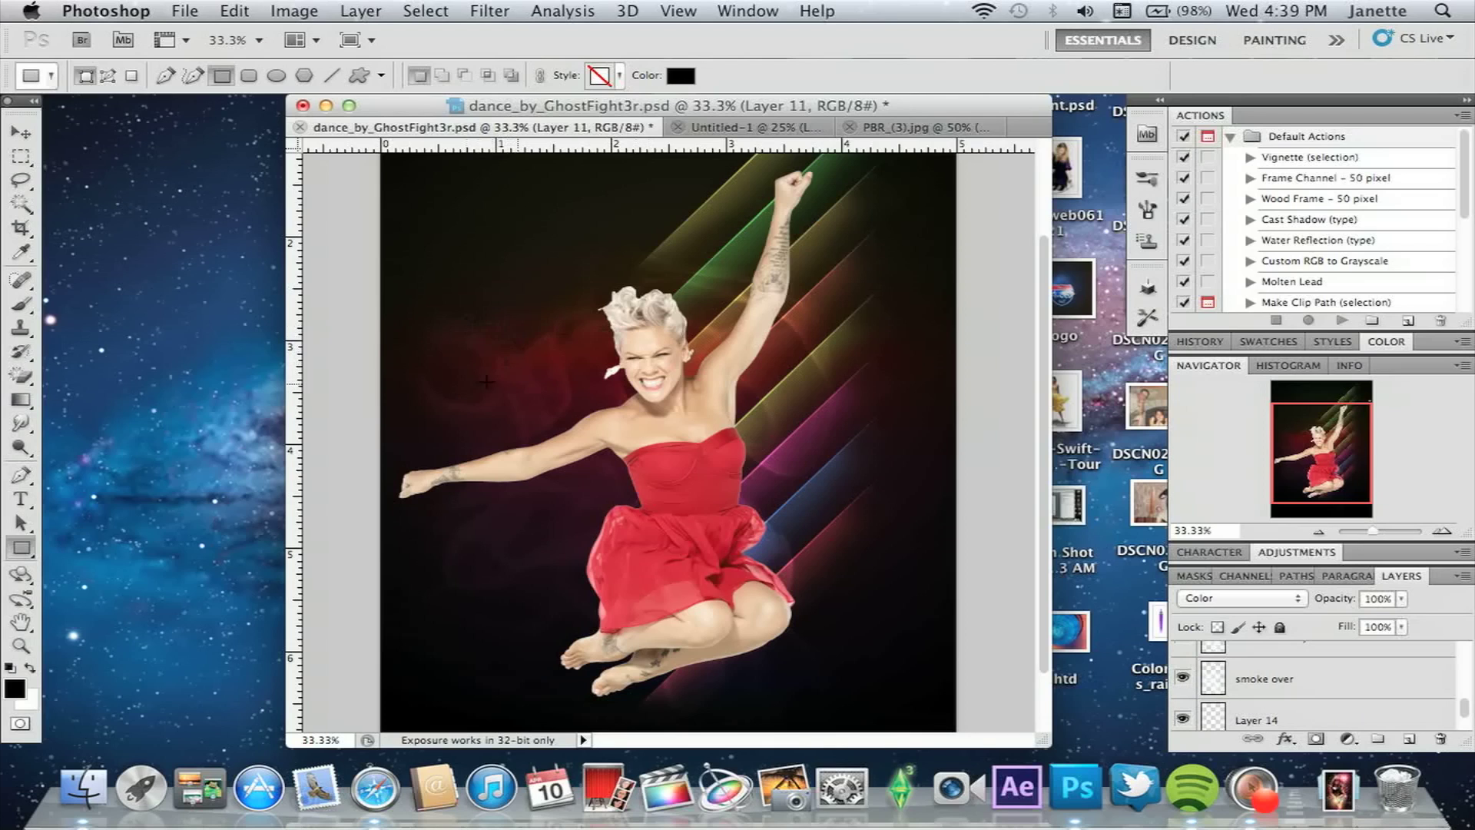
{"action": "left_click", "coordinate": [1314, 680]}
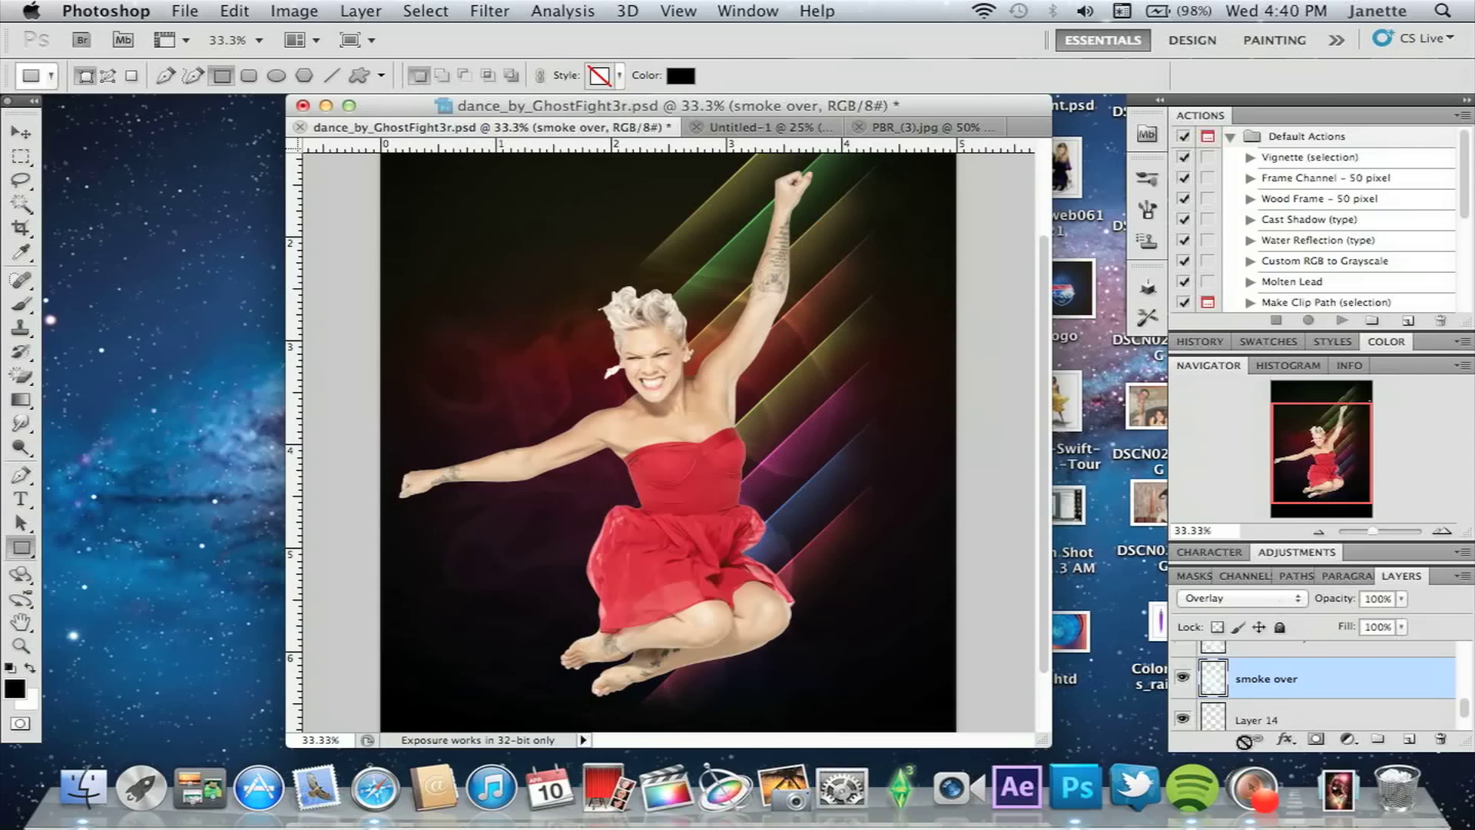
{"action": "left_click", "coordinate": [1250, 714]}
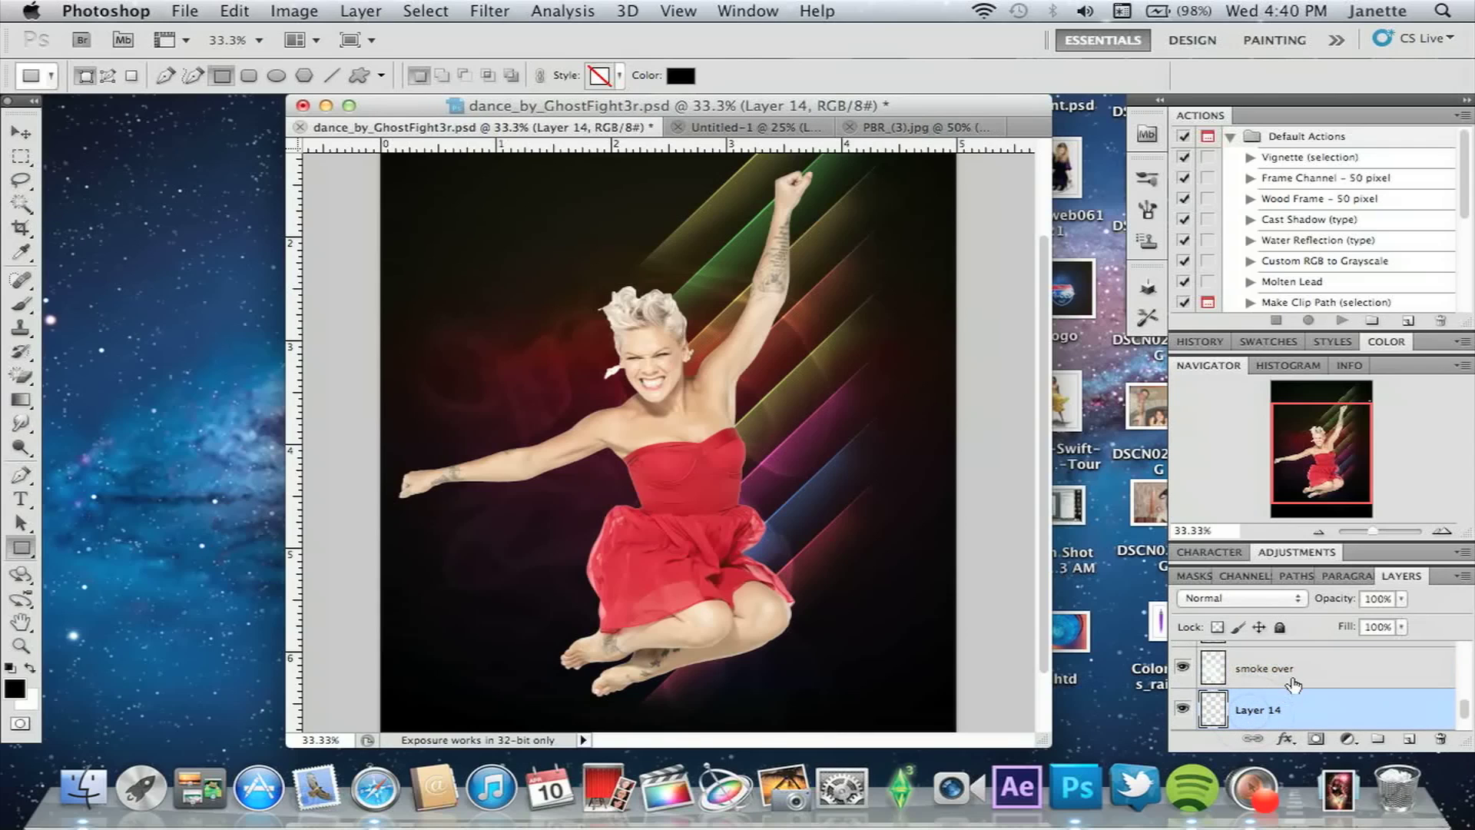
{"action": "left_click", "coordinate": [1298, 666]}
Select the smoke overlay 2 layer and make it visible
{"action": "scroll", "coordinate": [1304, 667], "scroll_direction": "up", "scroll_amount": 2}
{"action": "scroll", "coordinate": [1304, 667], "scroll_direction": "up", "scroll_amount": 1}
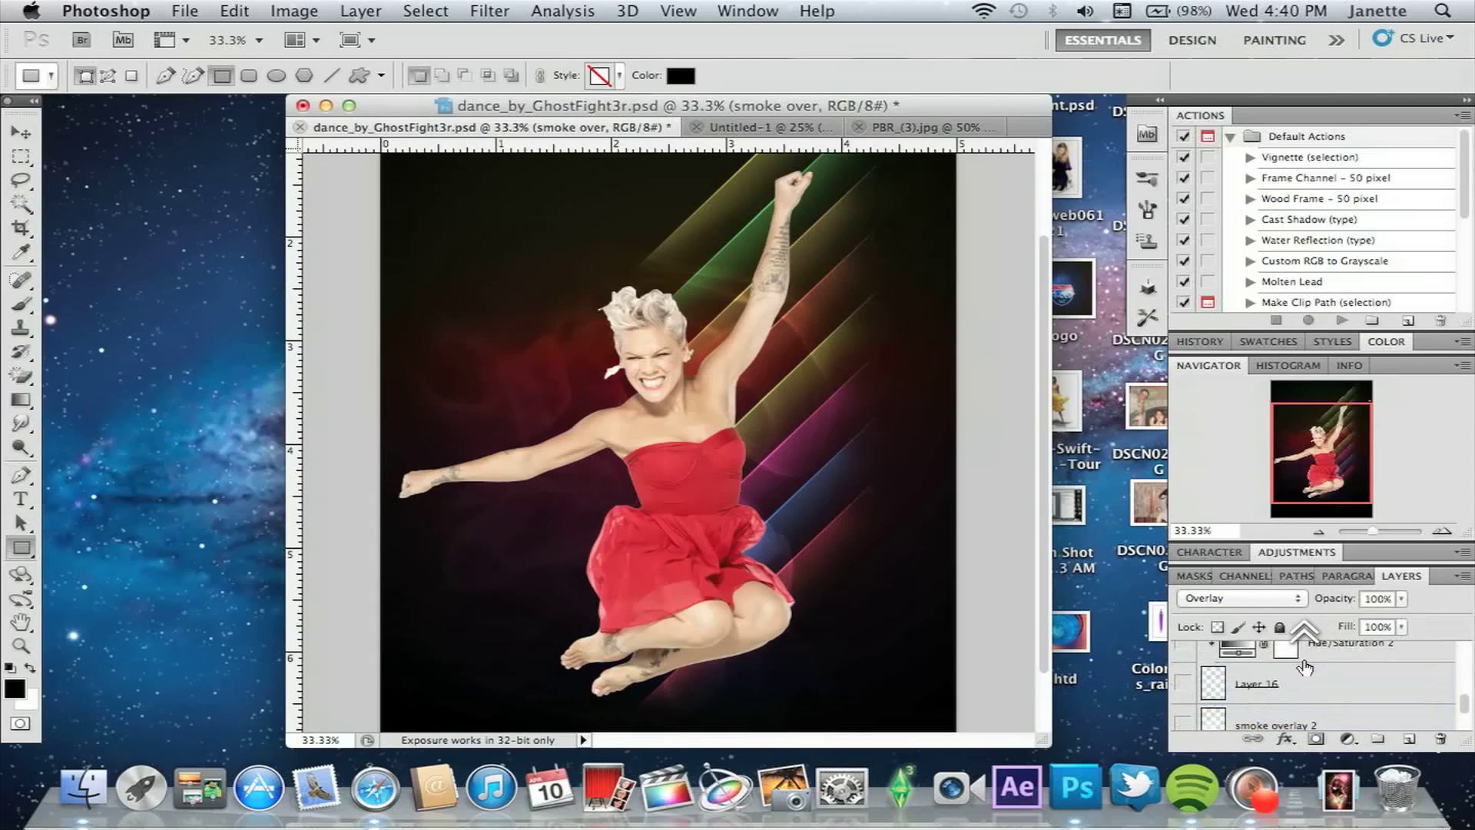
{"action": "scroll", "coordinate": [1304, 667], "scroll_direction": "down", "scroll_amount": 1}
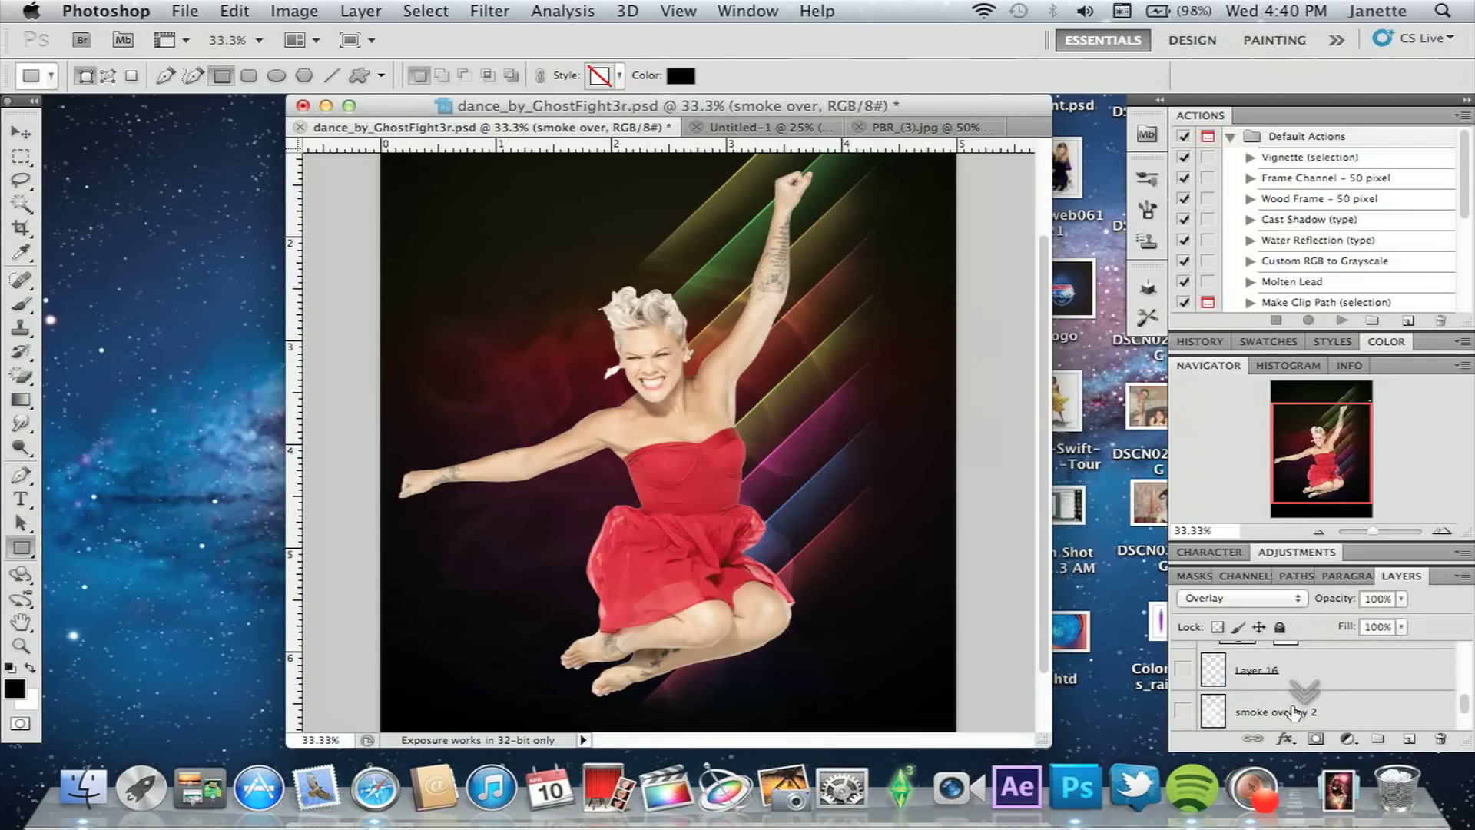
{"action": "left_click", "coordinate": [1254, 711]}
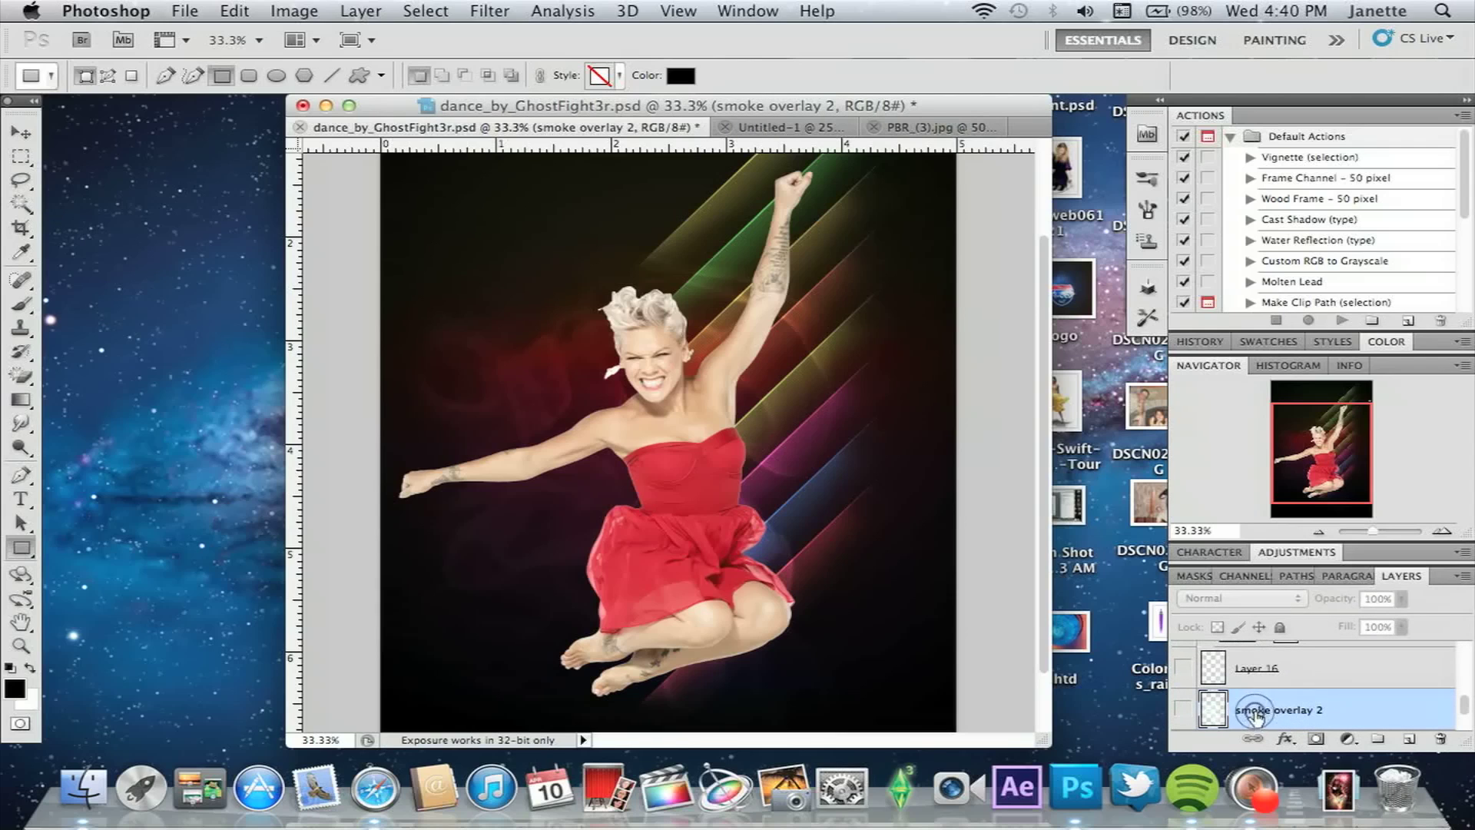
{"action": "left_click", "coordinate": [1184, 709]}
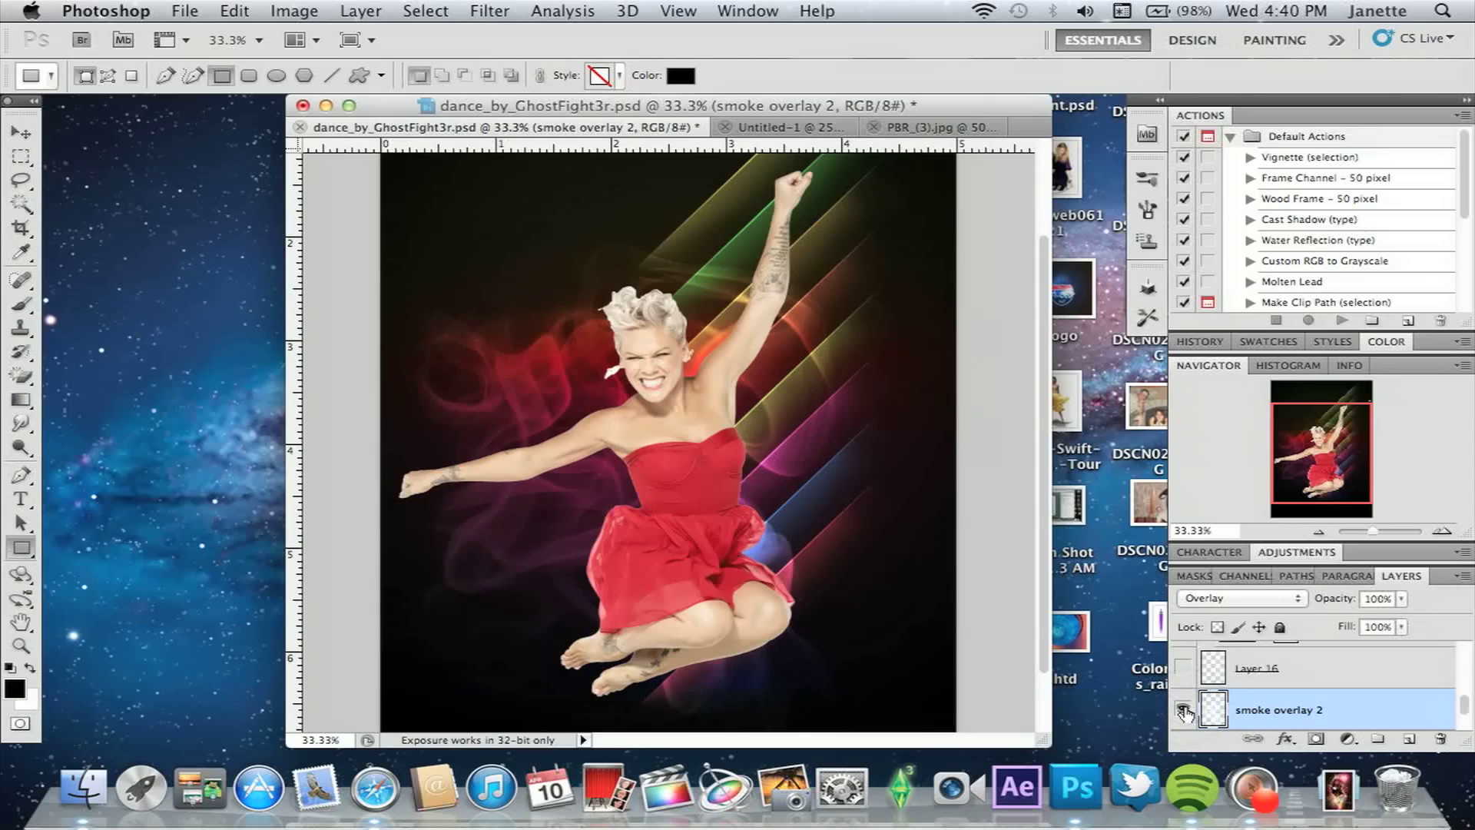
Select Layer 16 and make it visible, switching it off and on to compare its effect
{"action": "left_click", "coordinate": [1304, 669]}
{"action": "left_click", "coordinate": [1182, 670]}
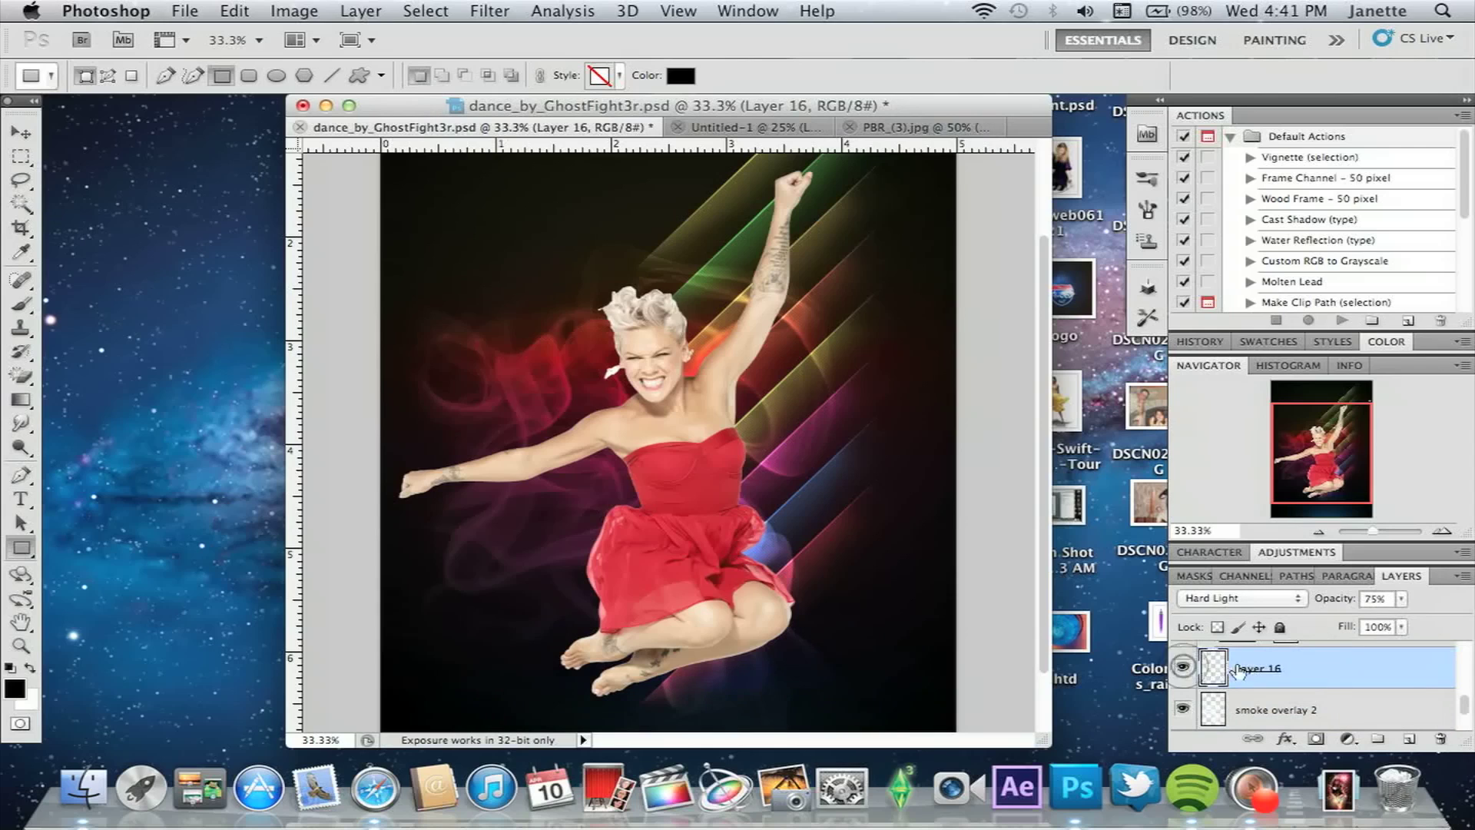
{"action": "left_click", "coordinate": [1184, 668]}
{"action": "left_click", "coordinate": [1186, 670]}
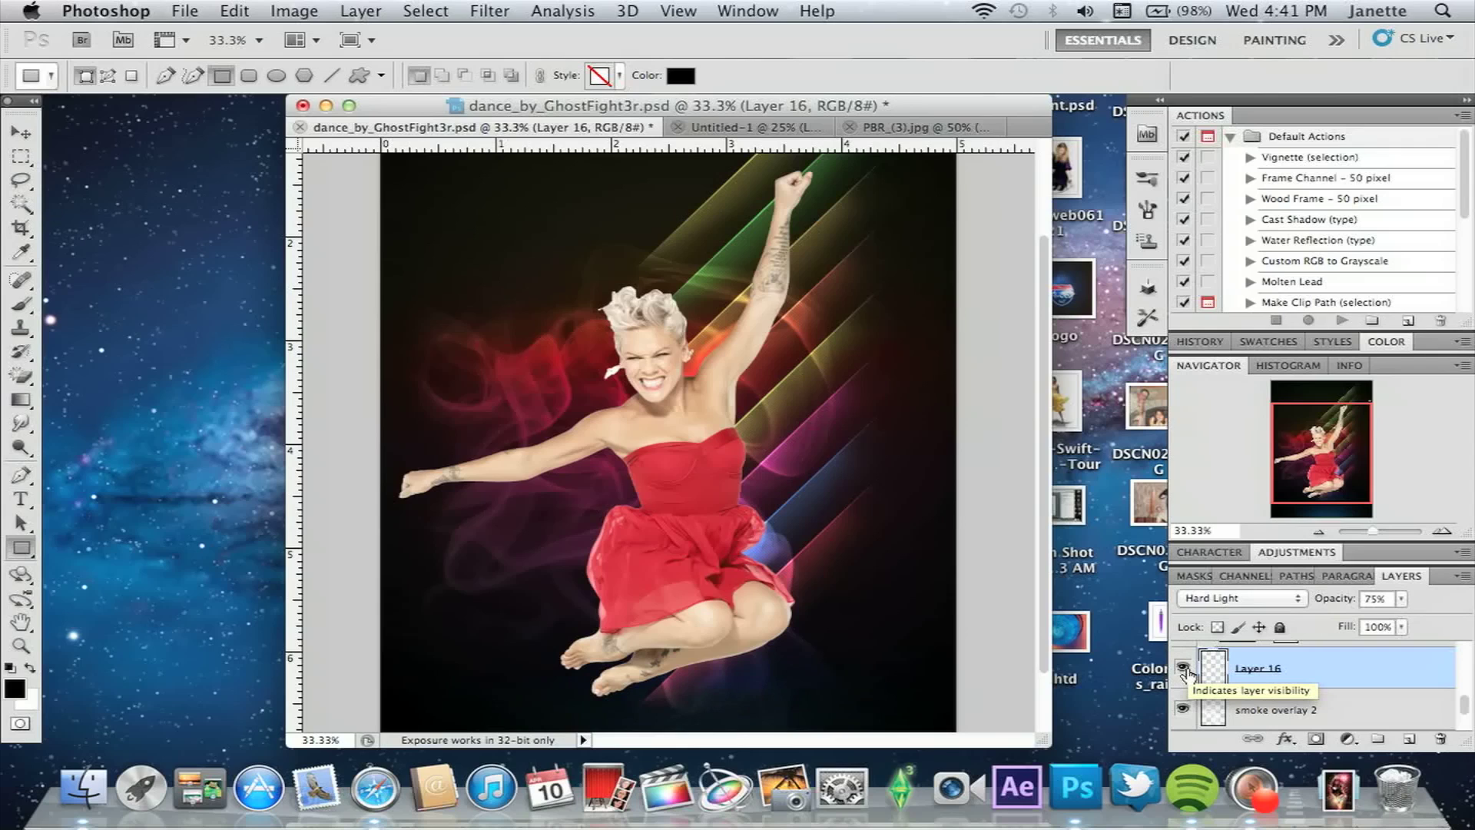
Try the Normal blend mode on Layer 16 and restore Hard Light
{"action": "left_click", "coordinate": [1302, 668]}
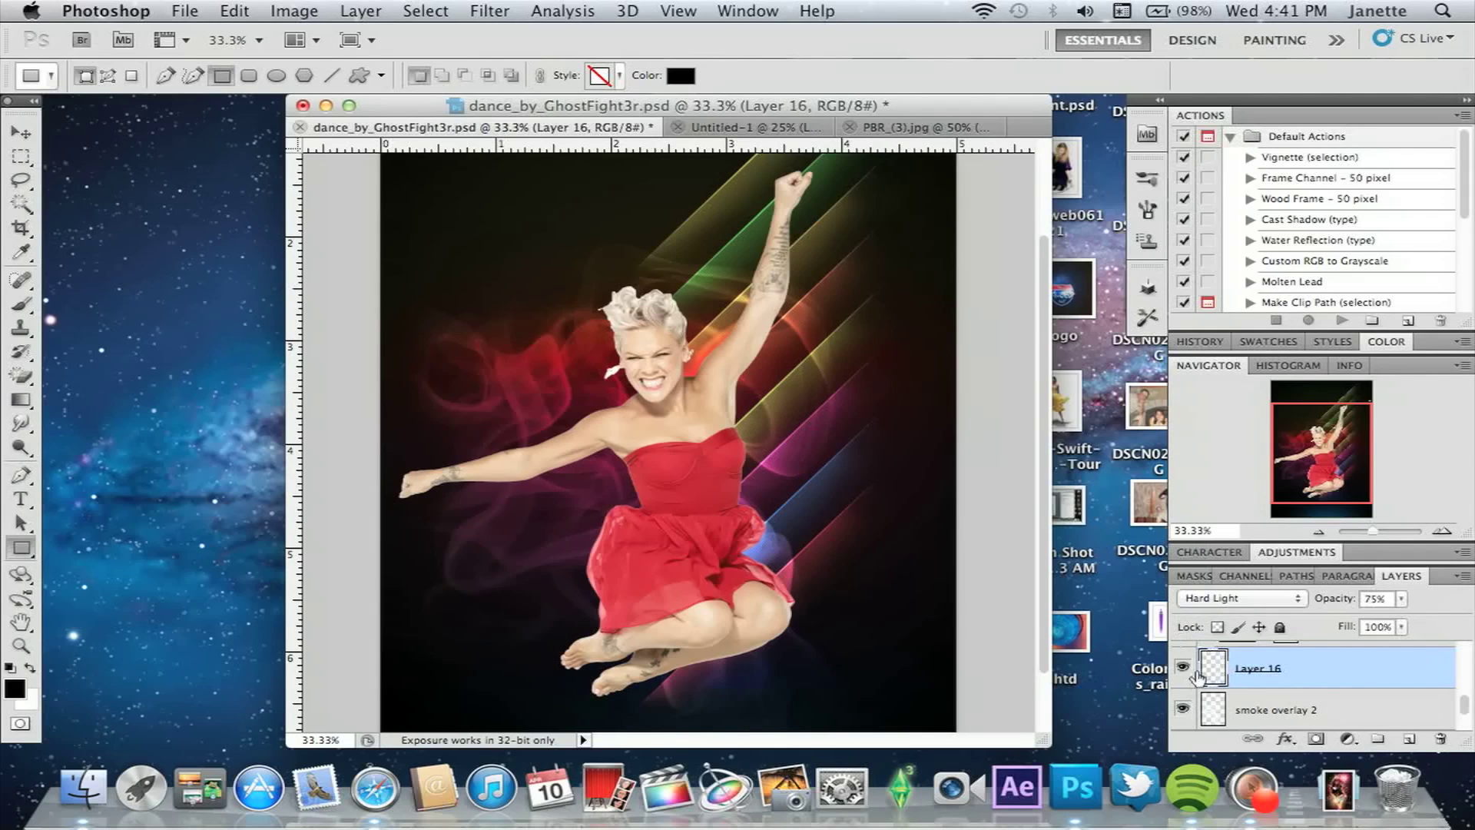
{"action": "left_click", "coordinate": [1242, 600]}
{"action": "left_click", "coordinate": [1217, 369]}
{"action": "left_click", "coordinate": [1217, 599]}
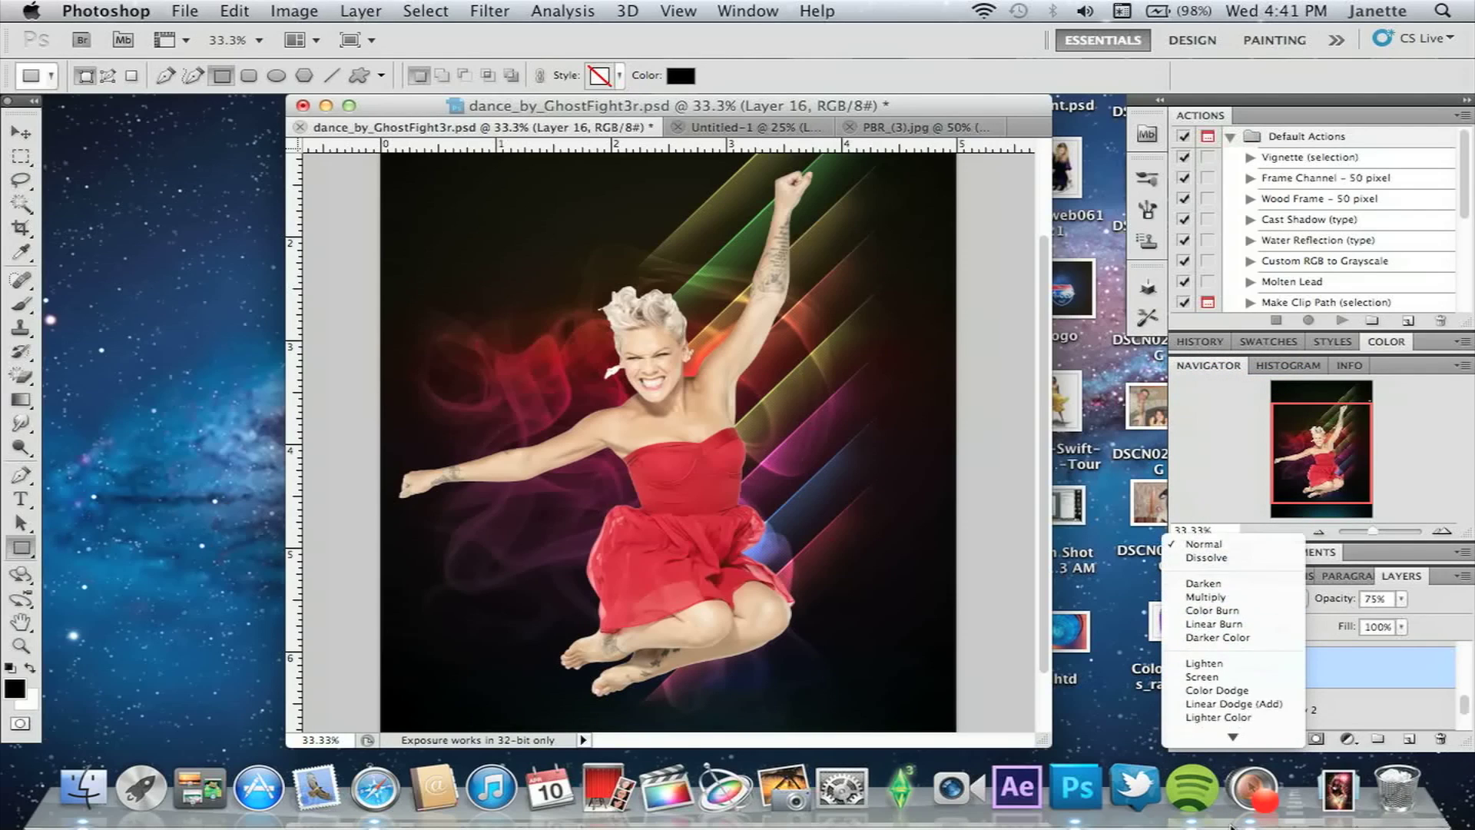
{"action": "left_click", "coordinate": [1279, 551]}
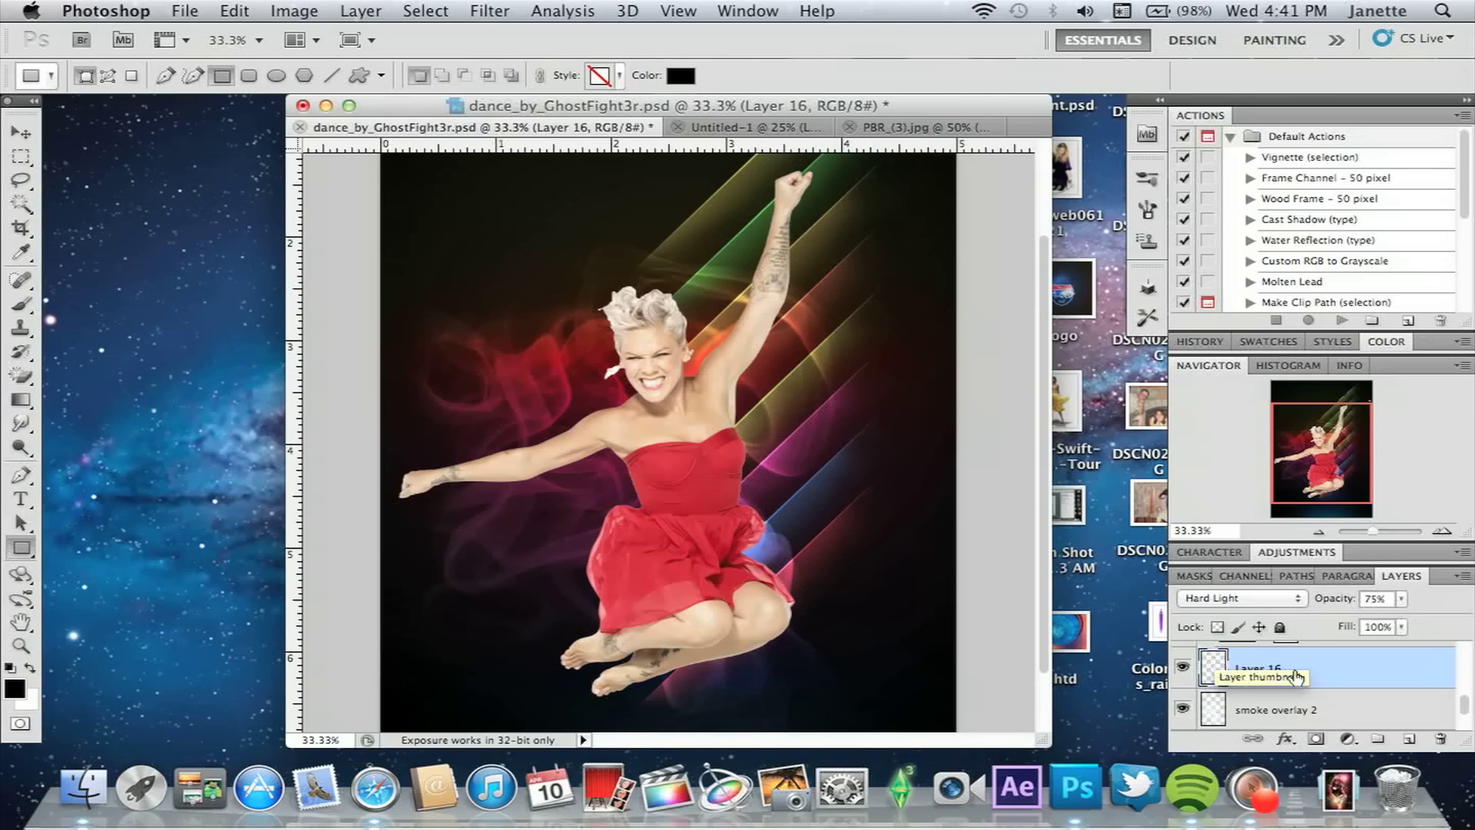
Make the Hue/Saturation 2 adjustment layer clipped to Layer 16 visible
{"action": "scroll", "coordinate": [1294, 676], "scroll_direction": "up", "scroll_amount": 3}
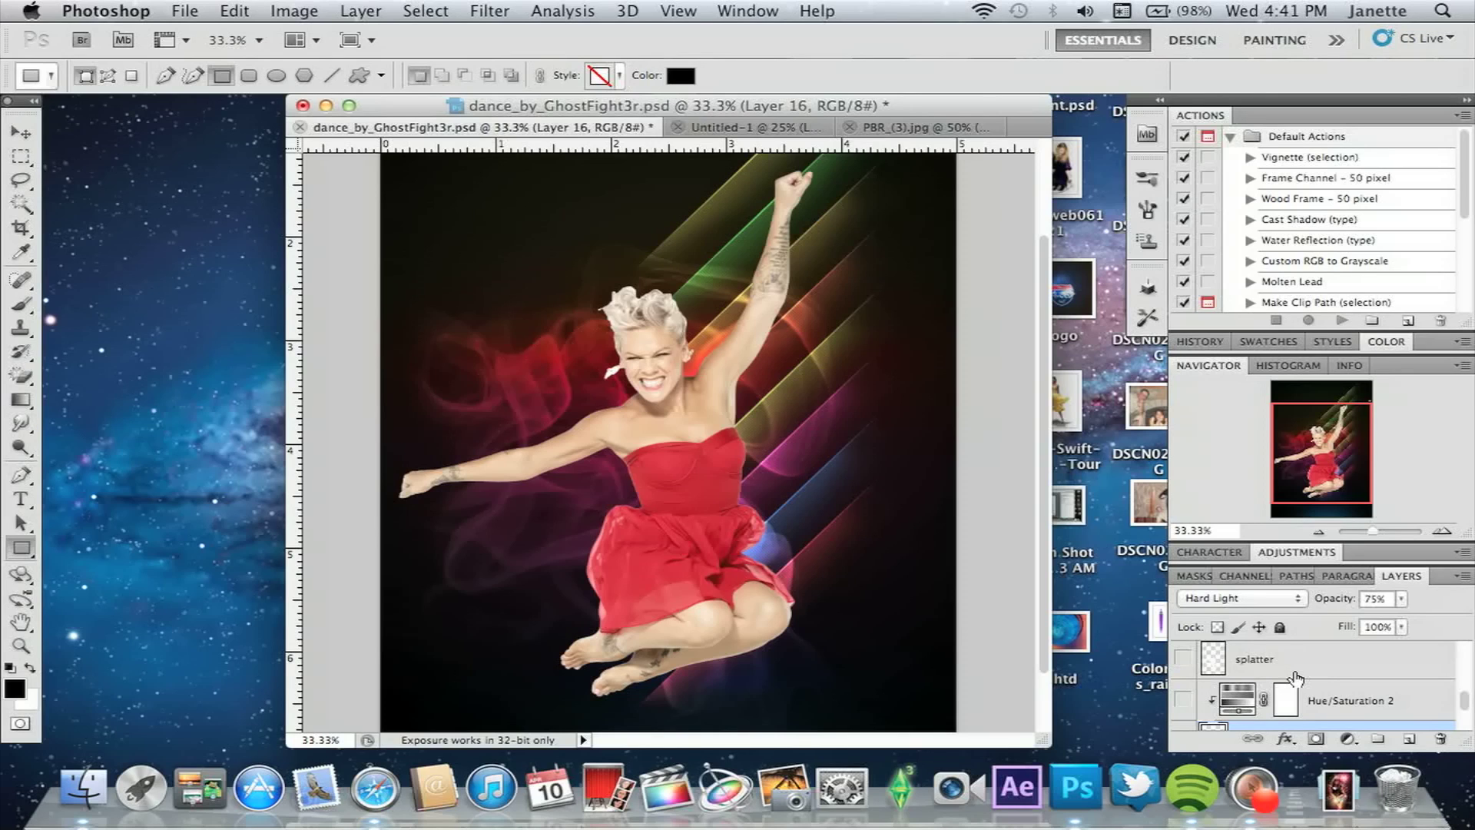
{"action": "scroll", "coordinate": [1296, 678], "scroll_direction": "down", "scroll_amount": 1}
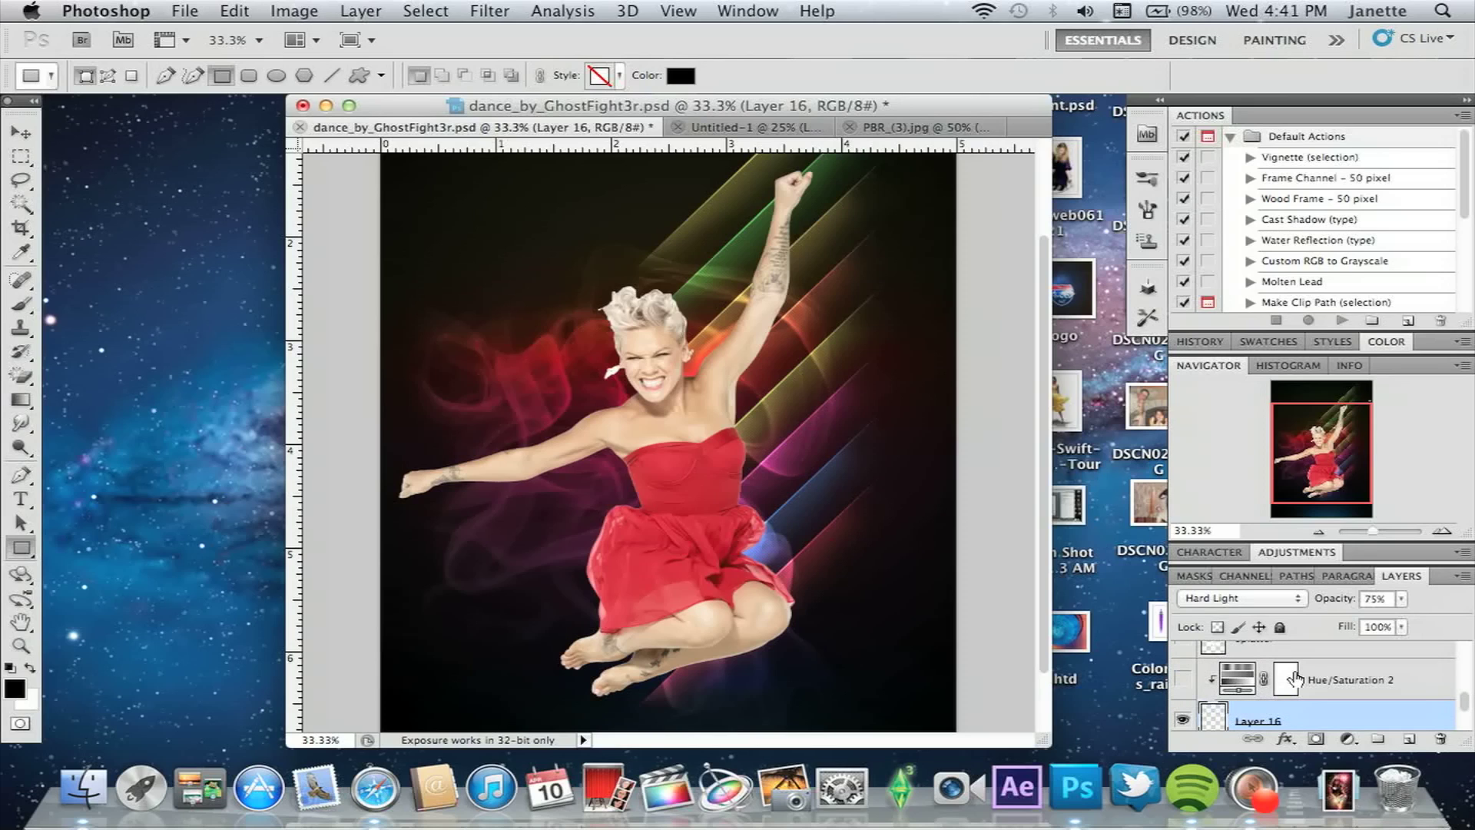
{"action": "left_click", "coordinate": [1185, 682]}
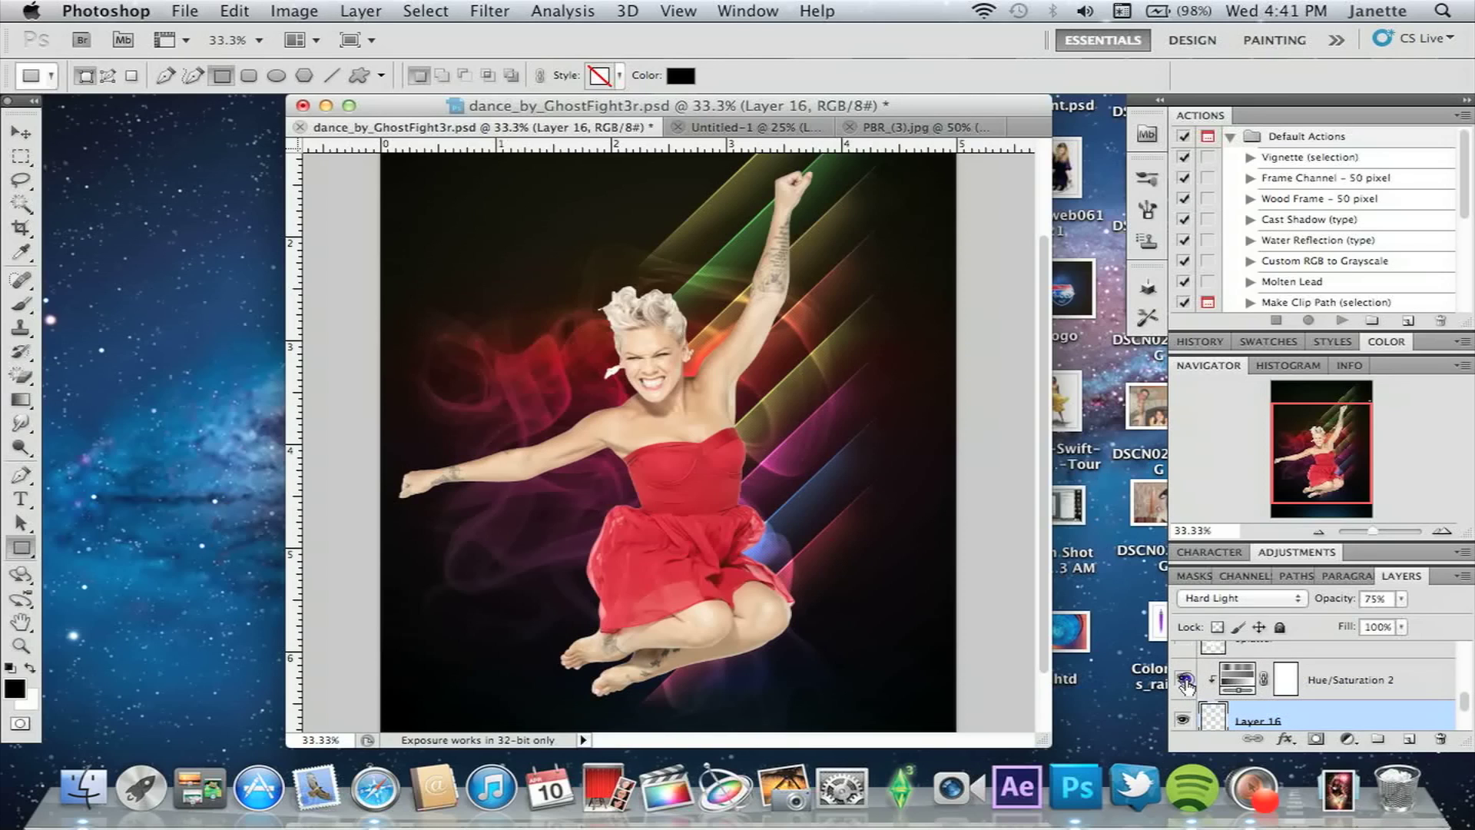
Review the hue, saturation and lightness settings of the Hue/Saturation 2 adjustment layer and return to the layer list
{"action": "left_click", "coordinate": [1235, 679]}
{"action": "double_click", "coordinate": [1235, 679]}
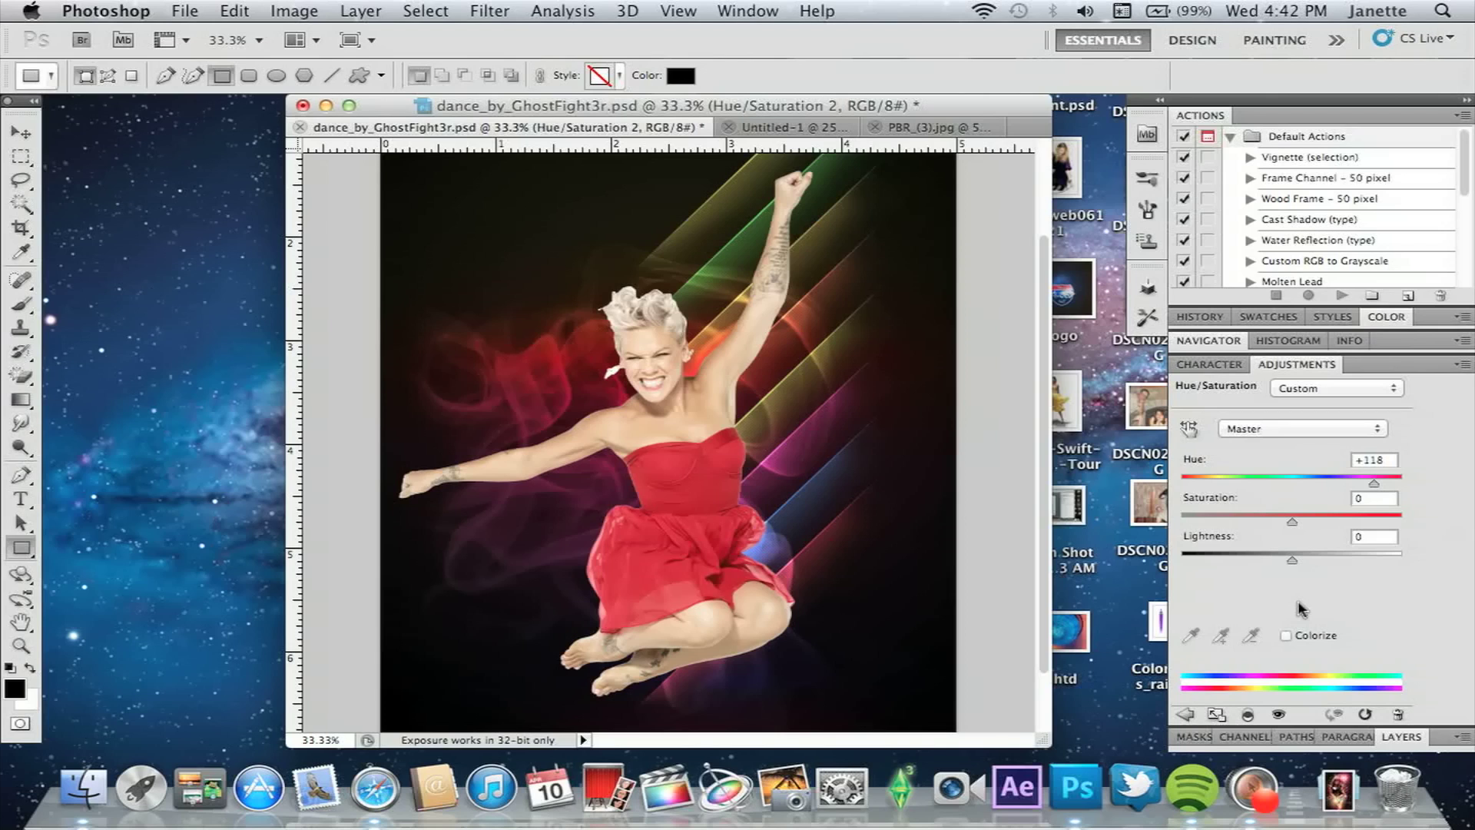
{"action": "left_click", "coordinate": [1403, 735]}
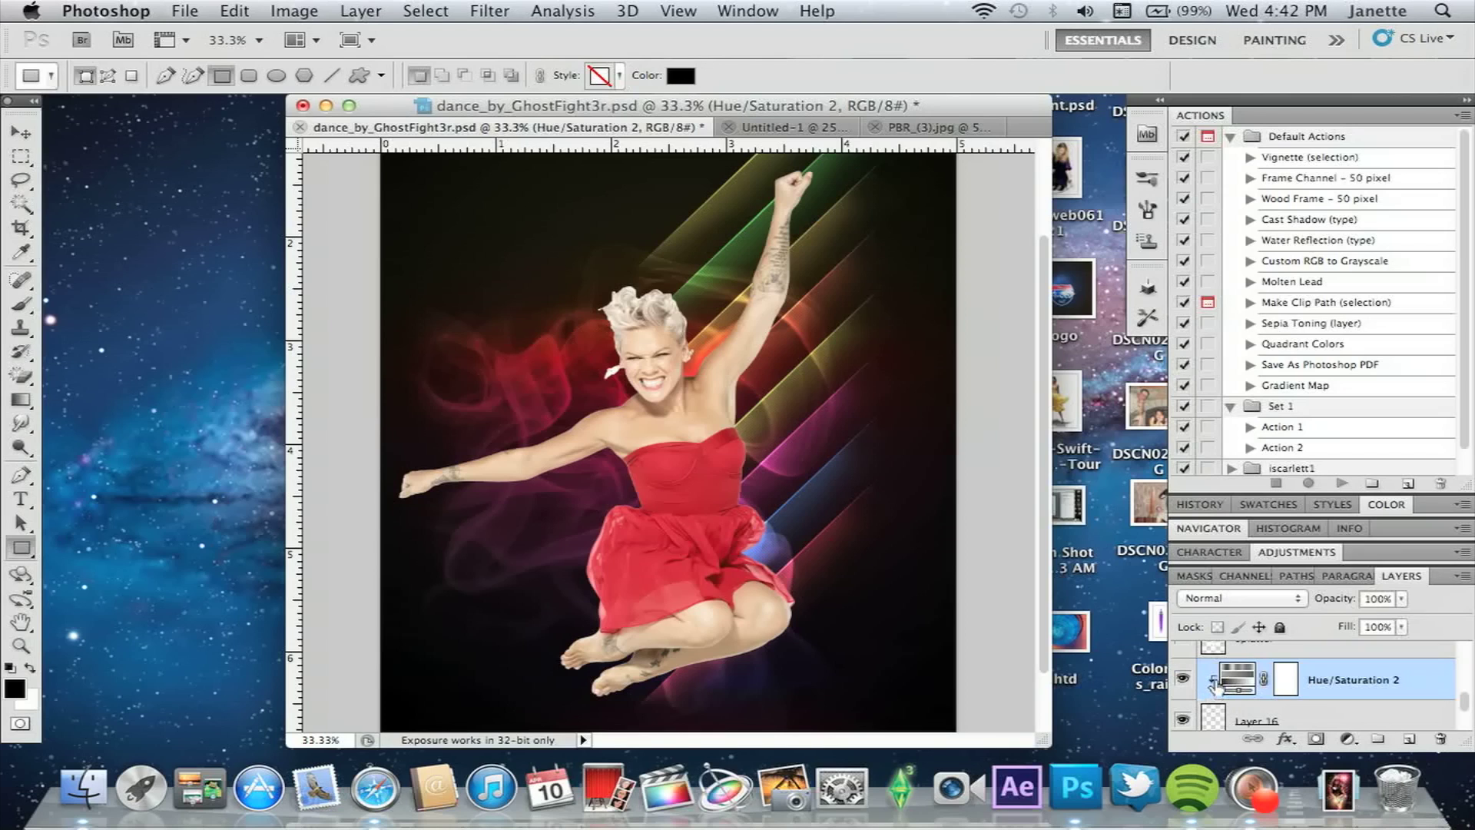
{"action": "double_click", "coordinate": [1239, 679]}
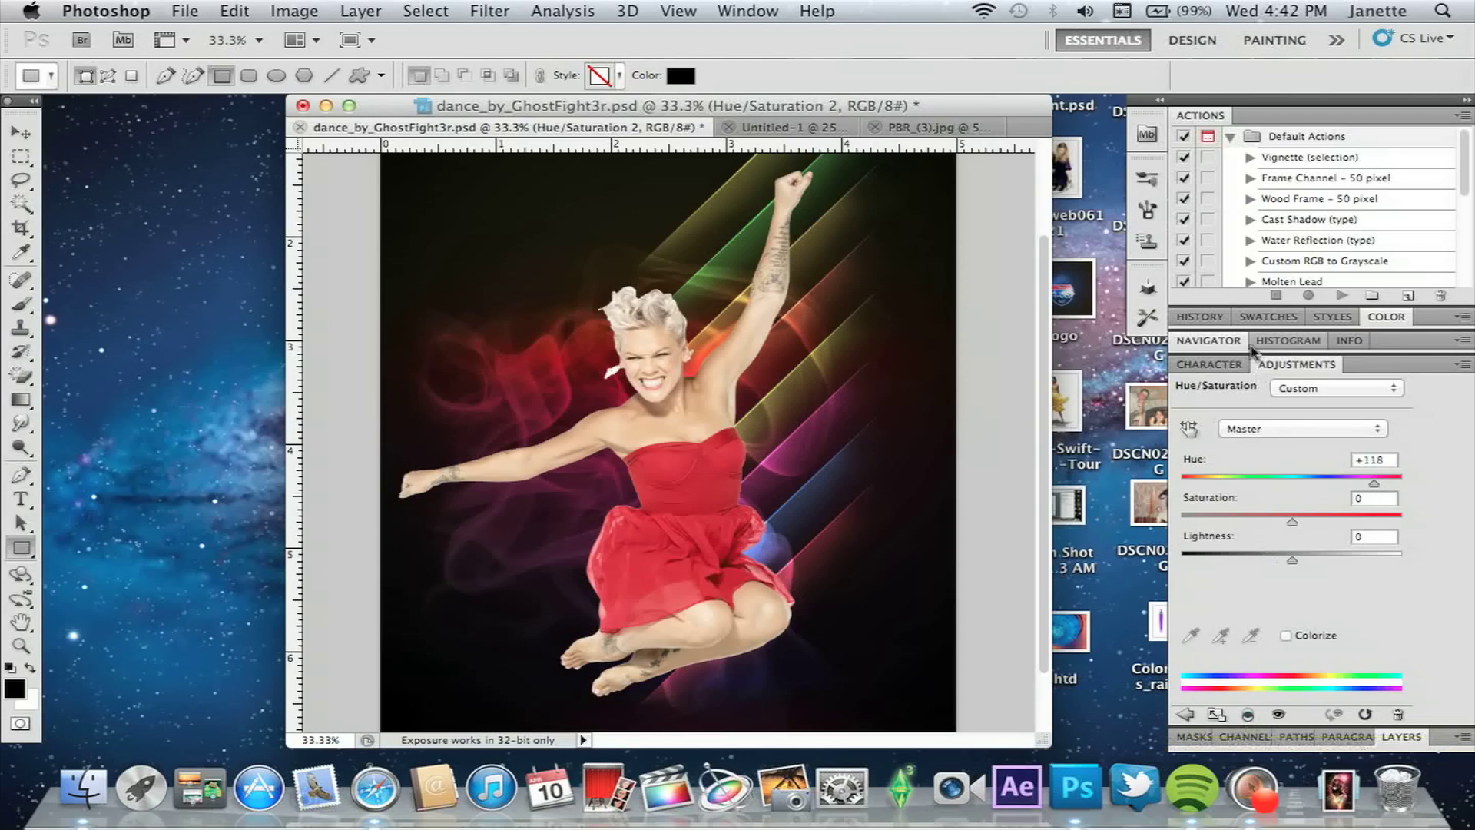
{"action": "left_click", "coordinate": [1399, 737]}
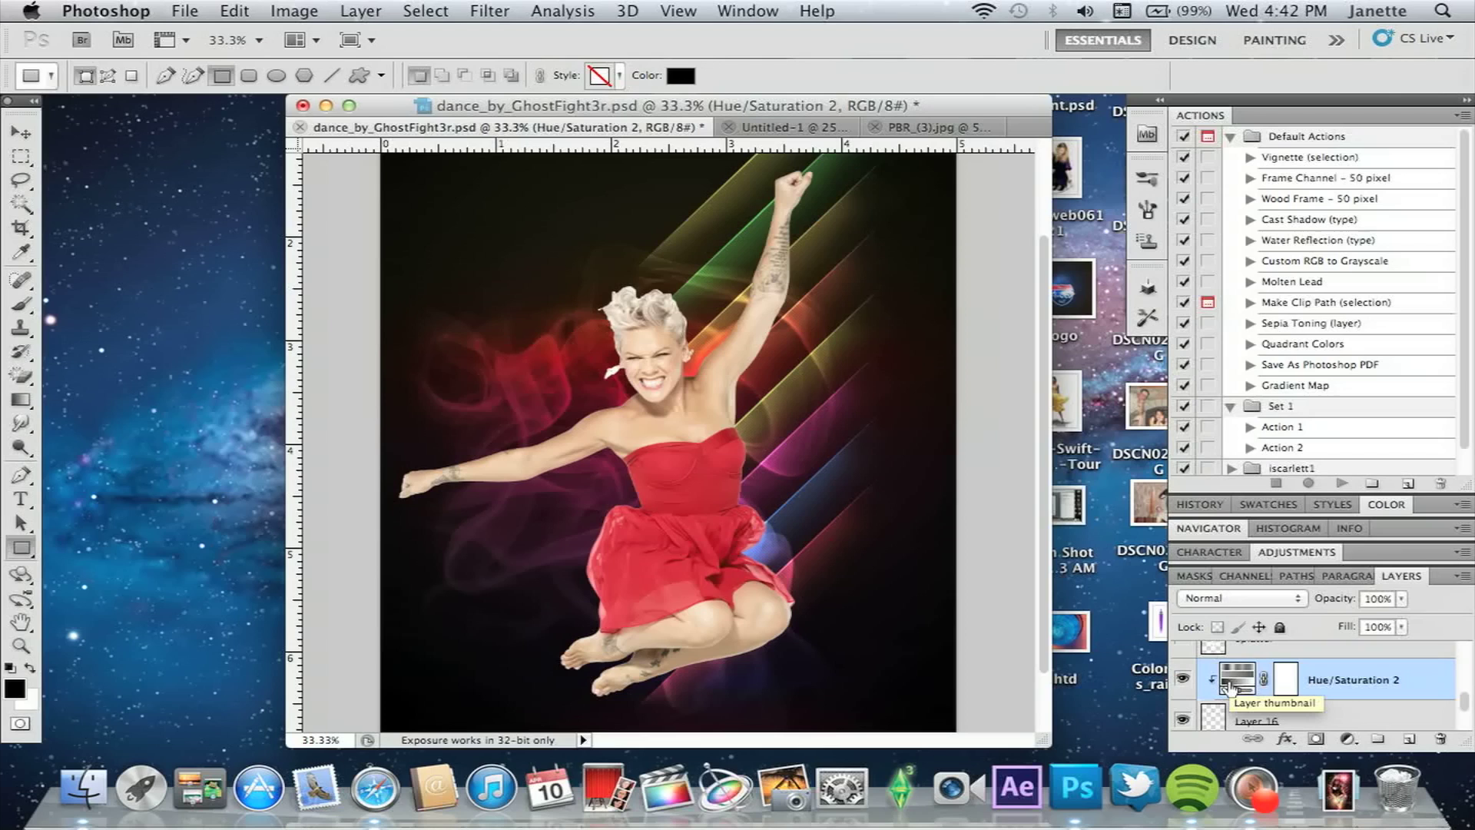
Make the splatter layer above Hue/Saturation 2 visible
{"action": "scroll", "coordinate": [1230, 686], "scroll_direction": "up", "scroll_amount": 3}
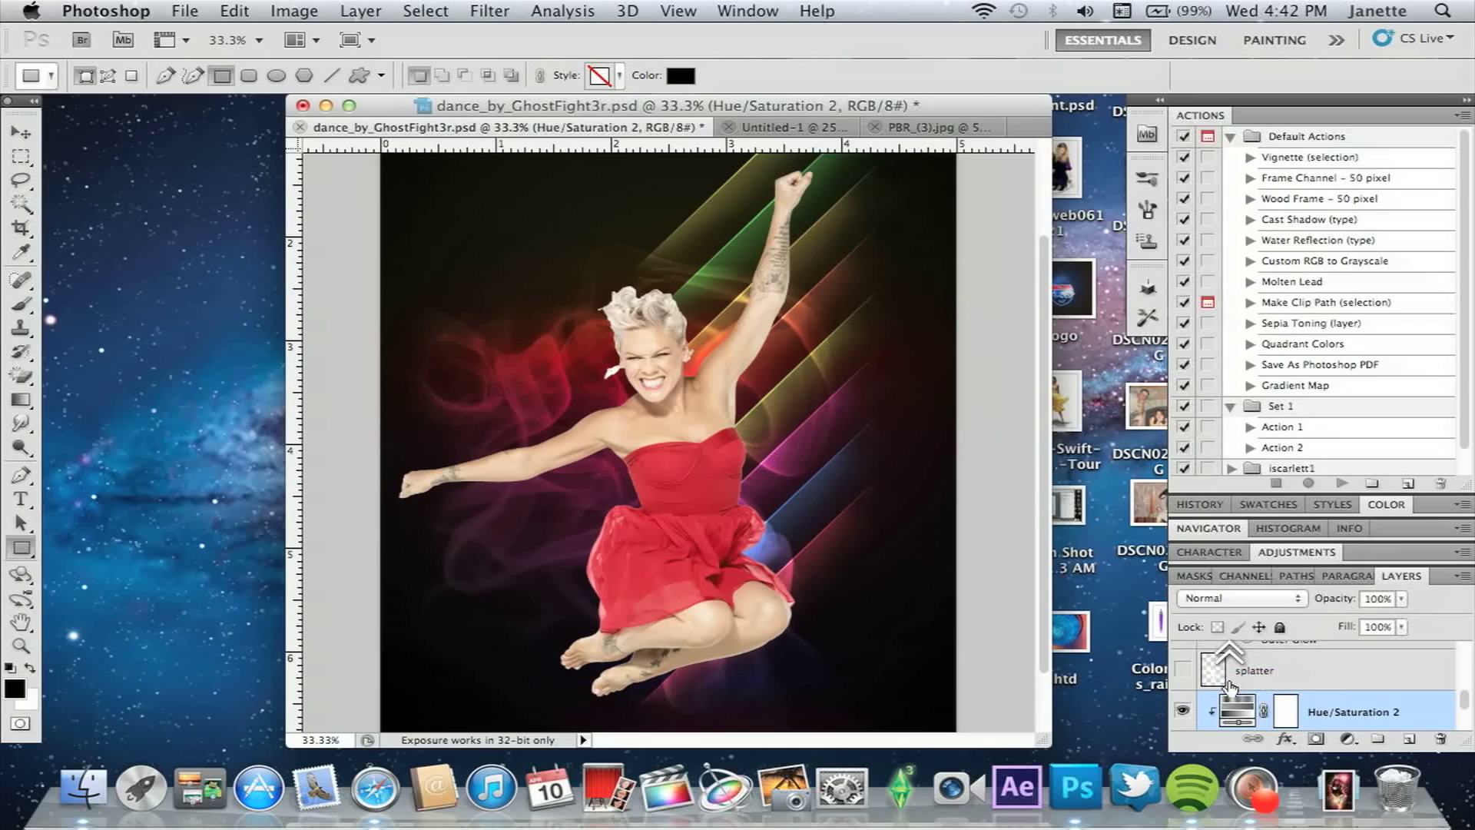
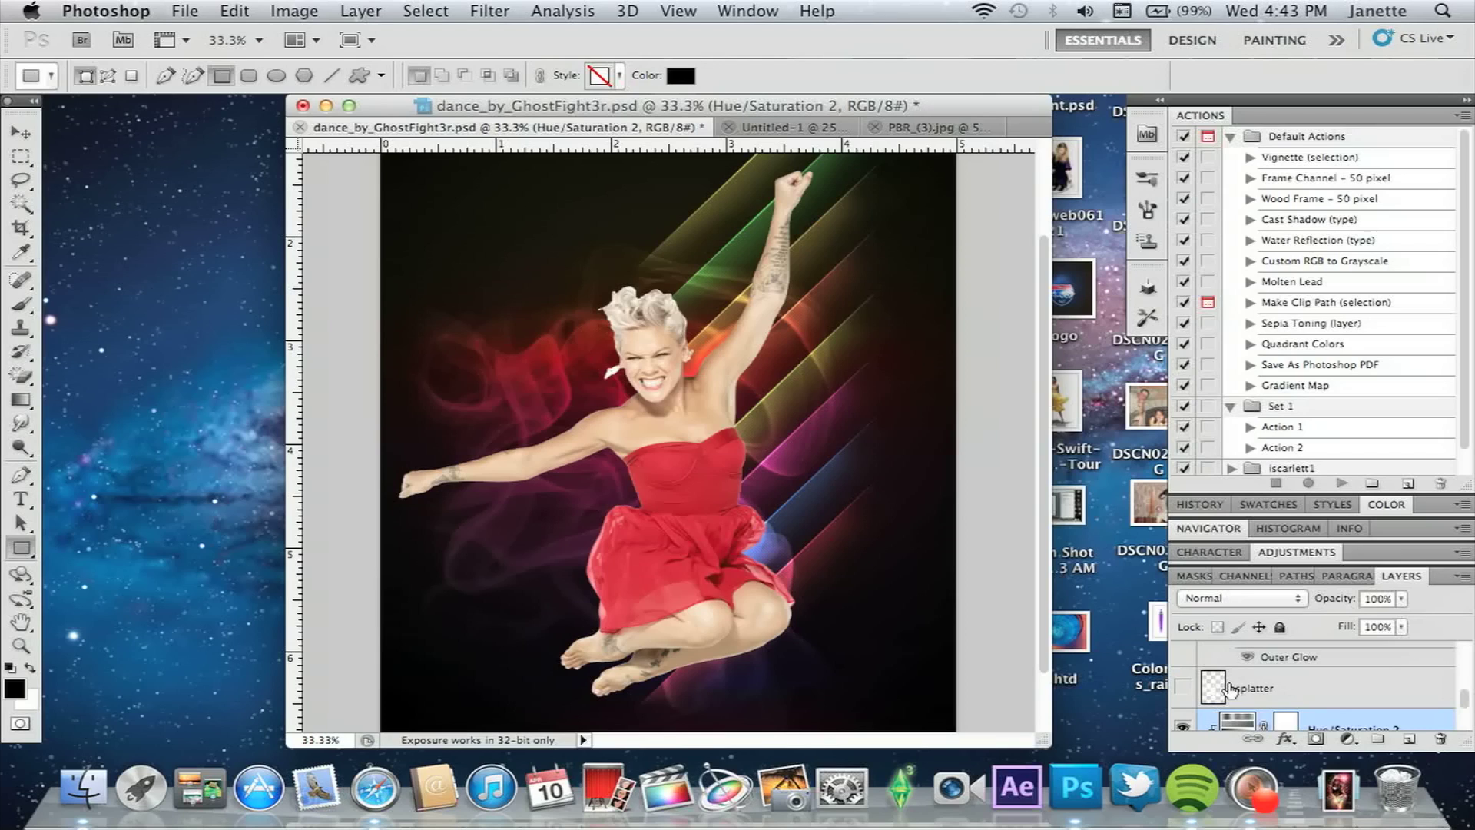
{"action": "left_click", "coordinate": [1183, 687]}
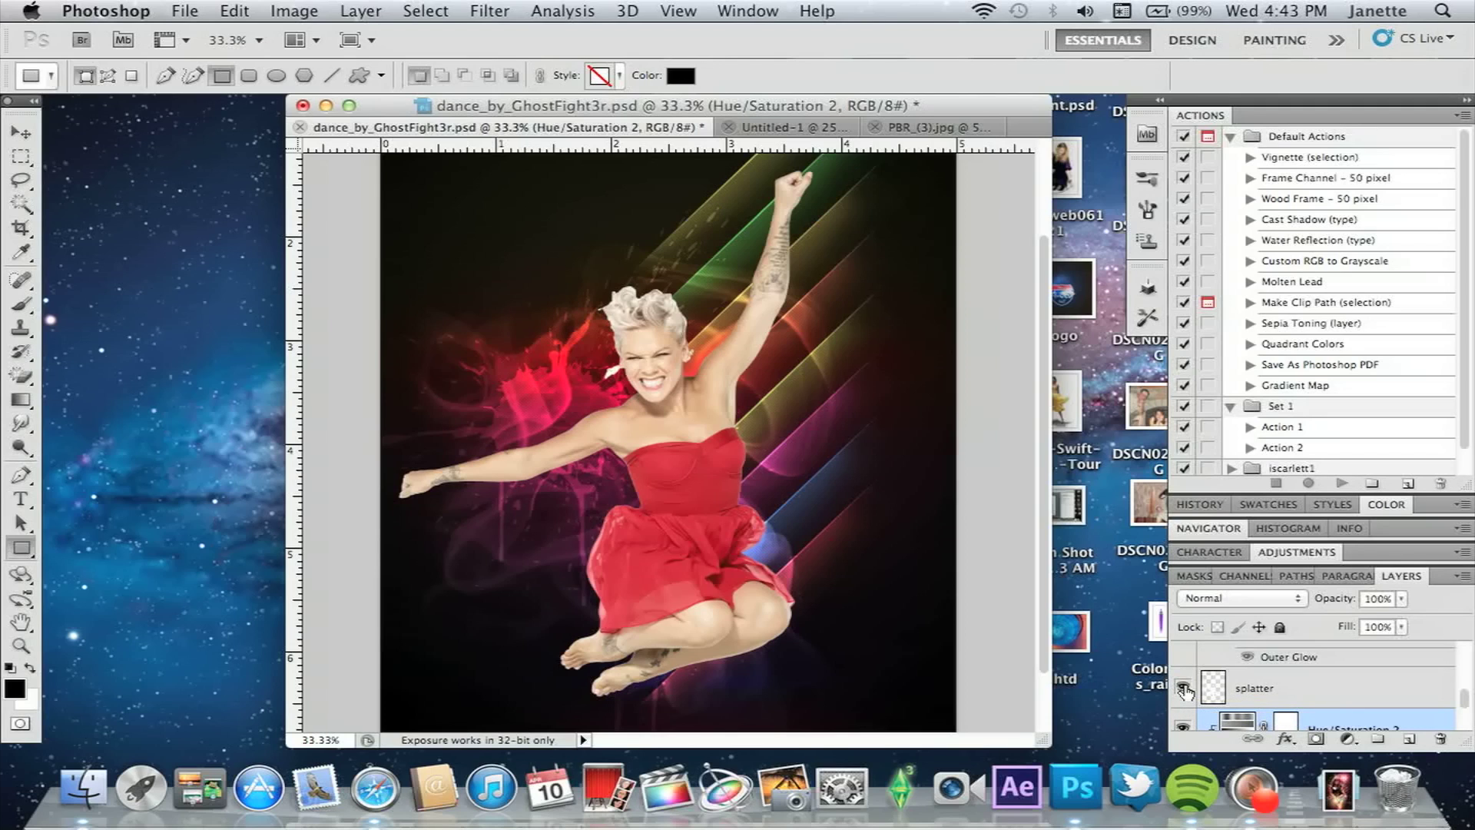
Try the Normal blend mode on the splatter layer and restore Overlay
{"action": "left_click", "coordinate": [1310, 689]}
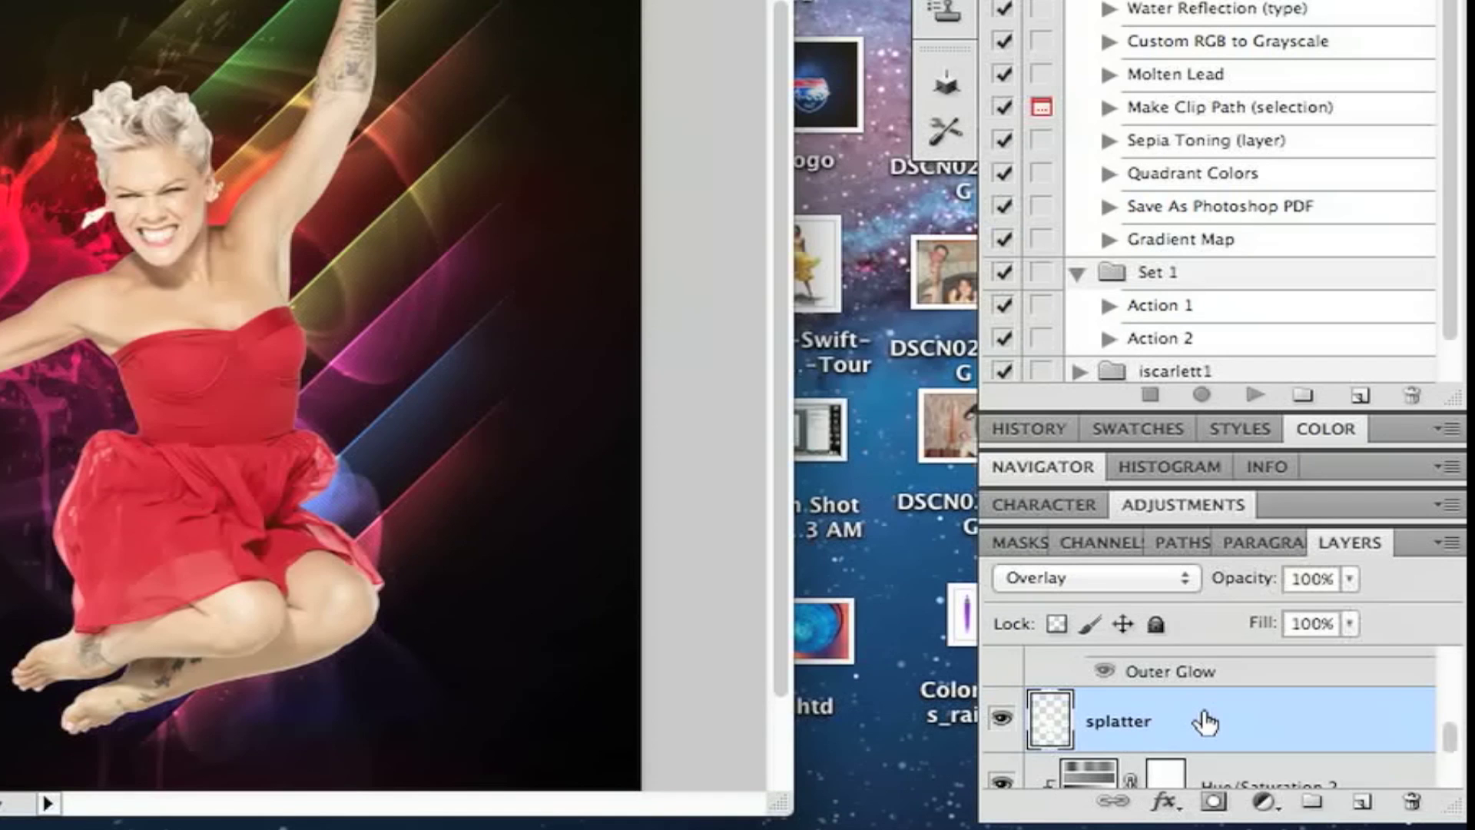
{"action": "left_click", "coordinate": [1179, 584]}
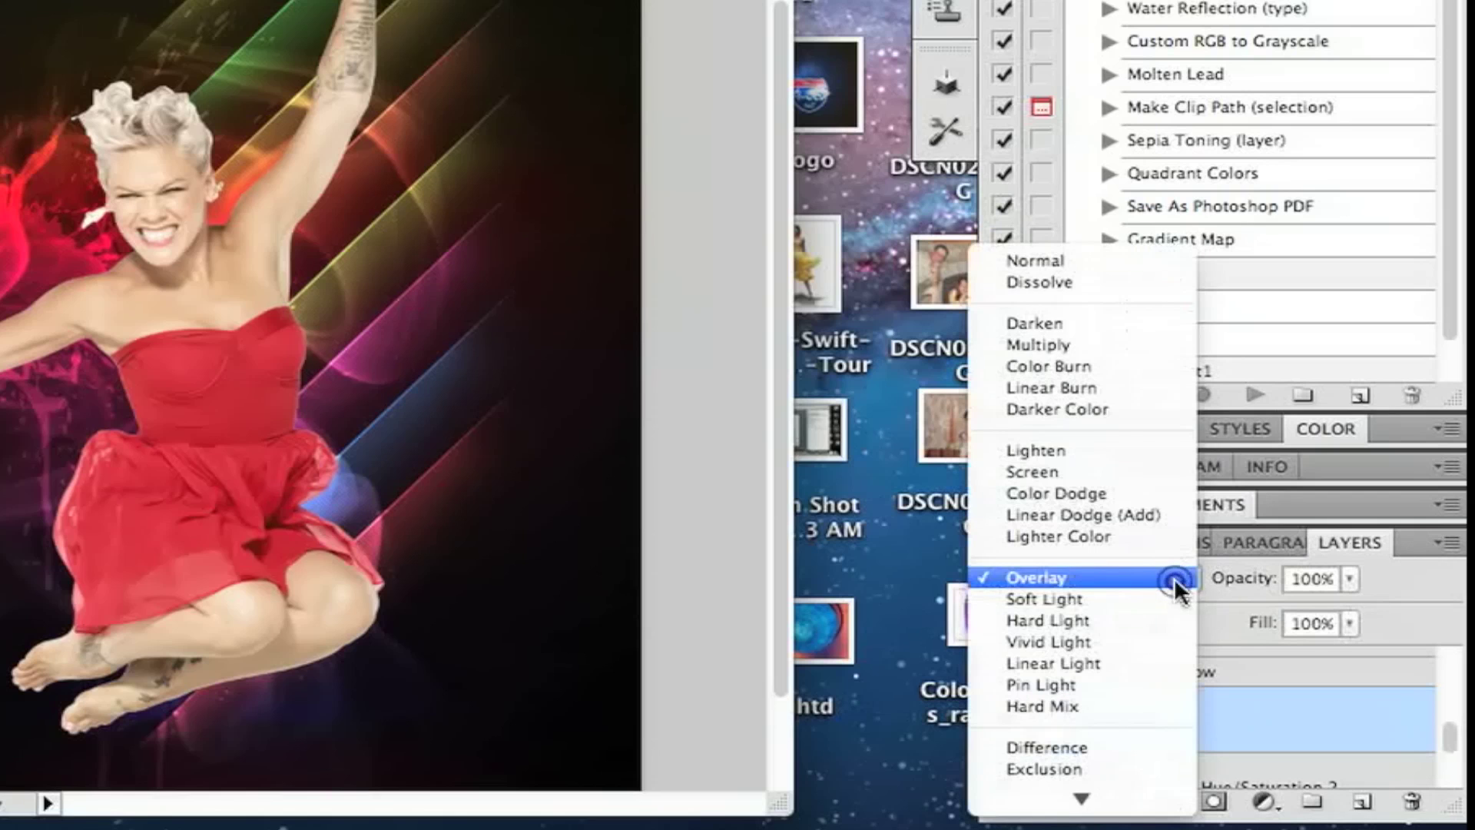
{"action": "left_click", "coordinate": [1131, 261]}
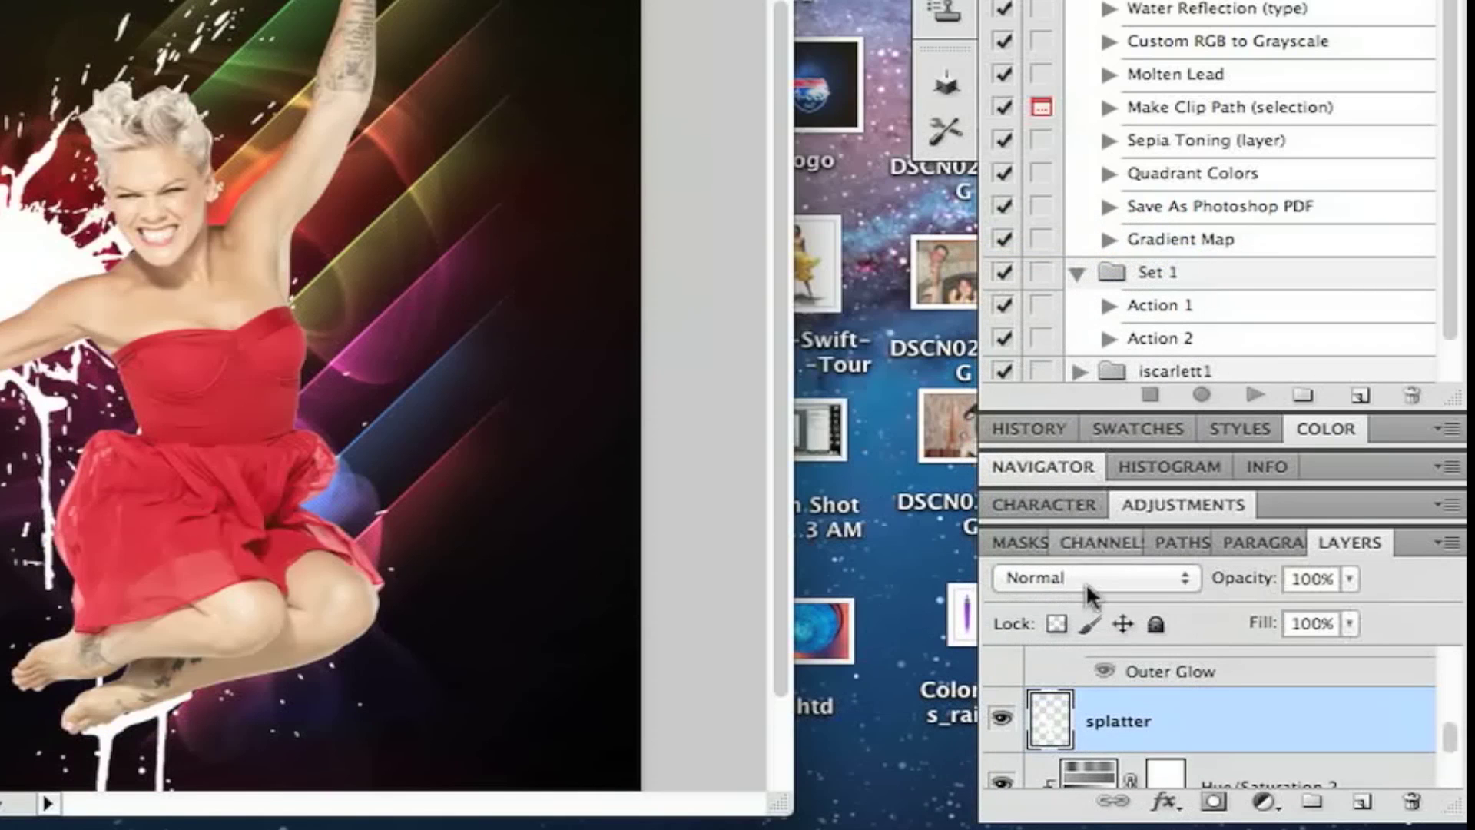
{"action": "left_click", "coordinate": [1086, 584]}
{"action": "scroll", "coordinate": [1084, 601], "scroll_direction": "down", "scroll_amount": 10}
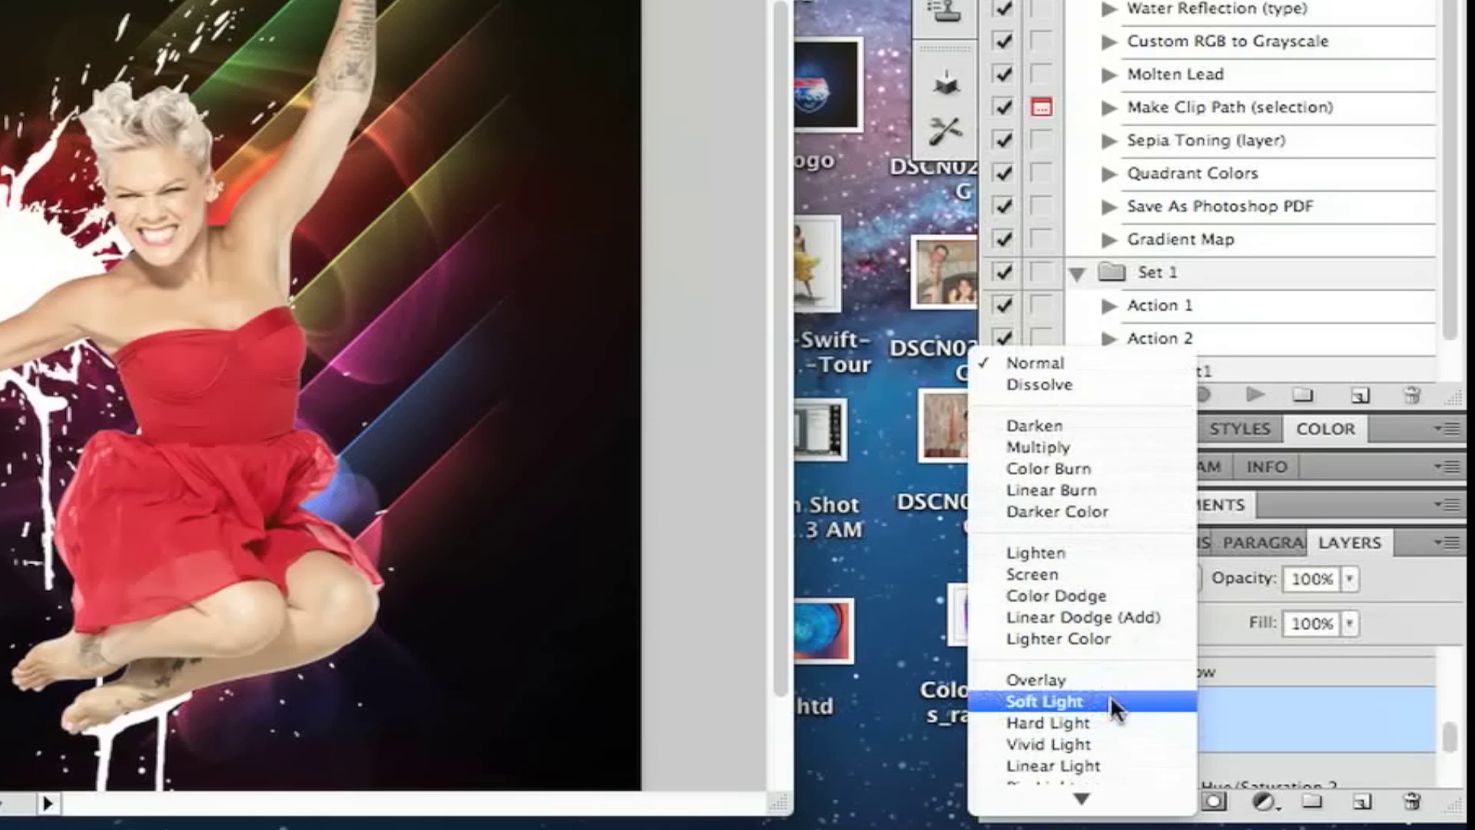
{"action": "left_click", "coordinate": [1131, 676]}
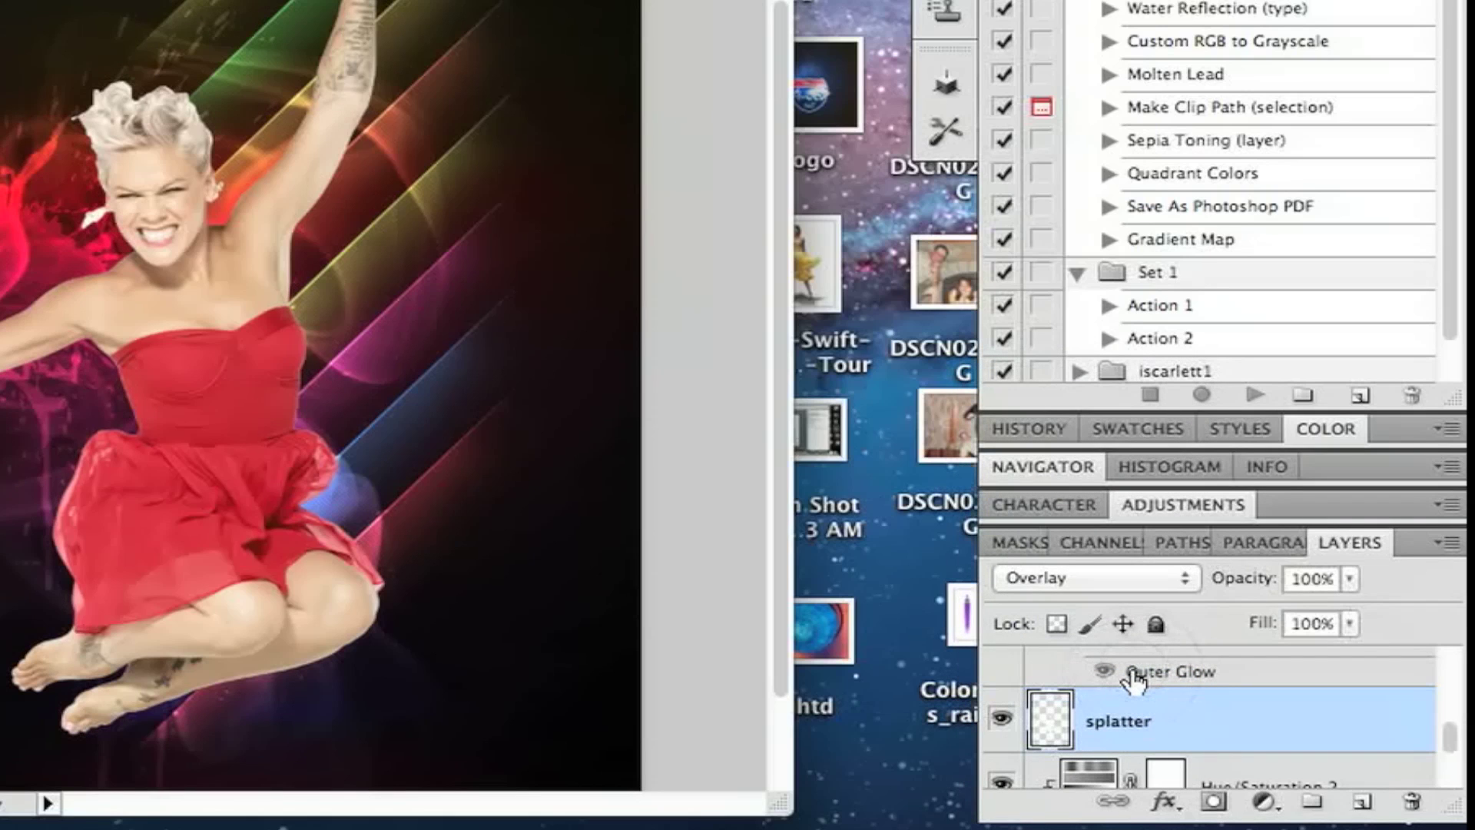
Review the Outer Glow layer style settings of Layer 19 and close them
{"action": "scroll", "coordinate": [1134, 680], "scroll_direction": "up", "scroll_amount": 3}
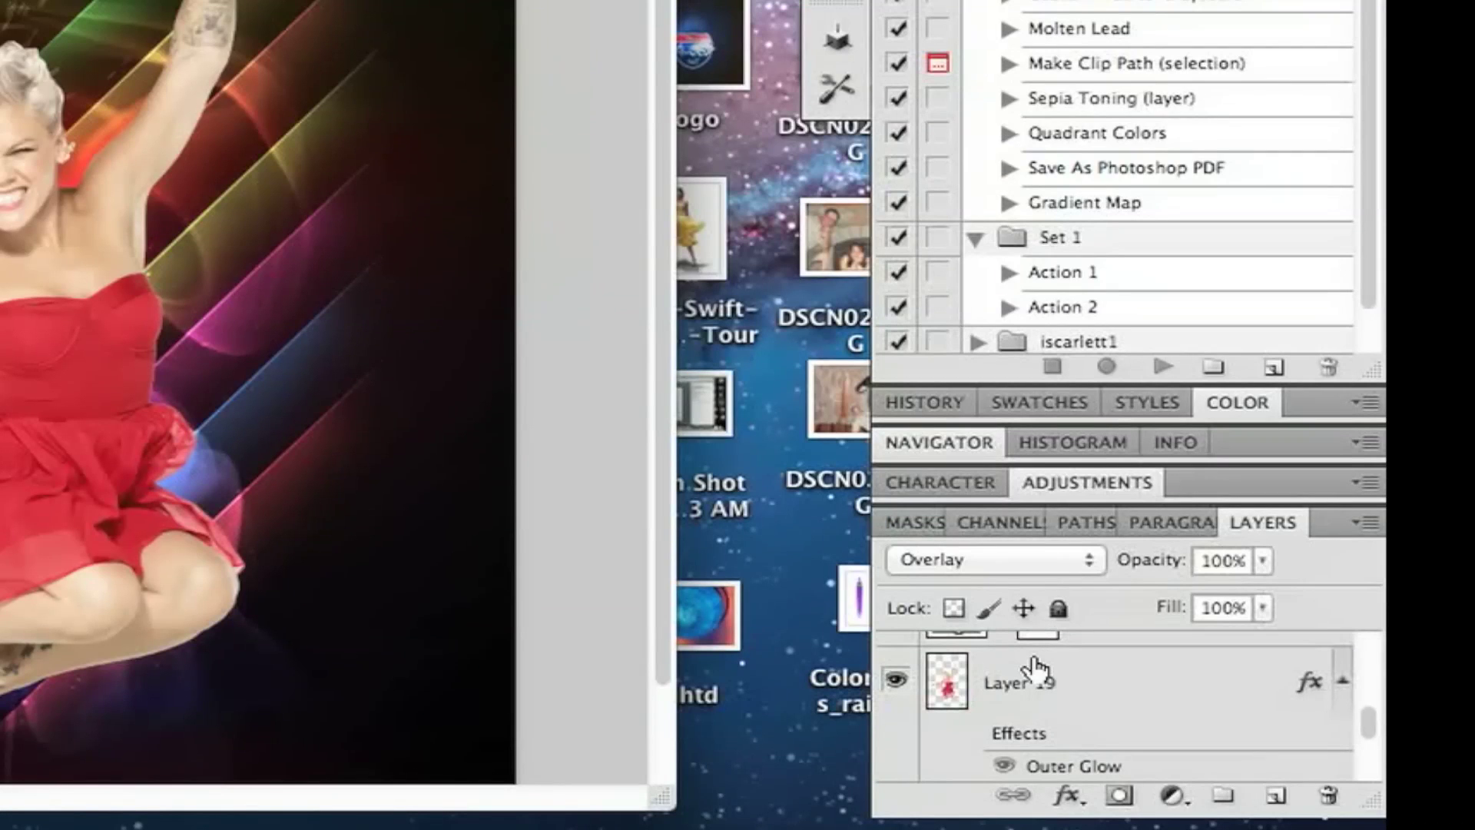
{"action": "double_click", "coordinate": [1090, 703]}
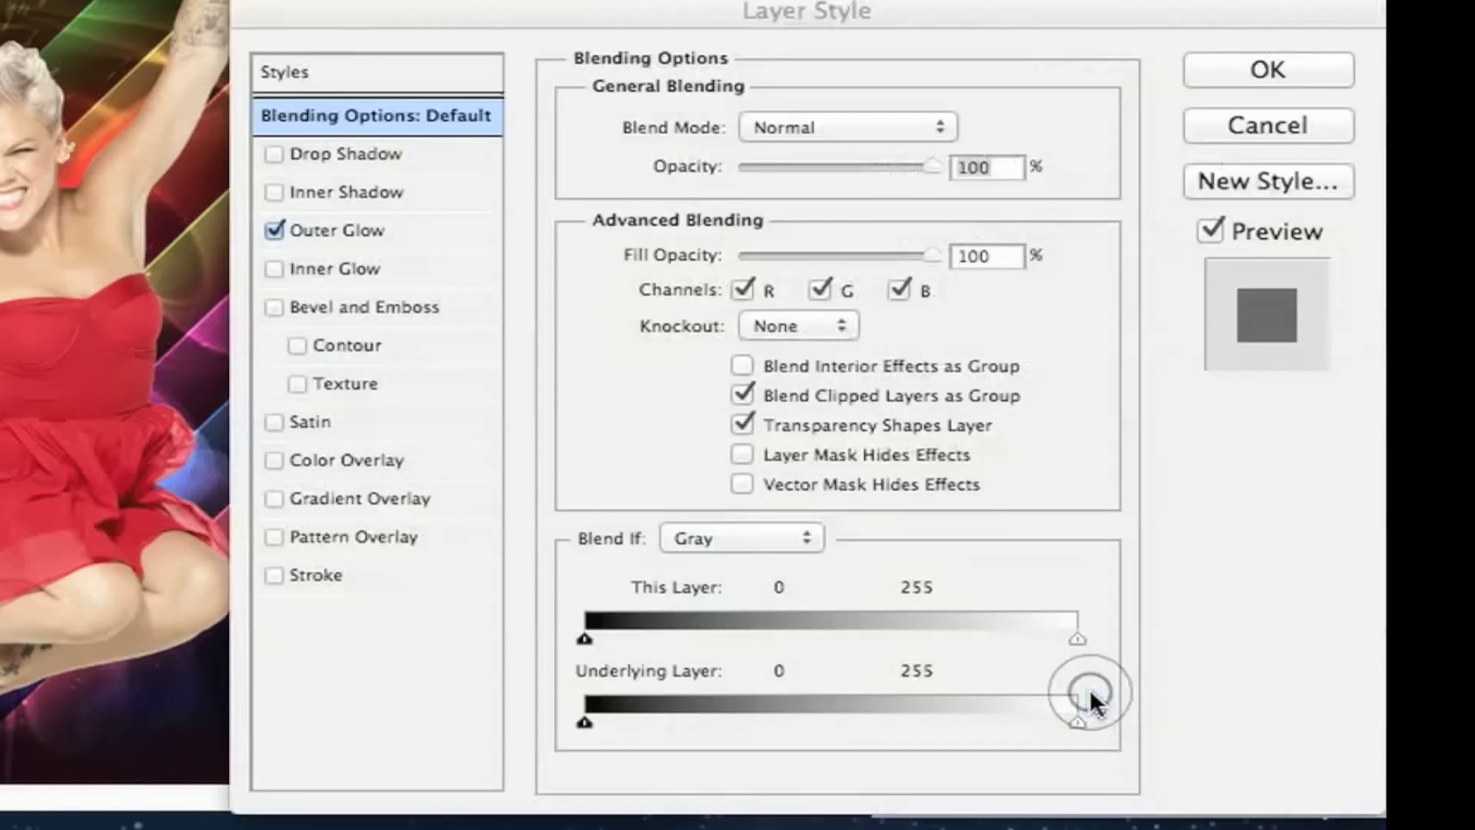
{"action": "left_click", "coordinate": [426, 229]}
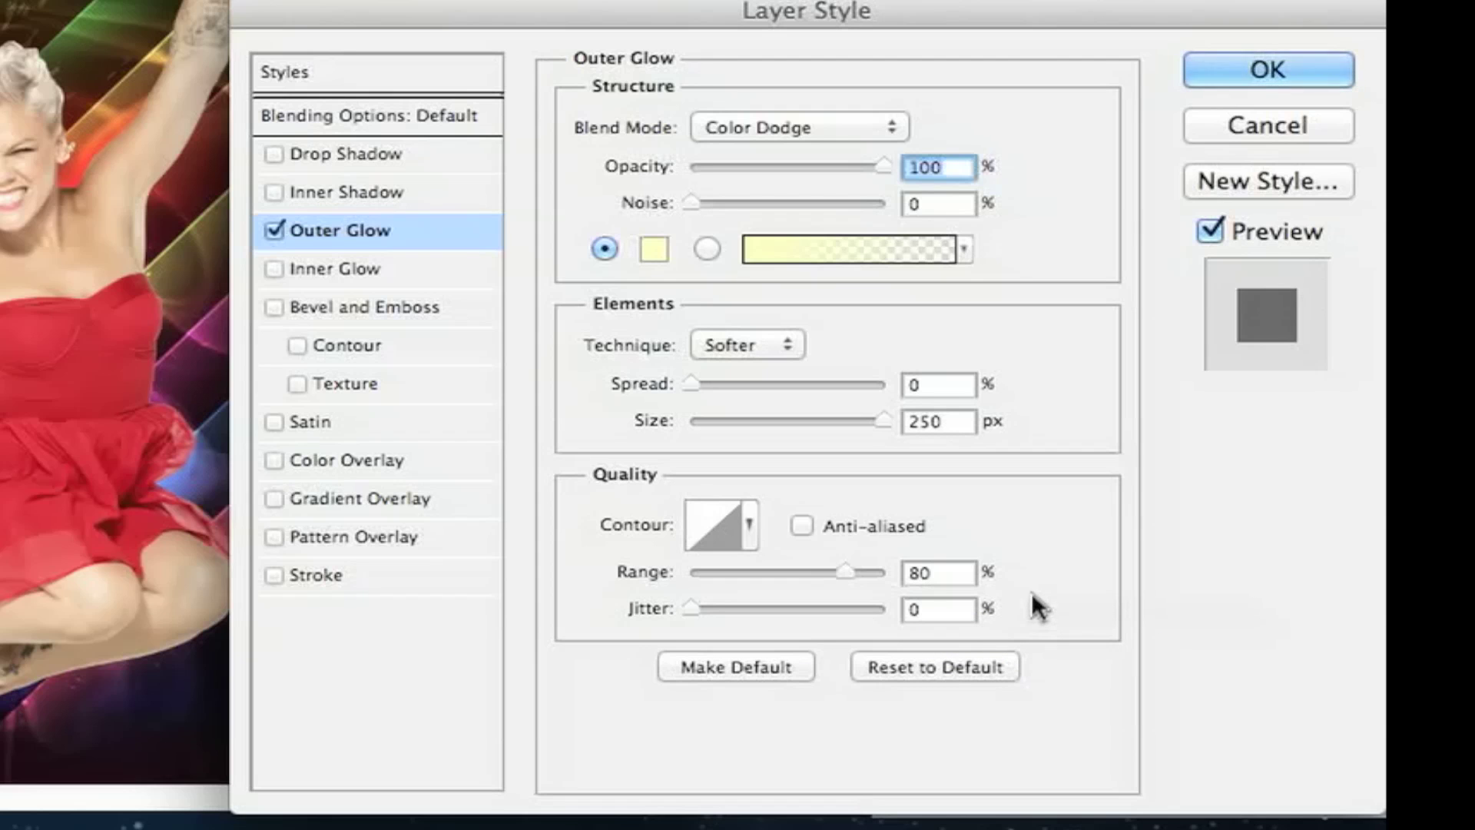
{"action": "left_click", "coordinate": [1196, 76]}
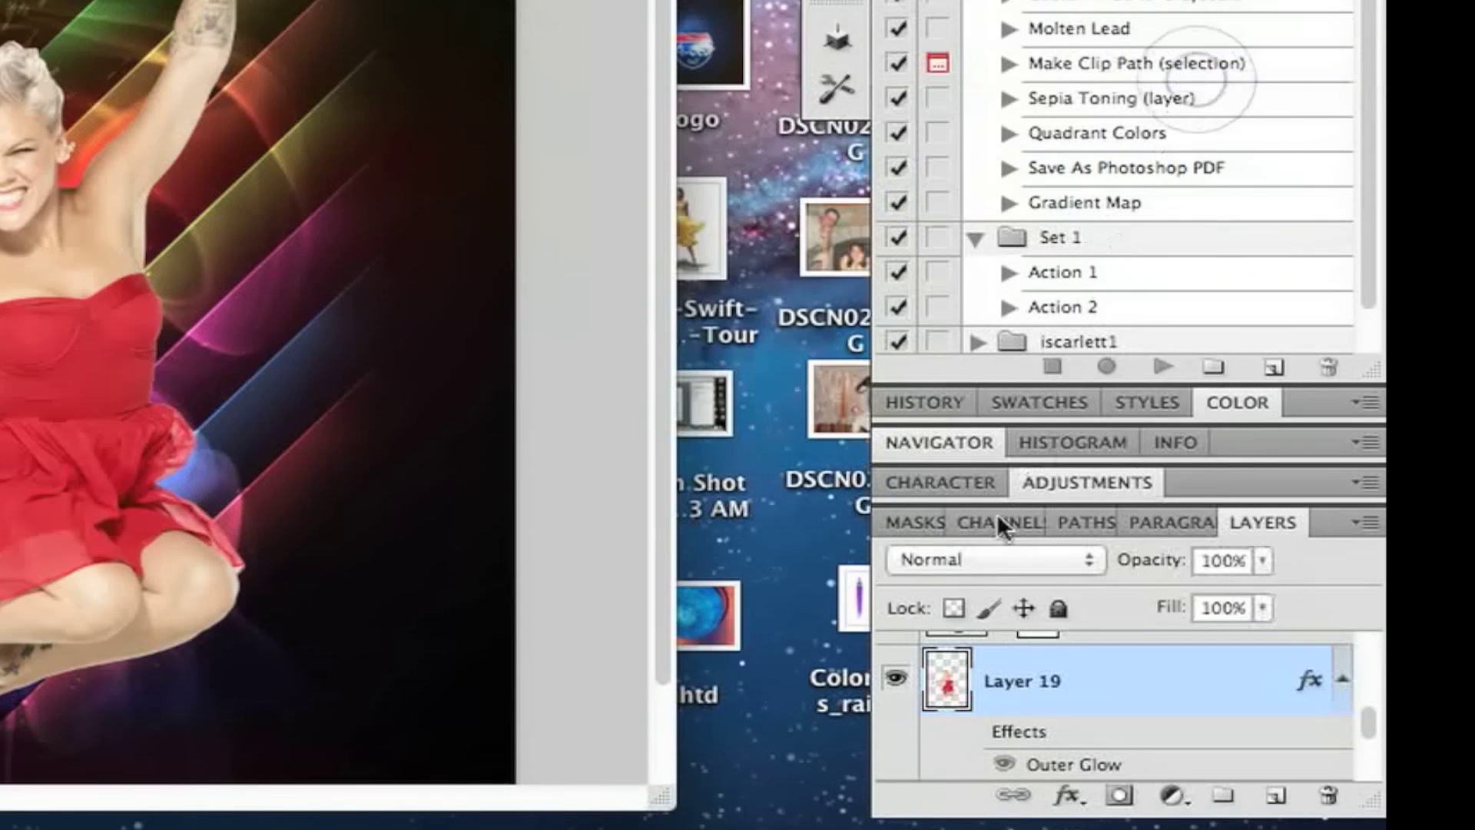
Make the Outer Glow effect on Layer 19 visible
{"action": "left_click", "coordinate": [1002, 764]}
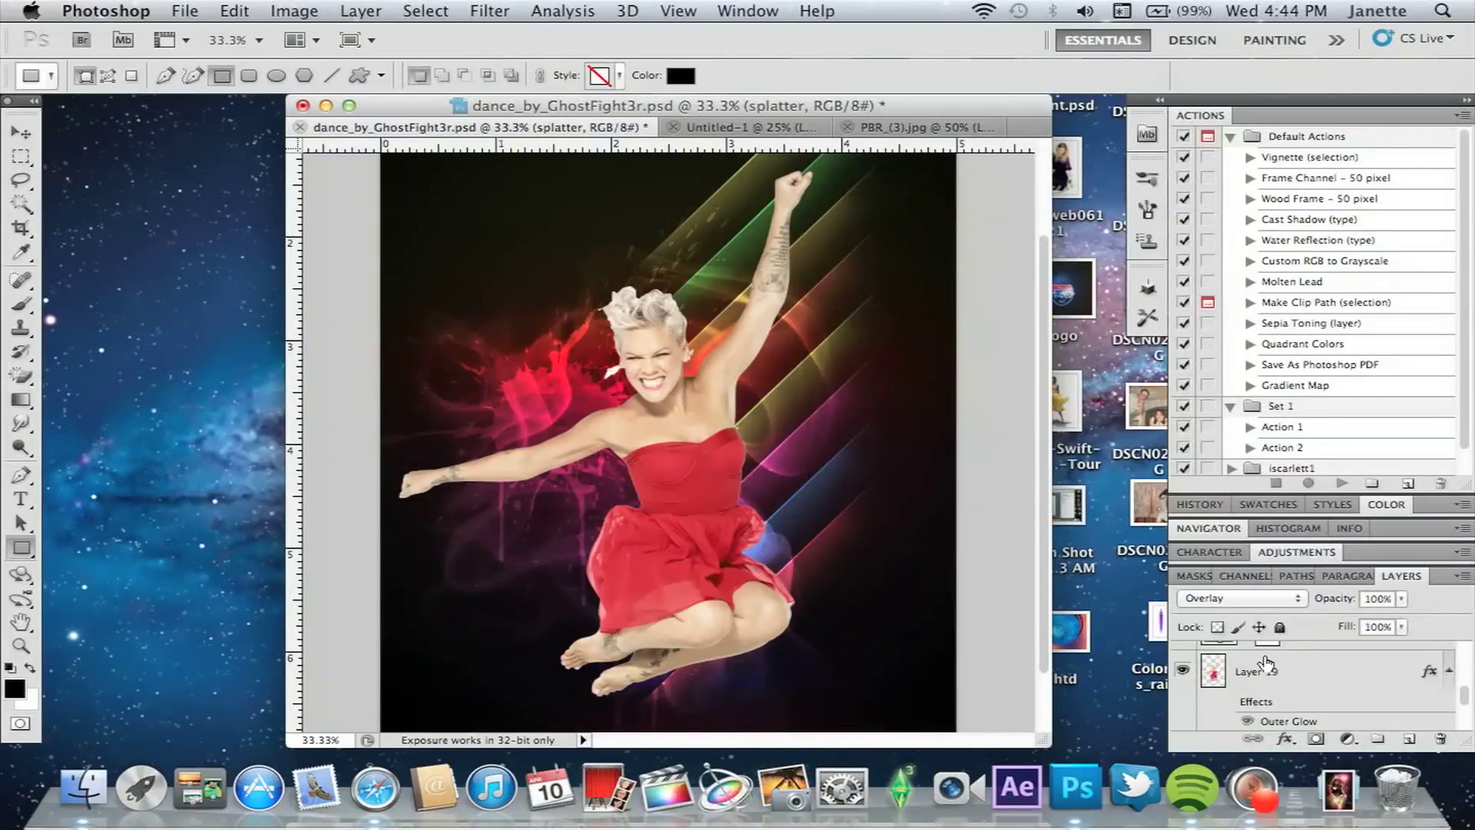
{"action": "left_click", "coordinate": [1266, 665]}
{"action": "left_click", "coordinate": [1247, 721]}
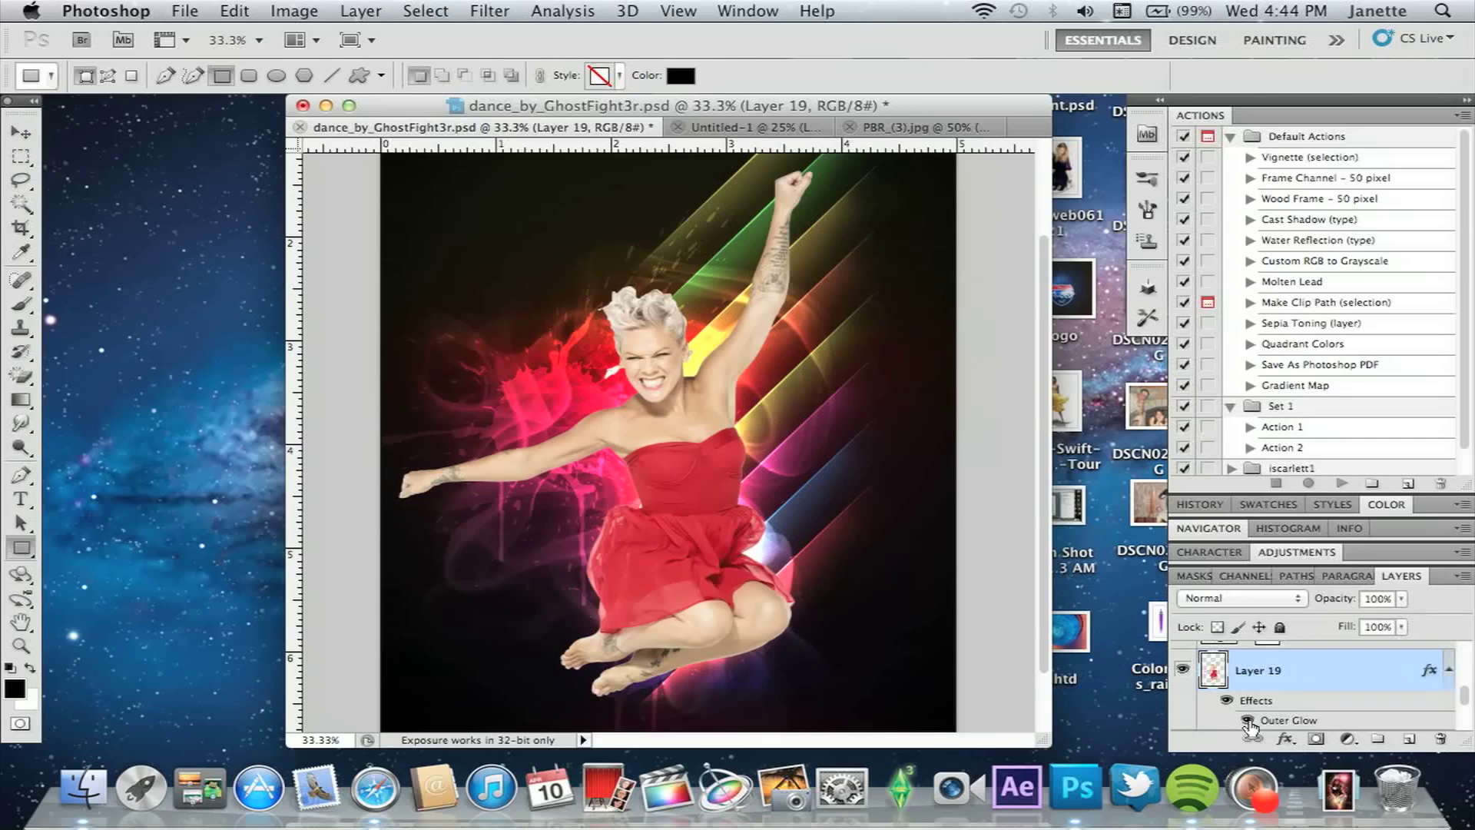
Make the Levels 1 adjustment layer above Layer 19 visible and review its levels settings
{"action": "scroll", "coordinate": [1250, 725], "scroll_direction": "up", "scroll_amount": 3}
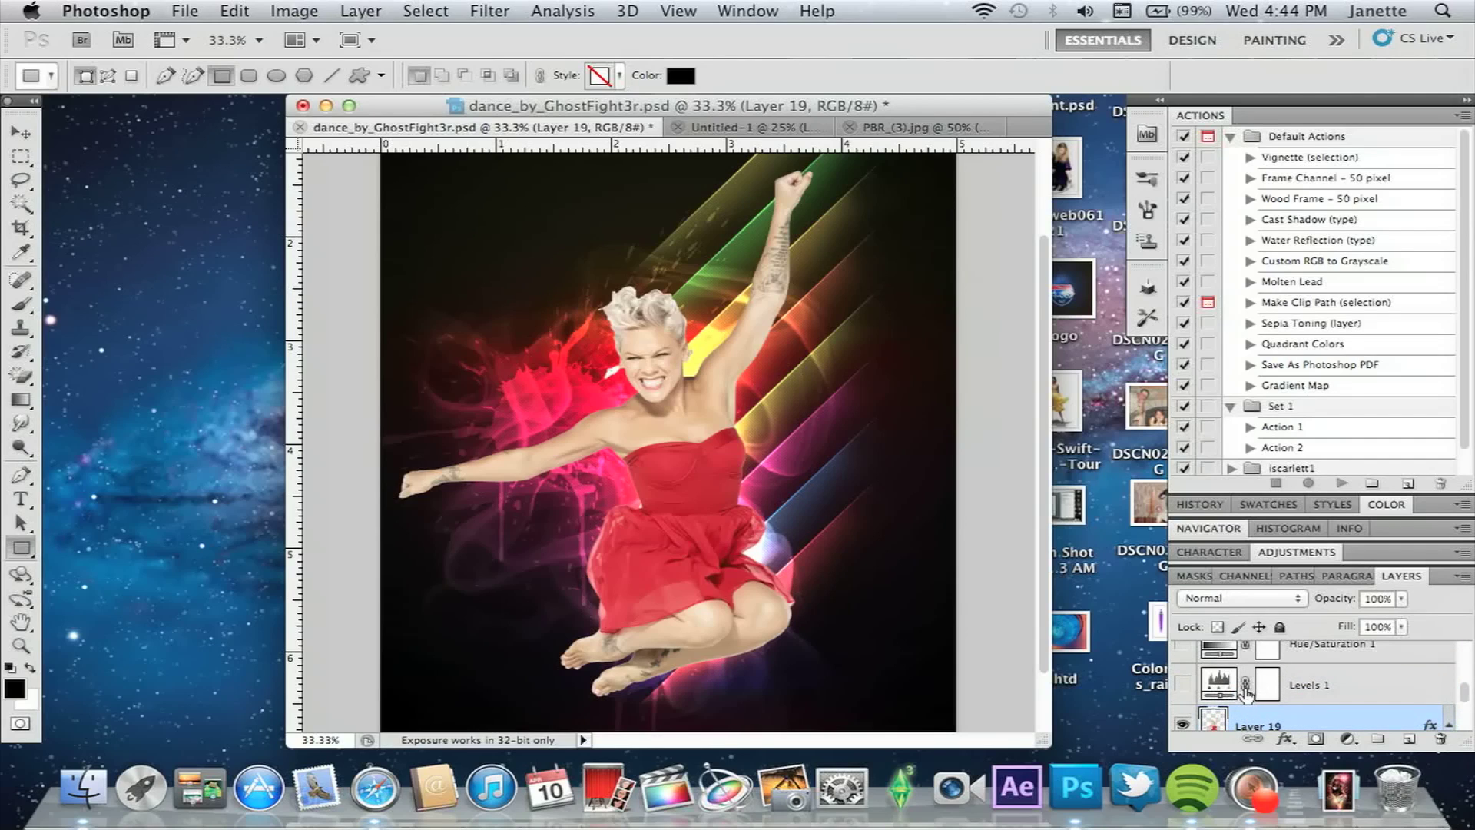
{"action": "left_click", "coordinate": [1185, 683]}
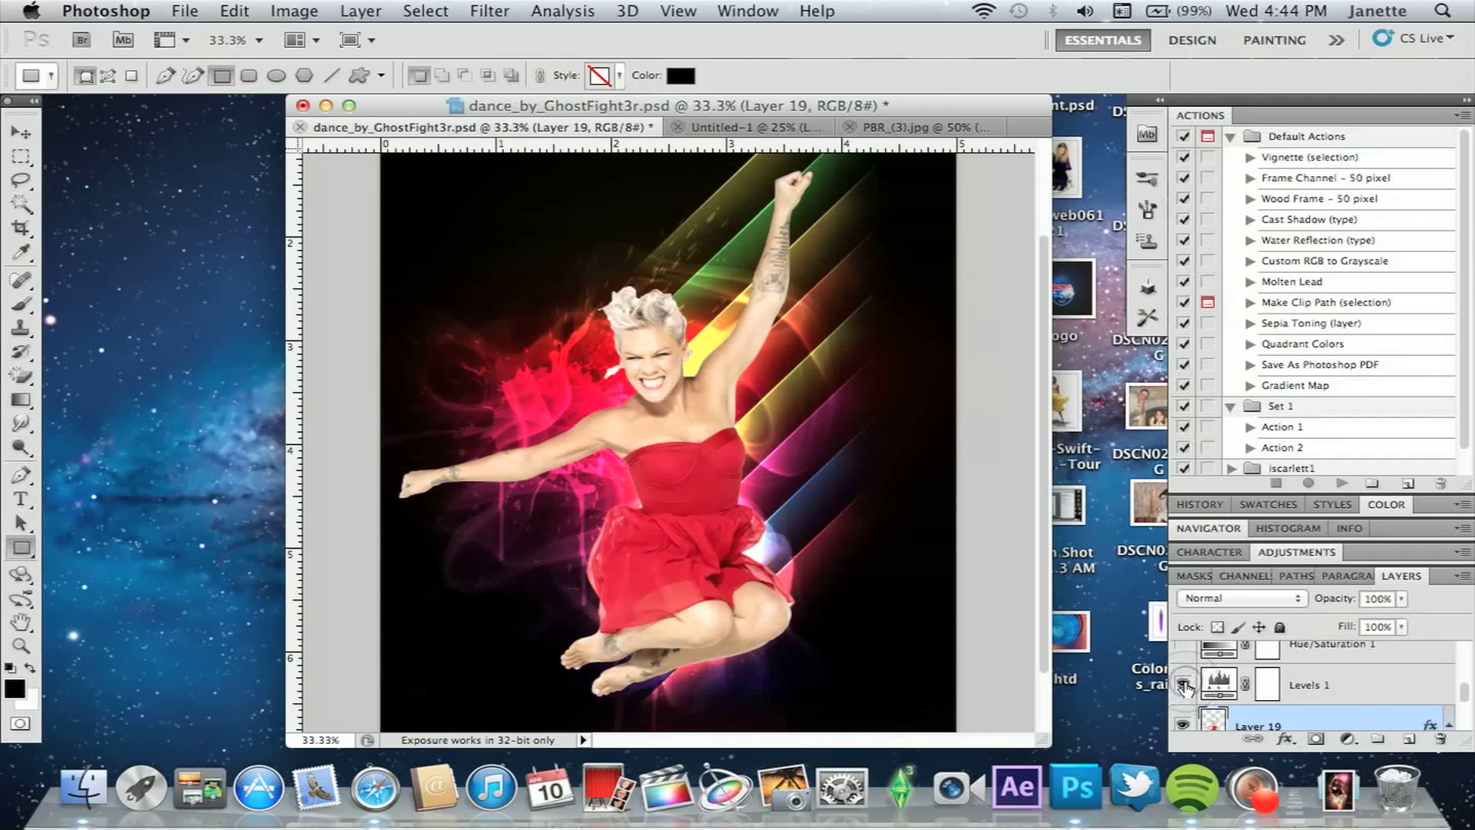
{"action": "left_click", "coordinate": [1221, 684]}
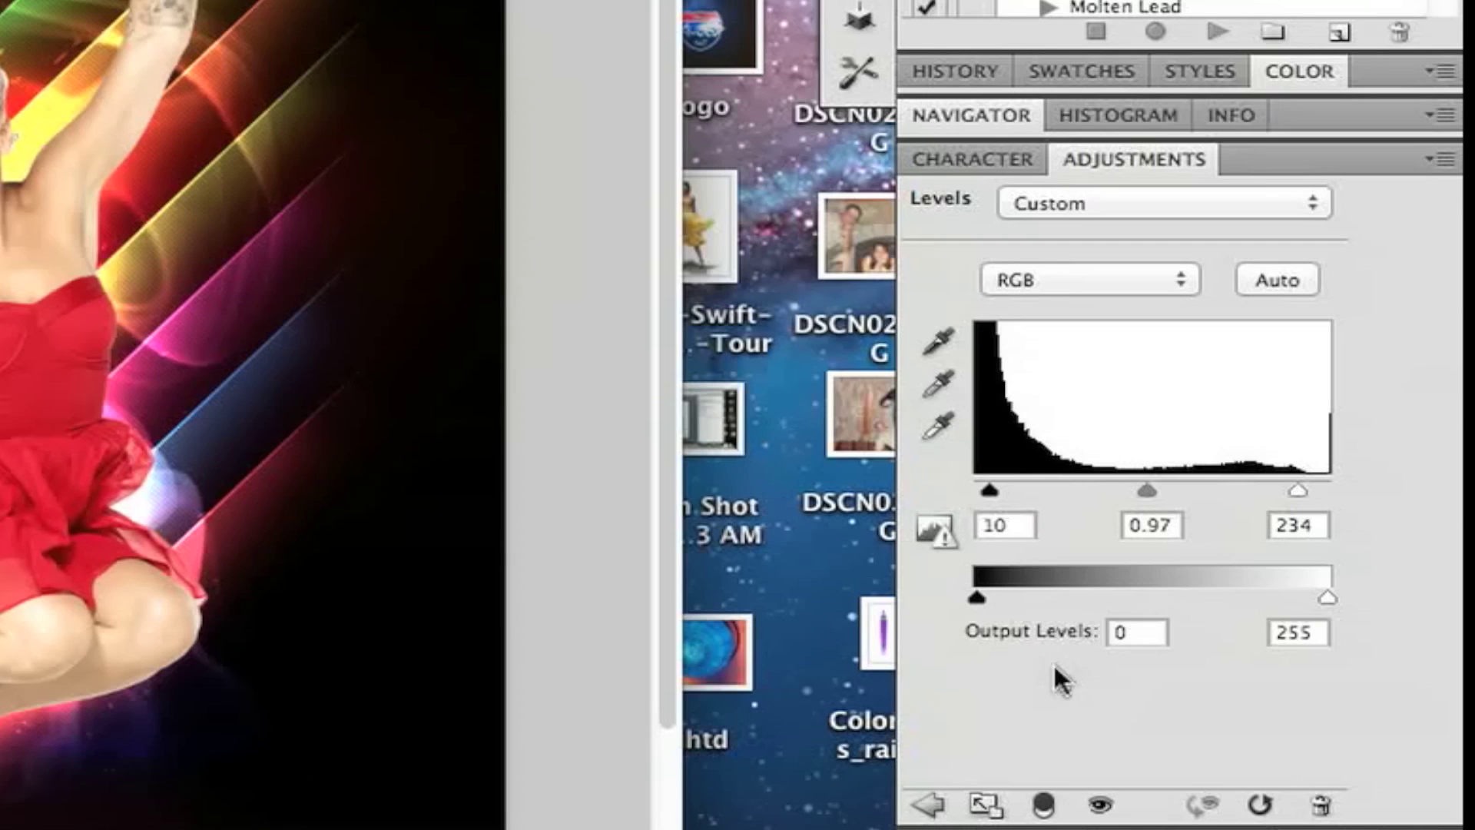
{"action": "key", "text": "F7"}
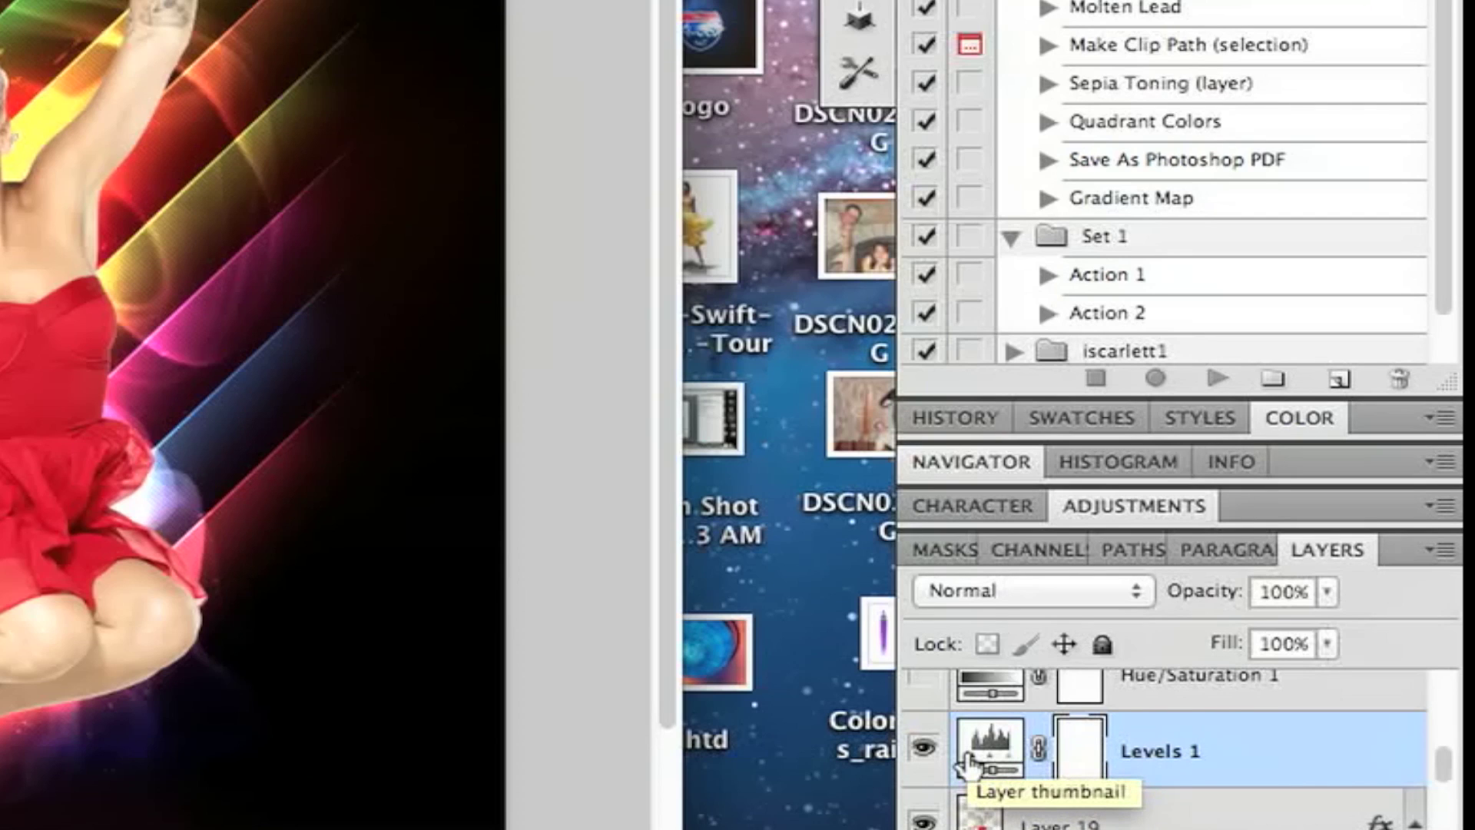
Make the Hue/Saturation 1 adjustment layer visible and review its hue, saturation and lightness settings
{"action": "scroll", "coordinate": [970, 762], "scroll_direction": "up", "scroll_amount": 2}
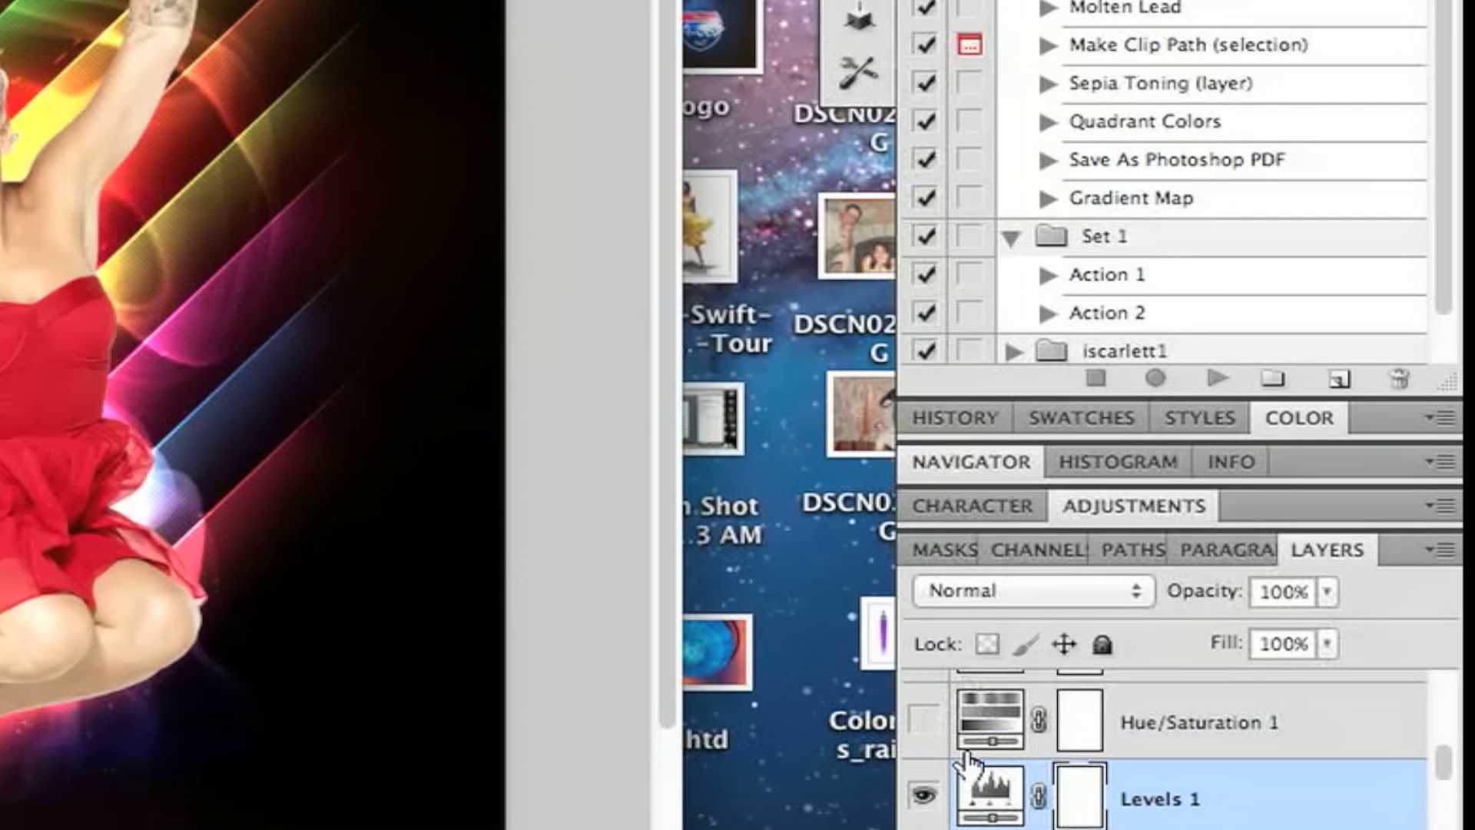
{"action": "left_click", "coordinate": [922, 726]}
{"action": "double_click", "coordinate": [989, 720]}
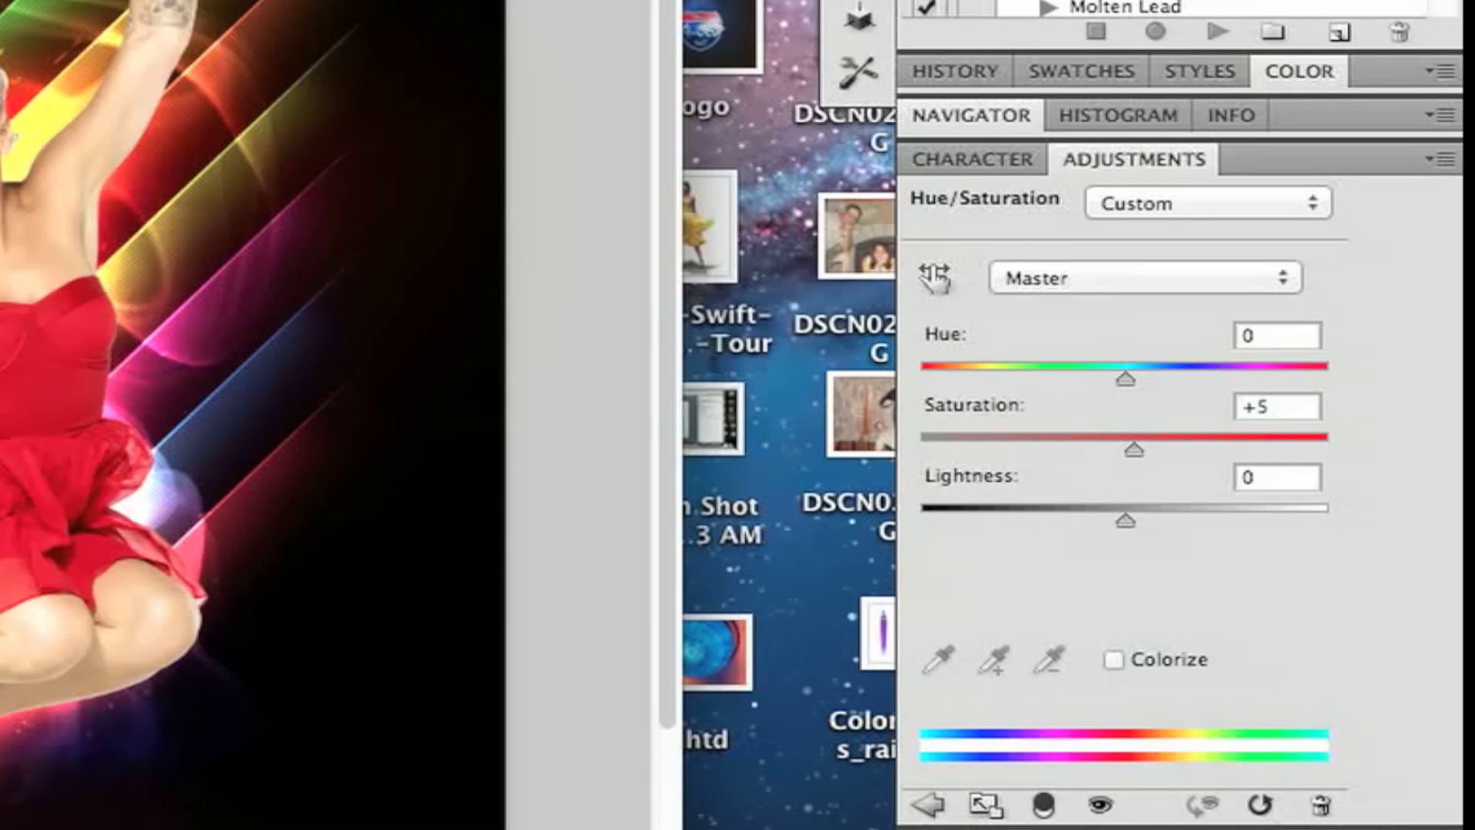
{"action": "key", "text": "F7"}
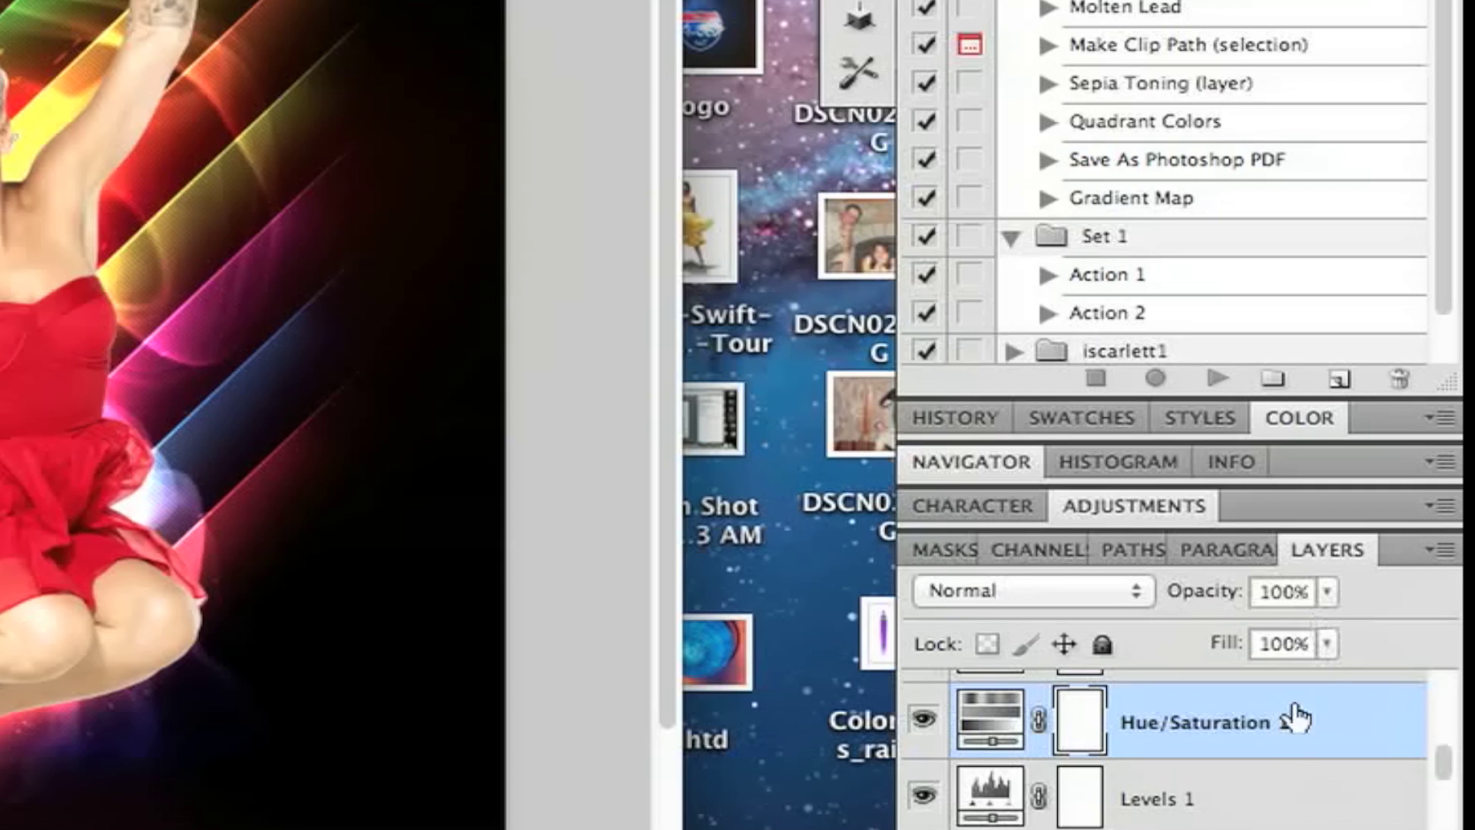
Make the Brightness/Contrast 1 adjustment layer visible and review its brightness and contrast settings
{"action": "scroll", "coordinate": [1284, 747], "scroll_direction": "up", "scroll_amount": 3}
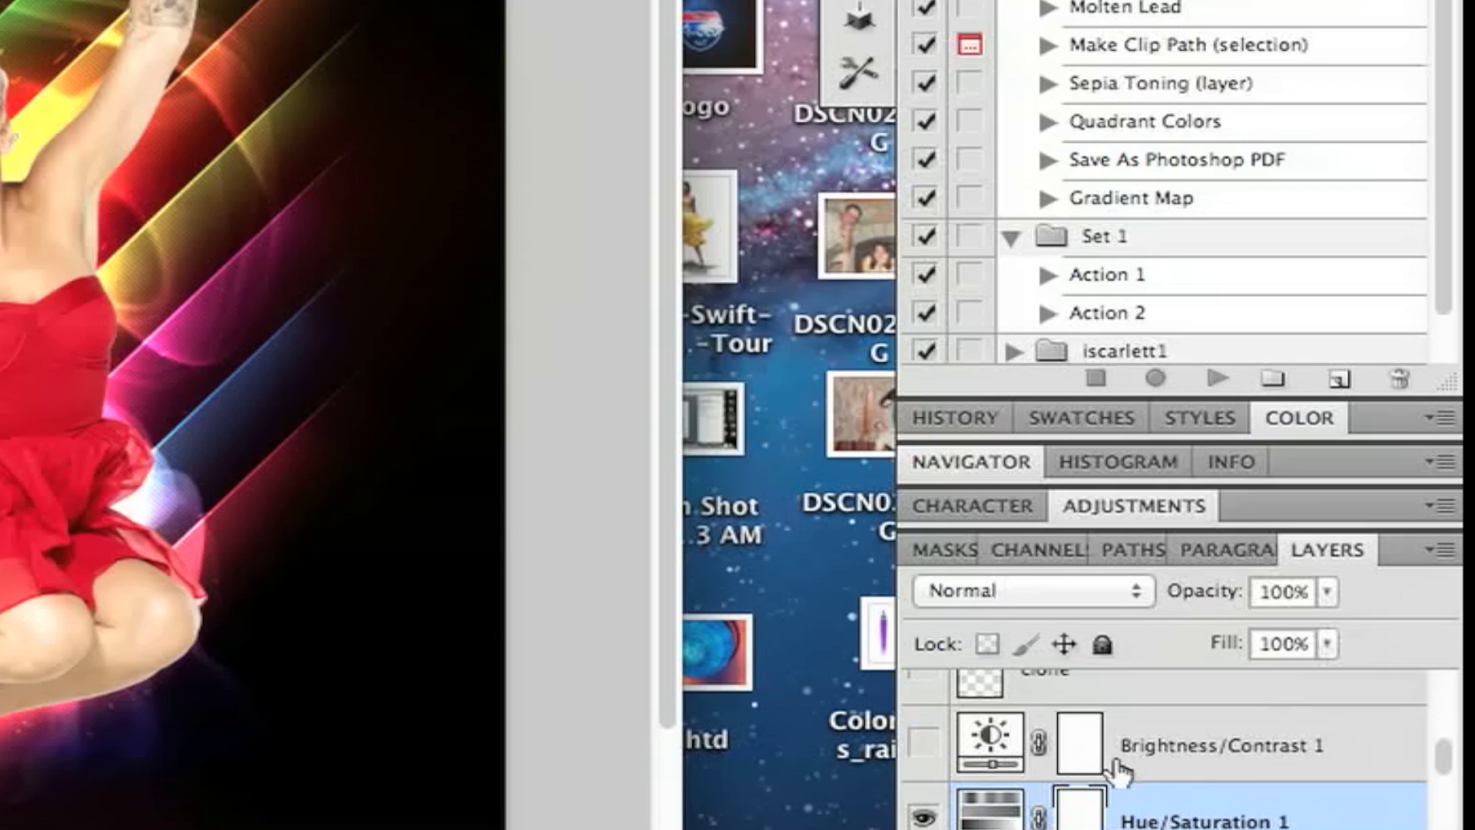
{"action": "left_click", "coordinate": [924, 757]}
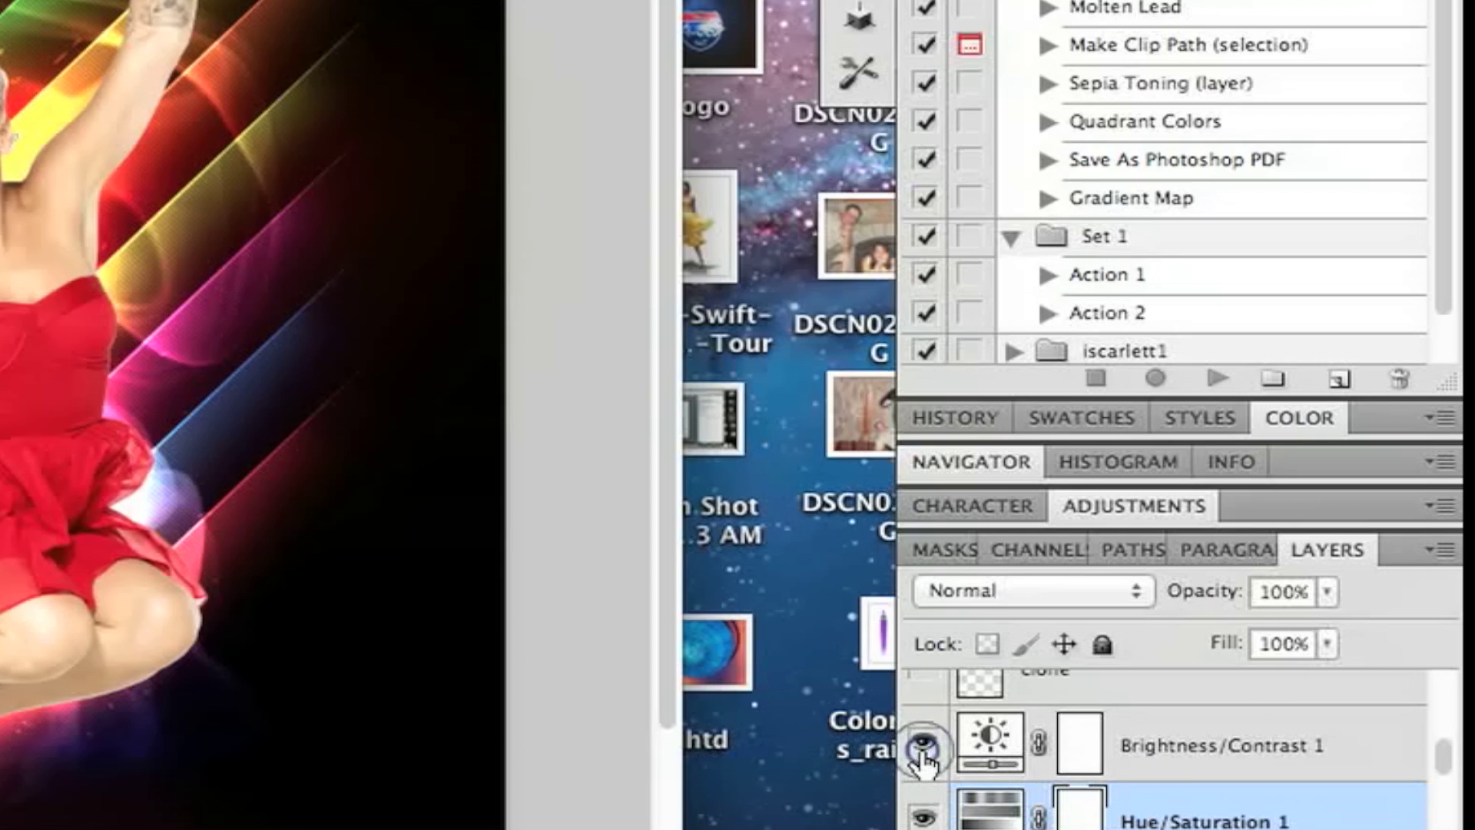
{"action": "left_click", "coordinate": [989, 734]}
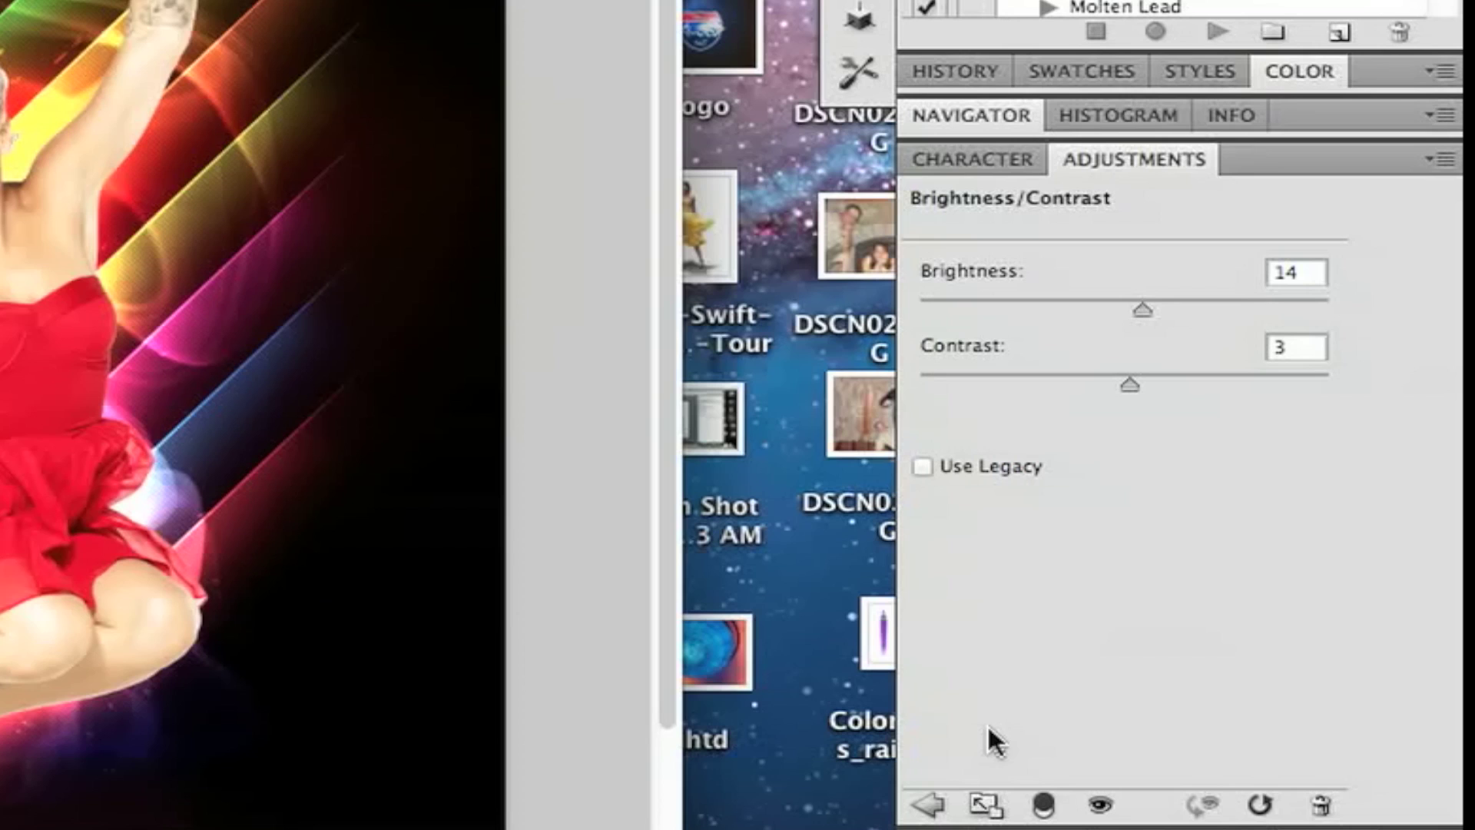
{"action": "left_click", "coordinate": [1321, 827]}
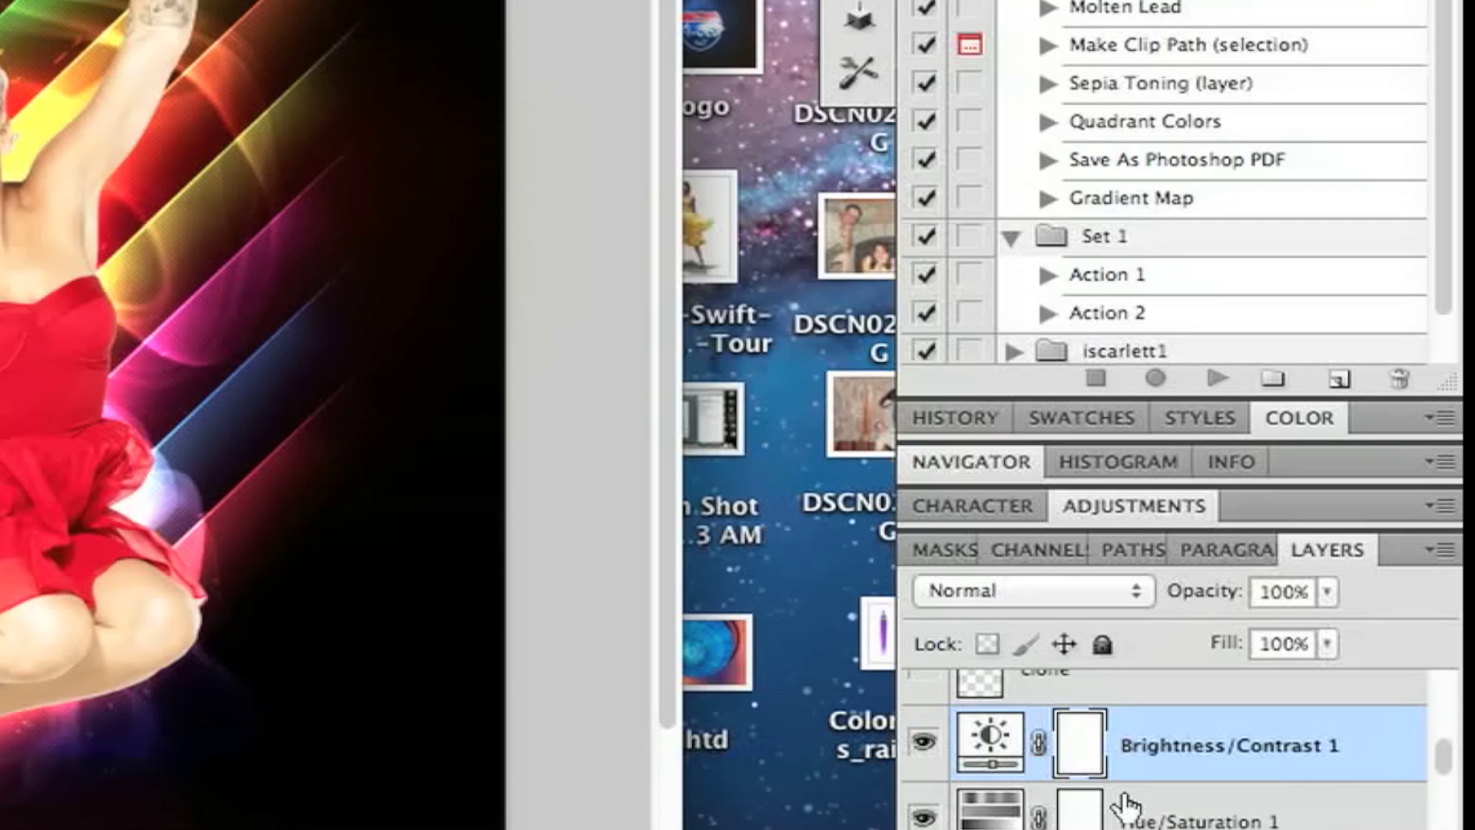
Make the clone layer above Brightness/Contrast 1 visible and select it
{"action": "scroll", "coordinate": [1121, 768], "scroll_direction": "up", "scroll_amount": 3}
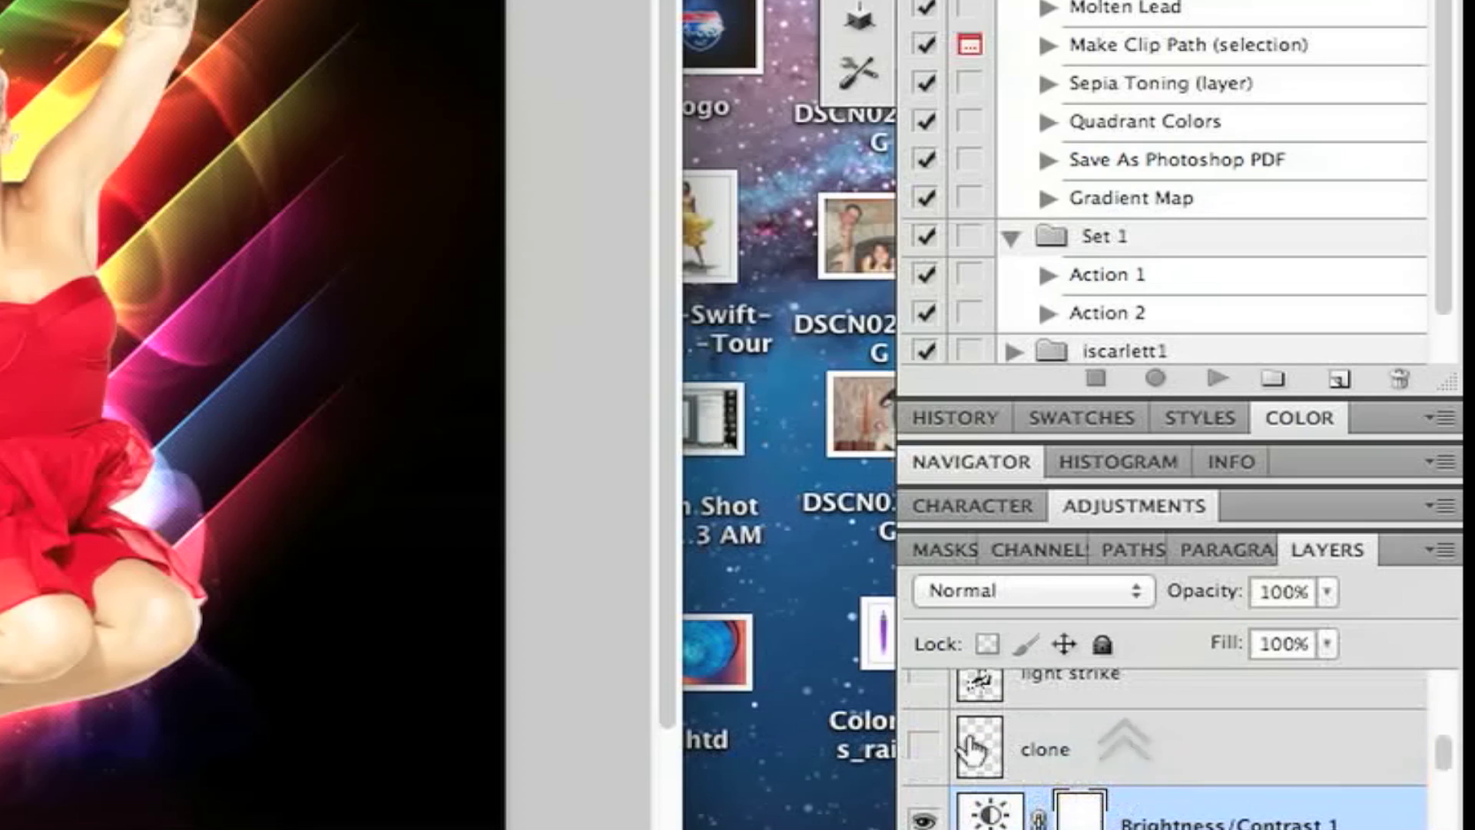
{"action": "left_click", "coordinate": [928, 747]}
{"action": "left_click", "coordinate": [929, 748]}
{"action": "left_click", "coordinate": [930, 746]}
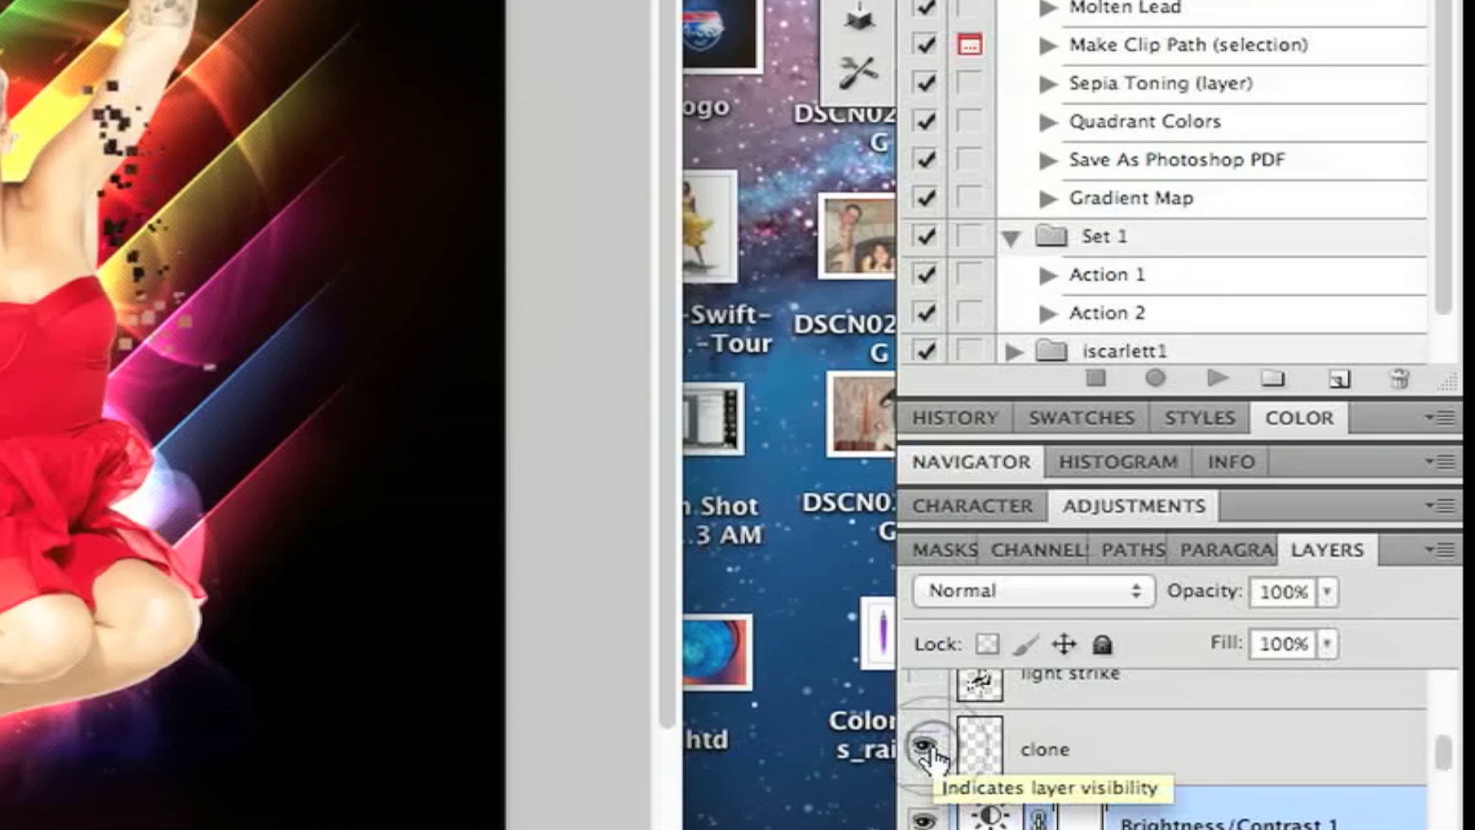
{"action": "left_click", "coordinate": [1100, 749]}
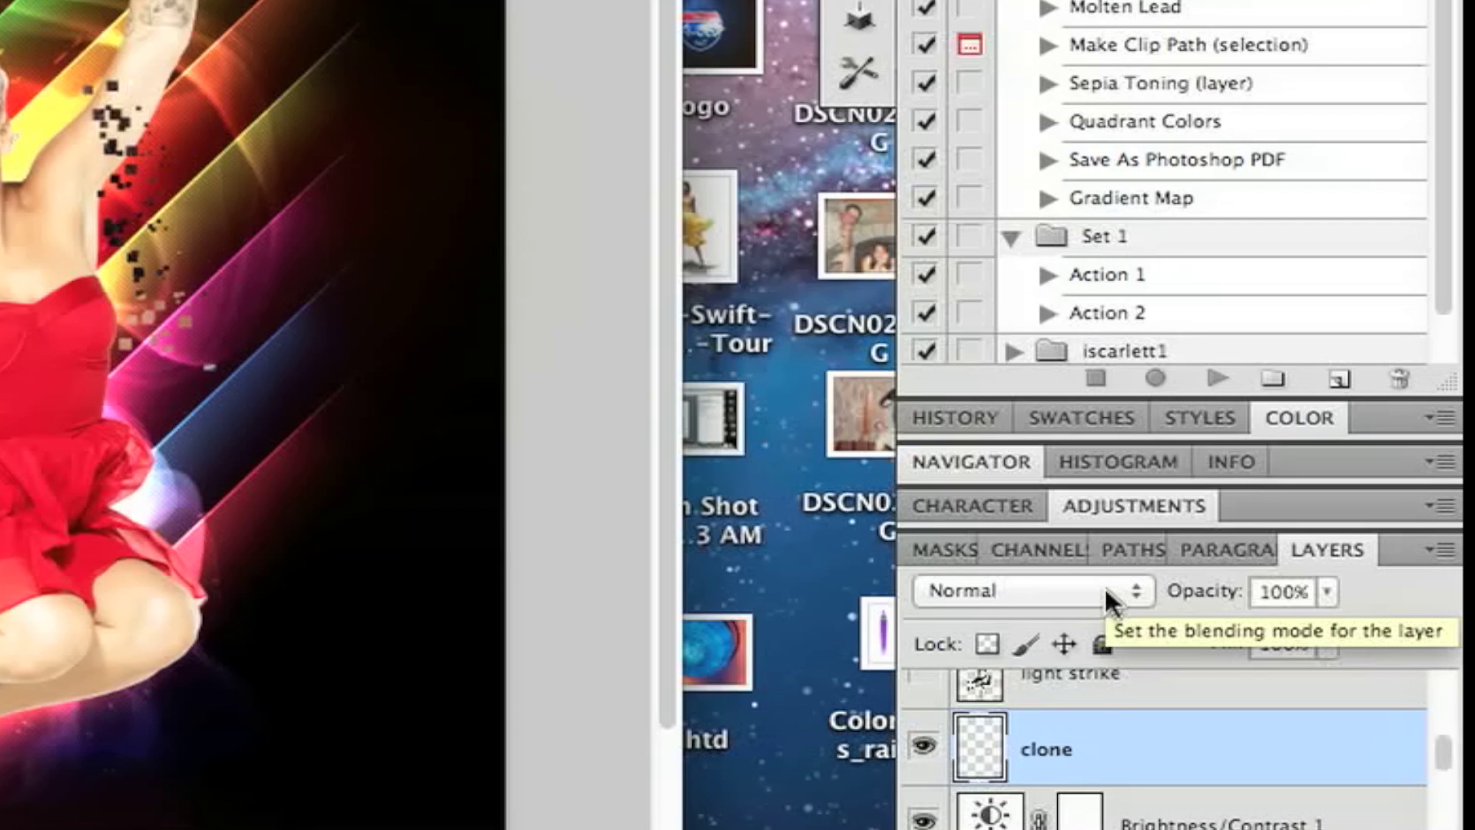
Make the light strike and light 2 layers above the clone layer visible
{"action": "scroll", "coordinate": [1090, 710], "scroll_direction": "up", "scroll_amount": 3}
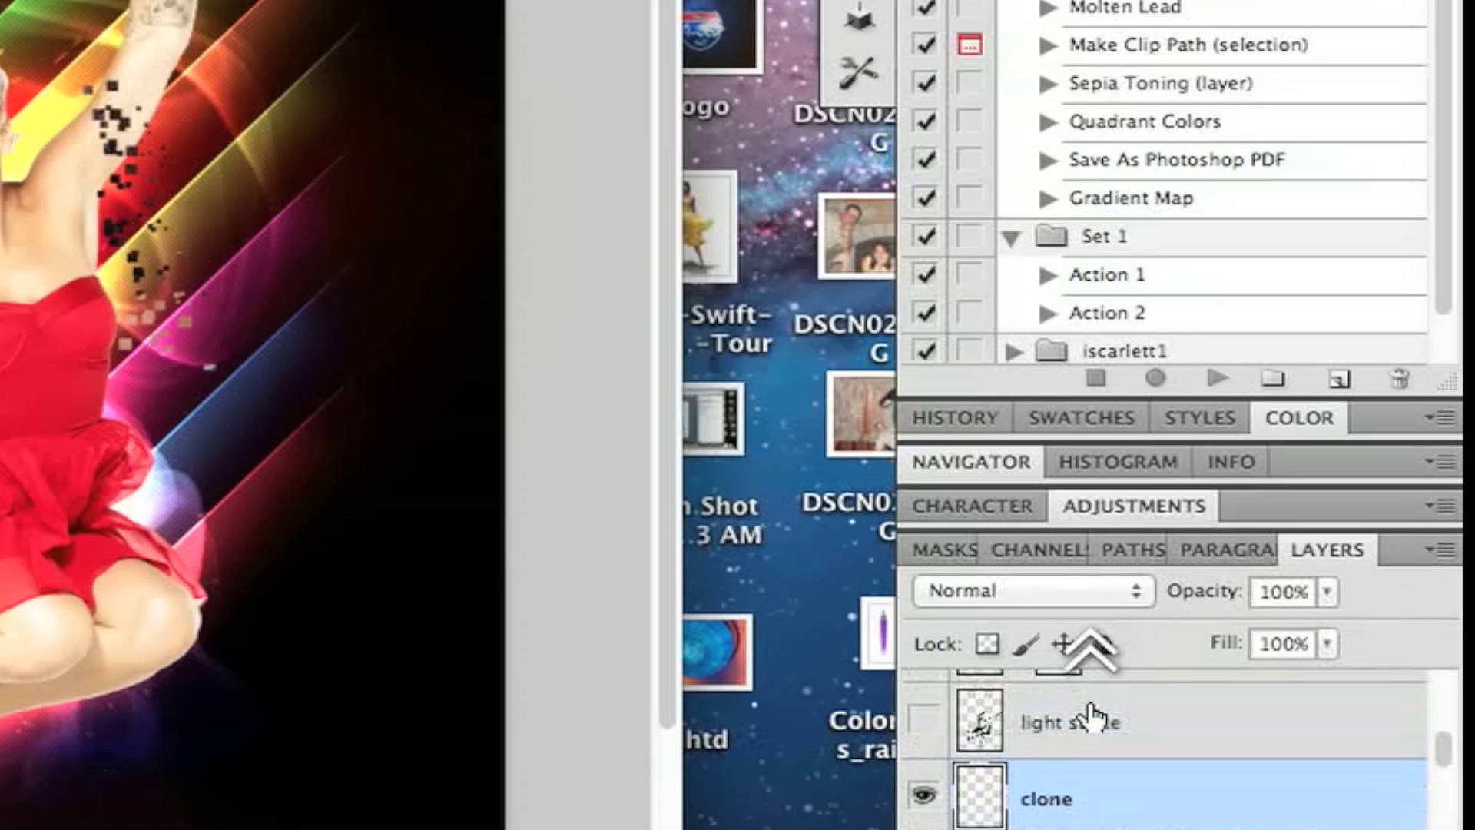
{"action": "scroll", "coordinate": [1091, 716], "scroll_direction": "up", "scroll_amount": 2}
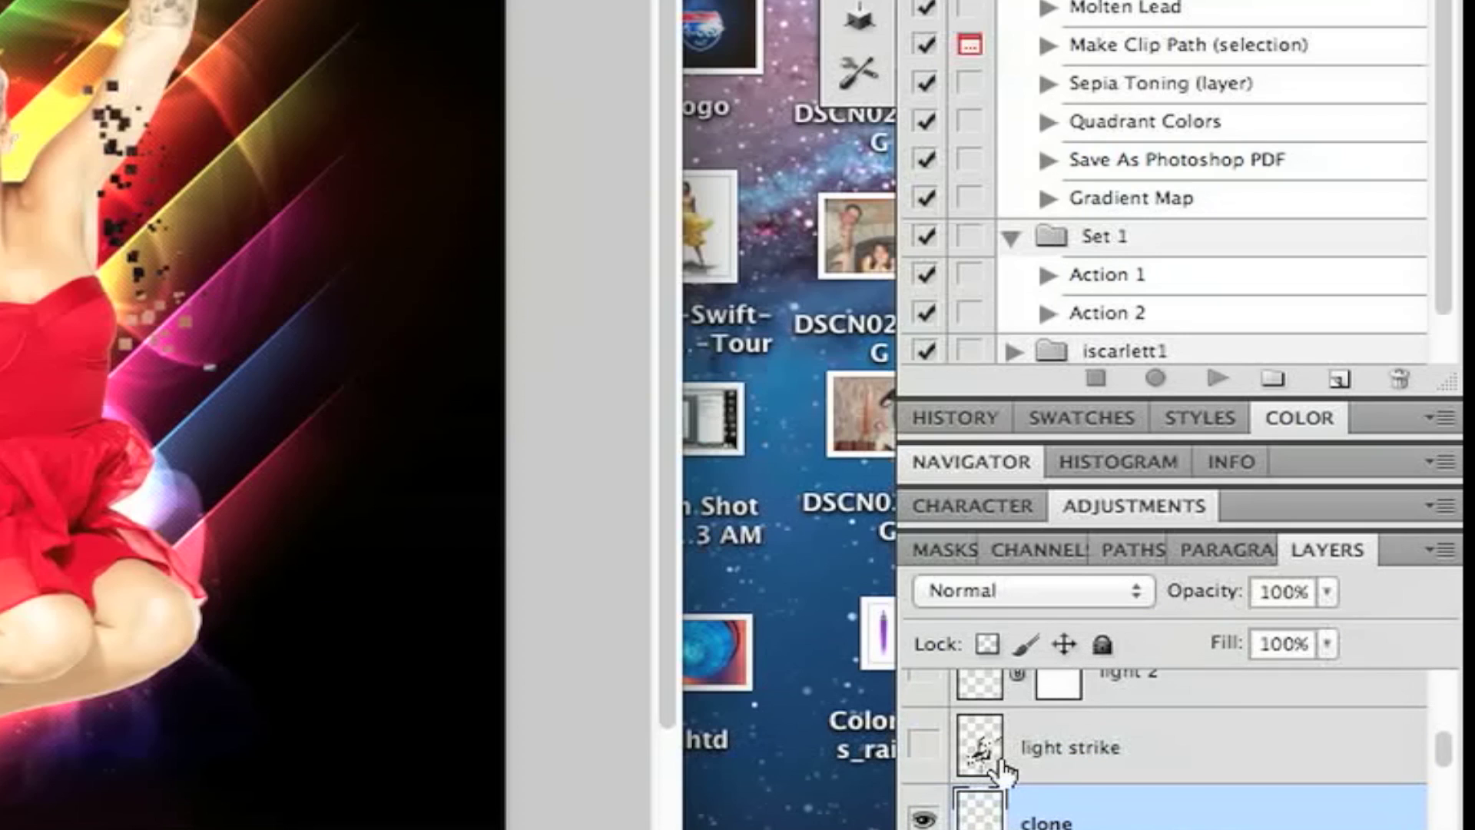
{"action": "left_click", "coordinate": [924, 743]}
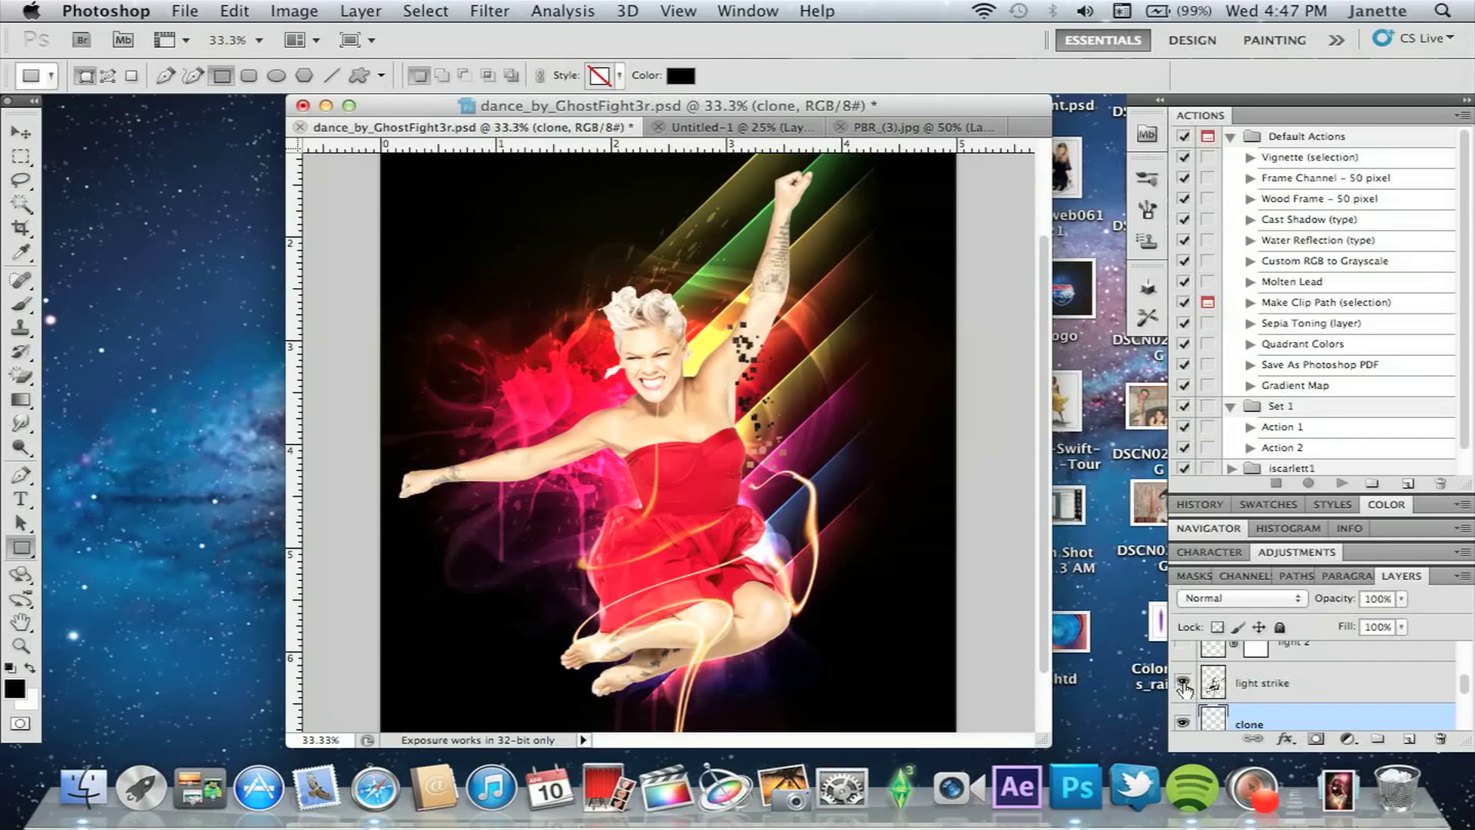
{"action": "scroll", "coordinate": [1184, 686], "scroll_direction": "up", "scroll_amount": 1}
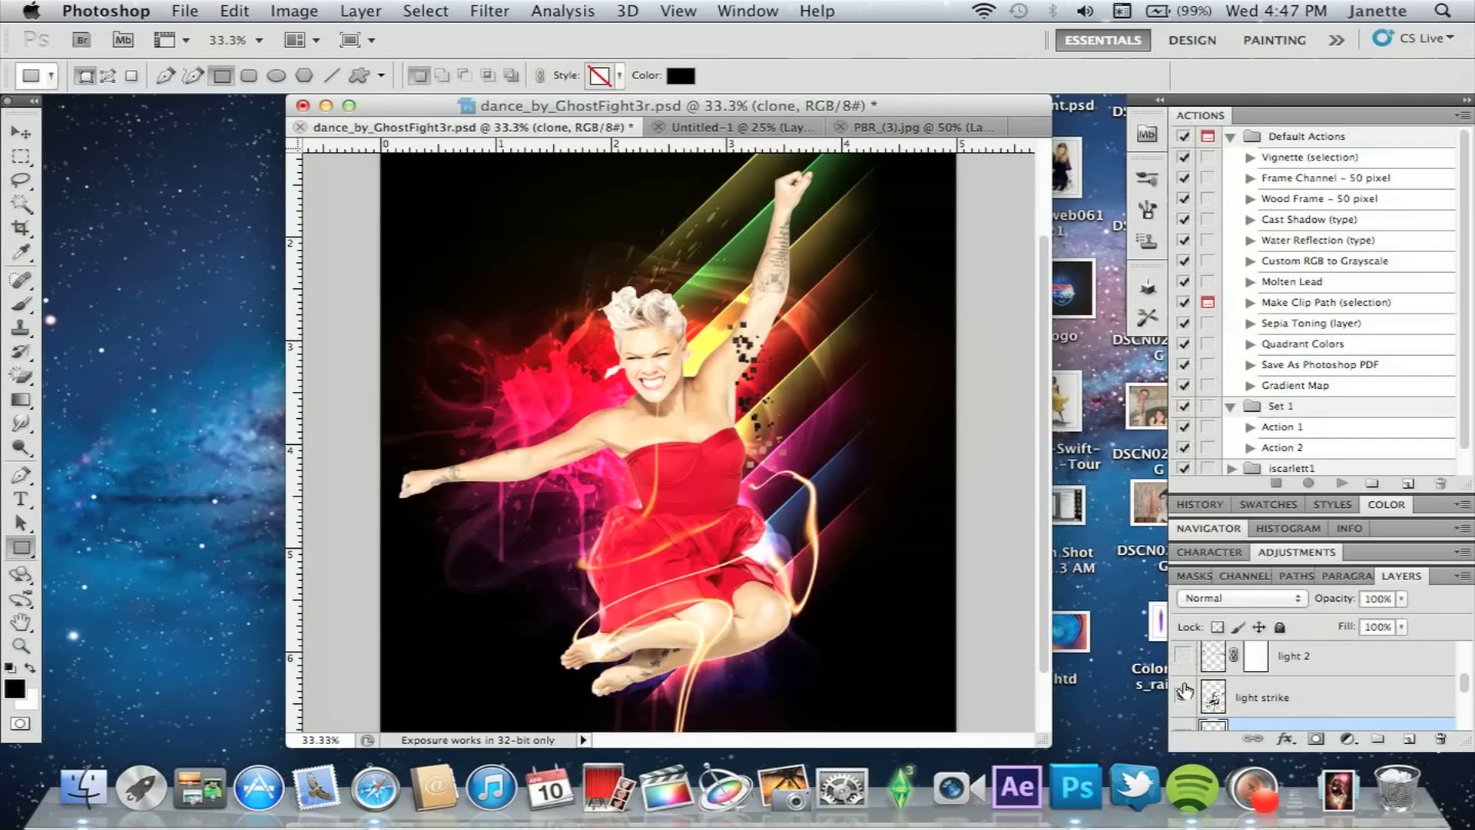
{"action": "left_click", "coordinate": [1187, 657]}
{"action": "left_click", "coordinate": [1187, 656]}
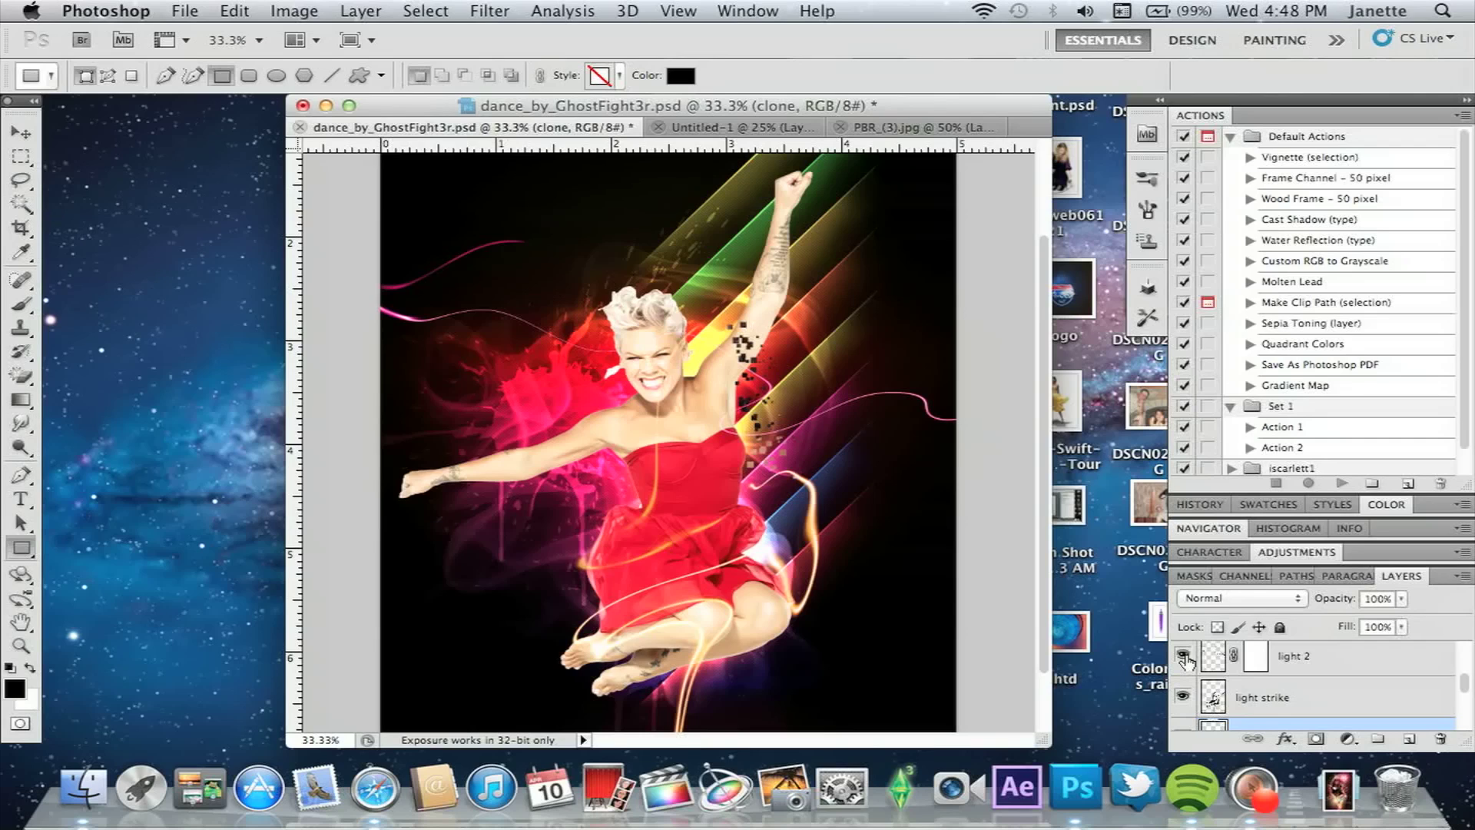
Check the blend modes of the light strike and clone layers
{"action": "left_click", "coordinate": [1295, 699]}
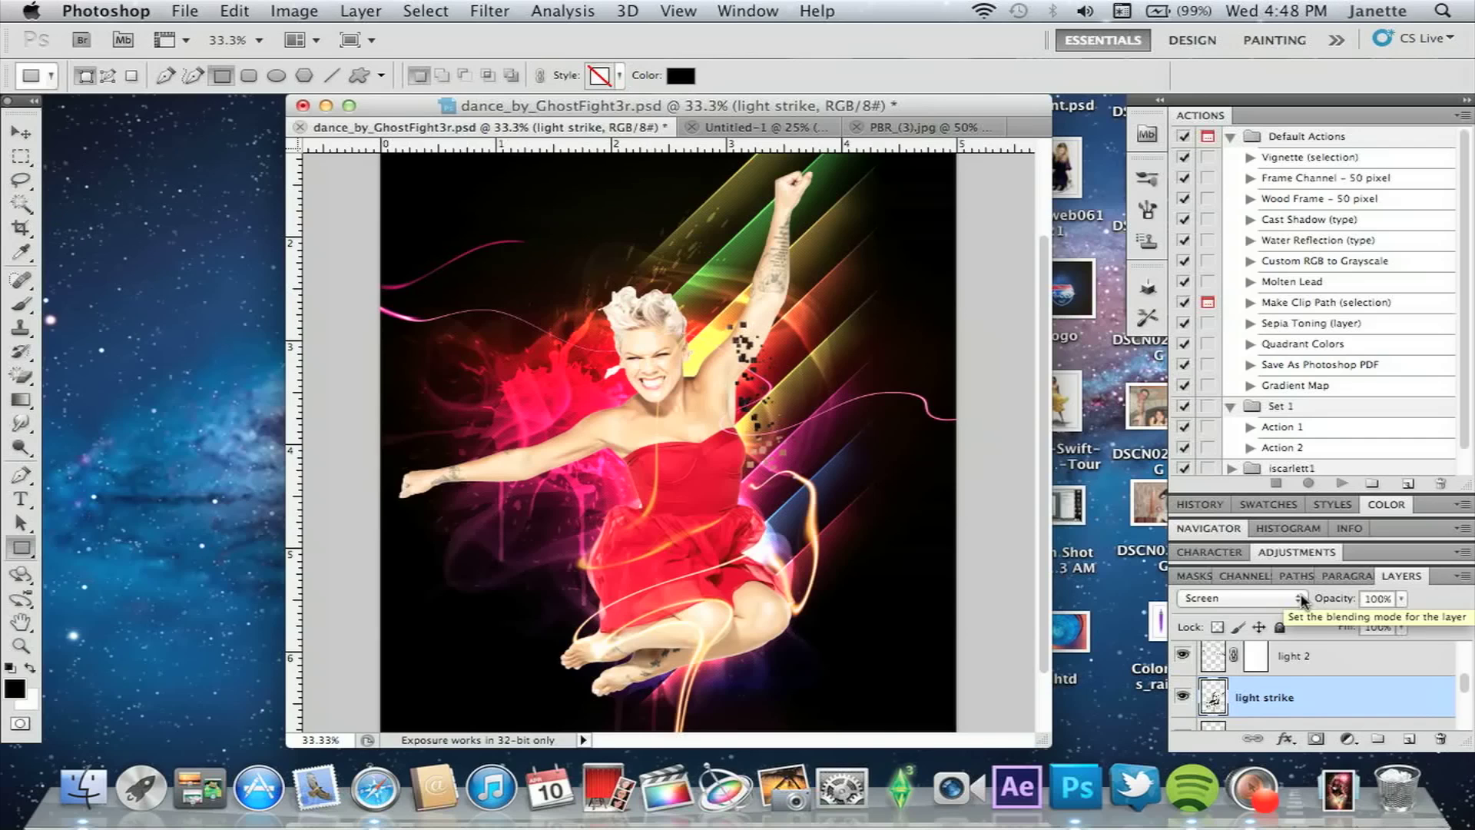
{"action": "scroll", "coordinate": [1301, 600], "scroll_direction": "down", "scroll_amount": 2}
{"action": "scroll", "coordinate": [1305, 665], "scroll_direction": "down", "scroll_amount": 1}
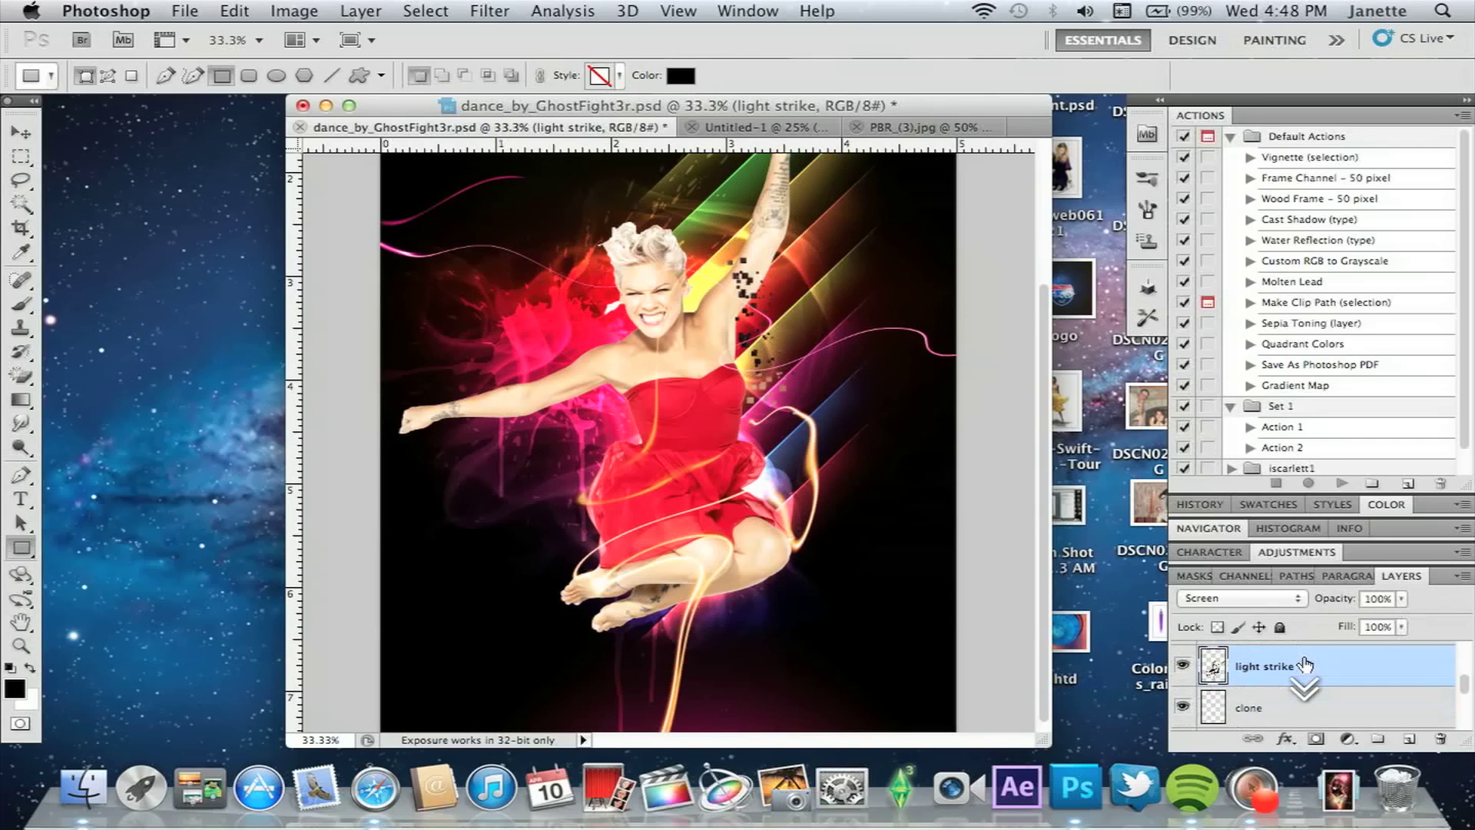
{"action": "left_click", "coordinate": [1308, 705]}
Make the spark button layer above light 2 visible
{"action": "scroll", "coordinate": [1308, 705], "scroll_direction": "up", "scroll_amount": 2}
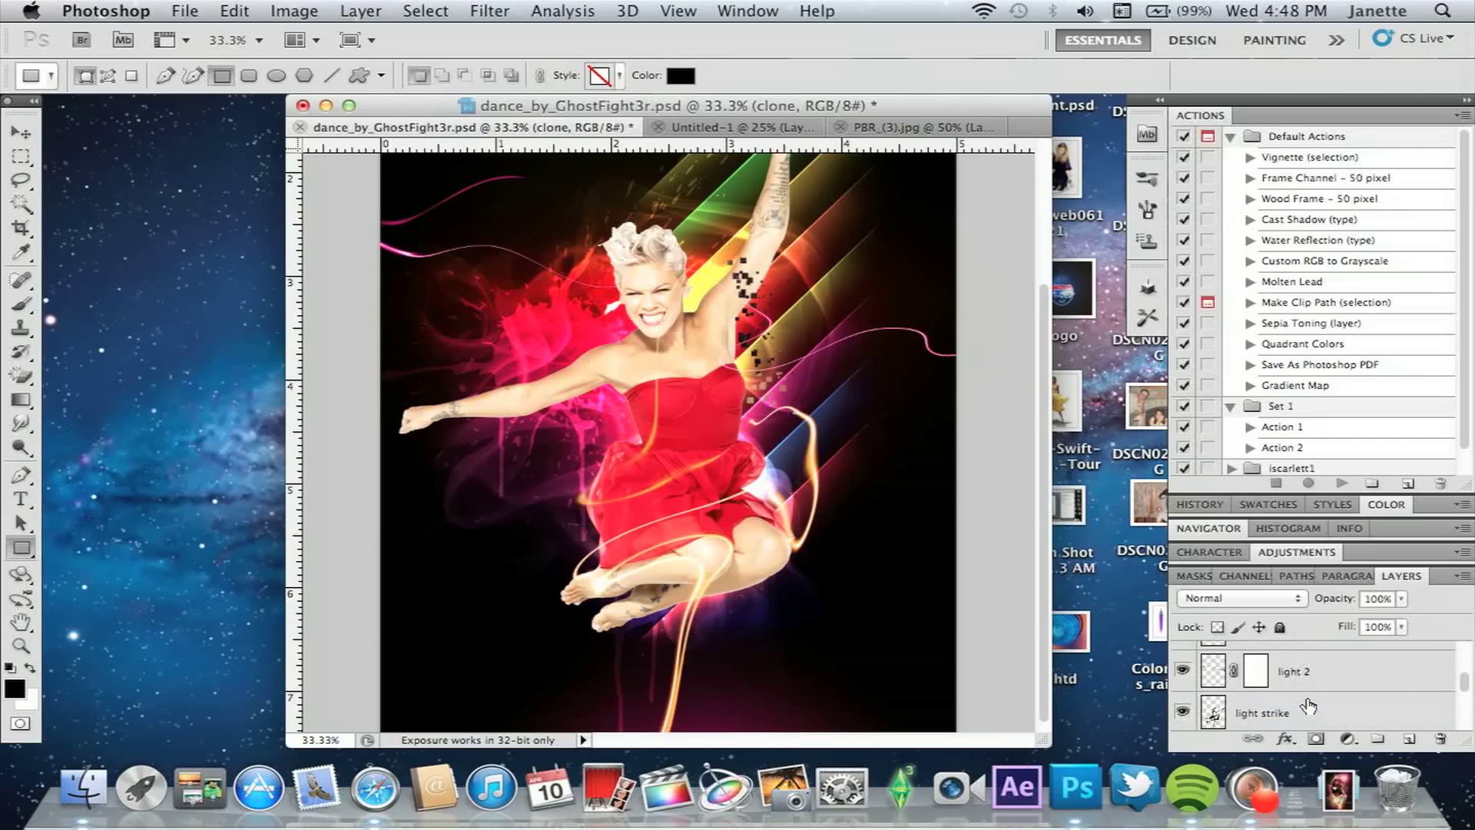
{"action": "scroll", "coordinate": [1308, 705], "scroll_direction": "up", "scroll_amount": 1}
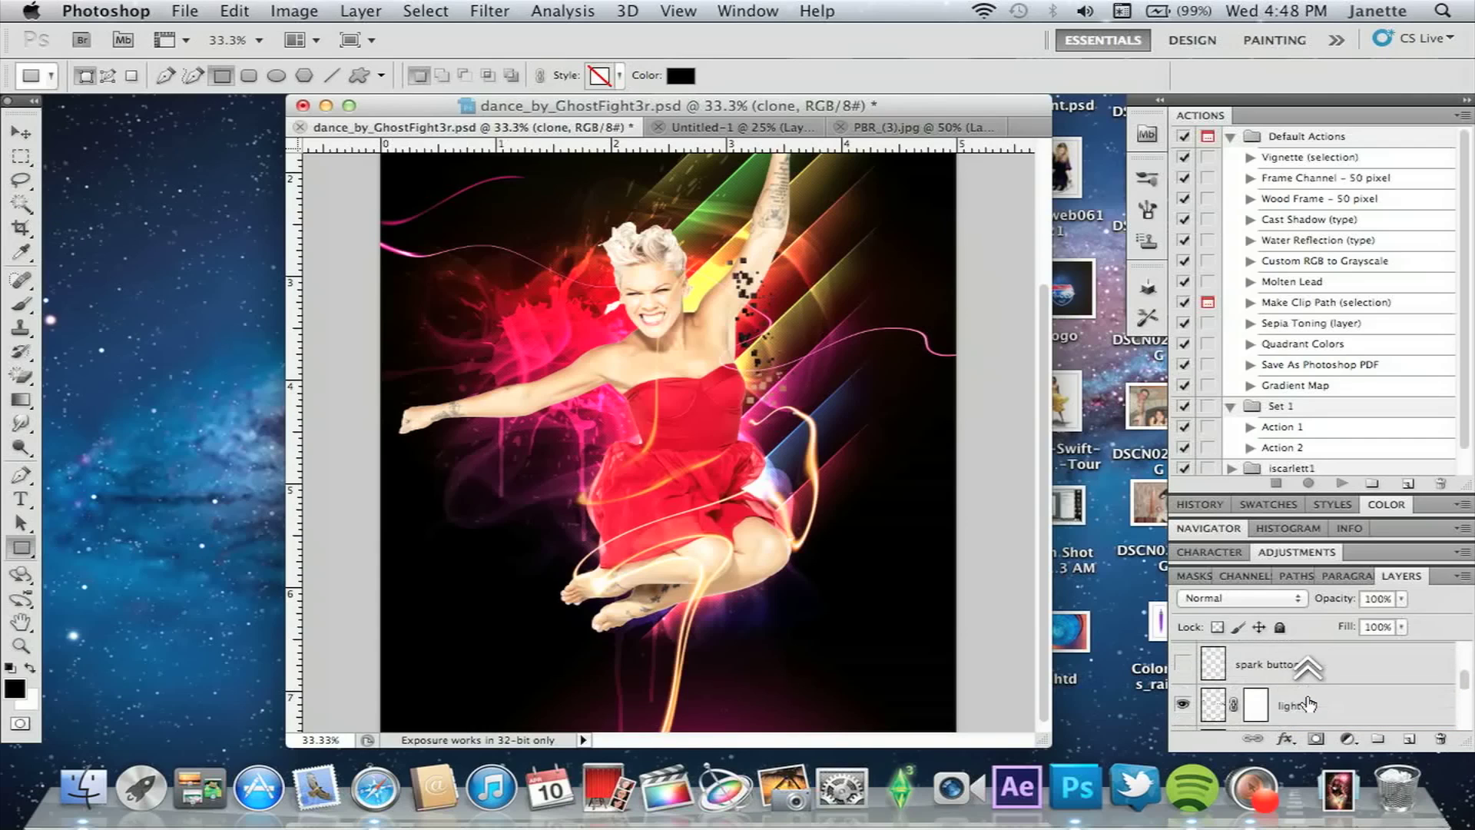
{"action": "left_click", "coordinate": [1182, 664]}
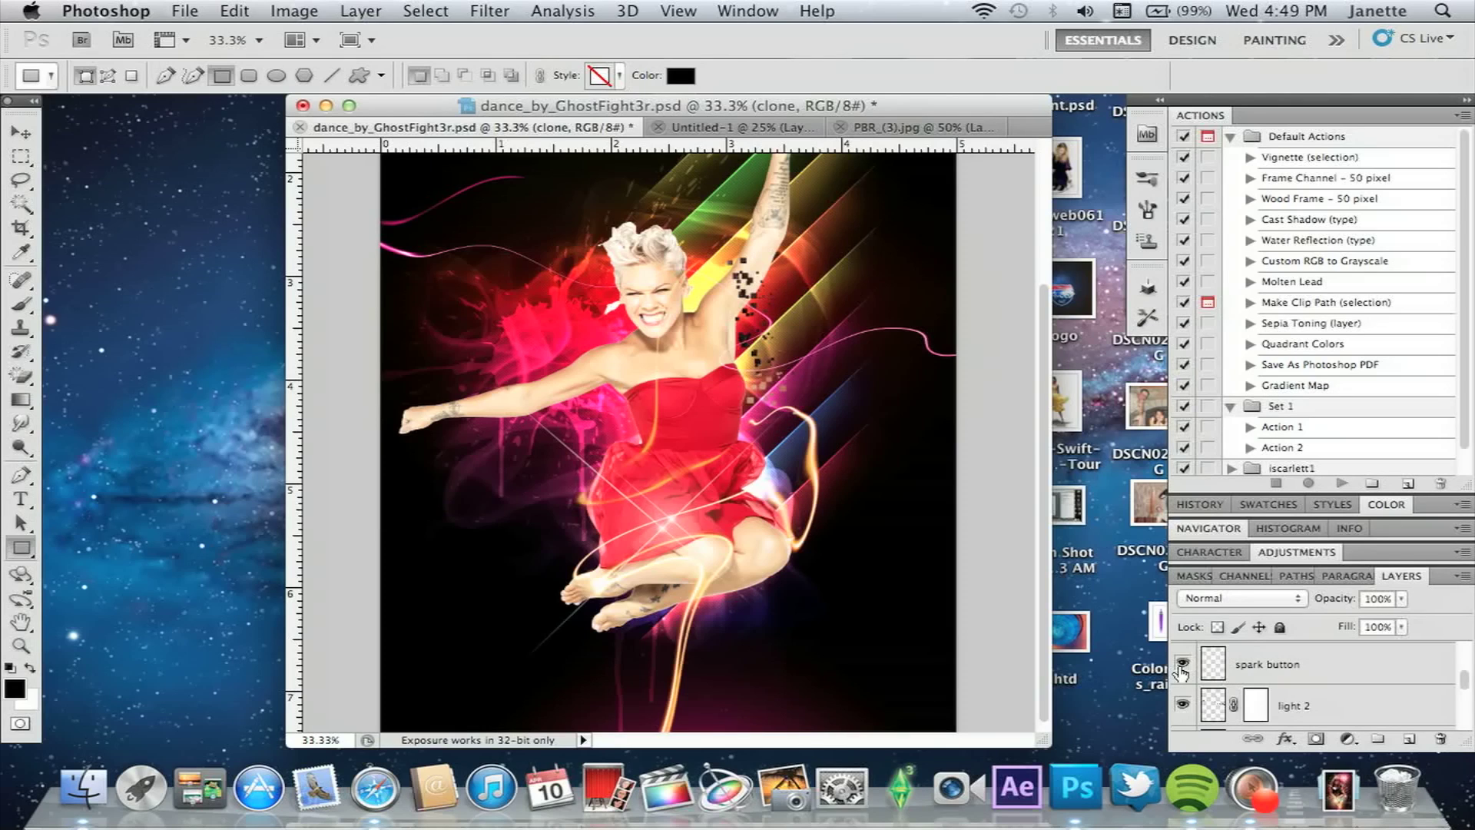
Make the bubble overlay layer above spark button visible and select it
{"action": "left_click_drag", "start_coordinate": [1221, 675], "coordinate": [1227, 675]}
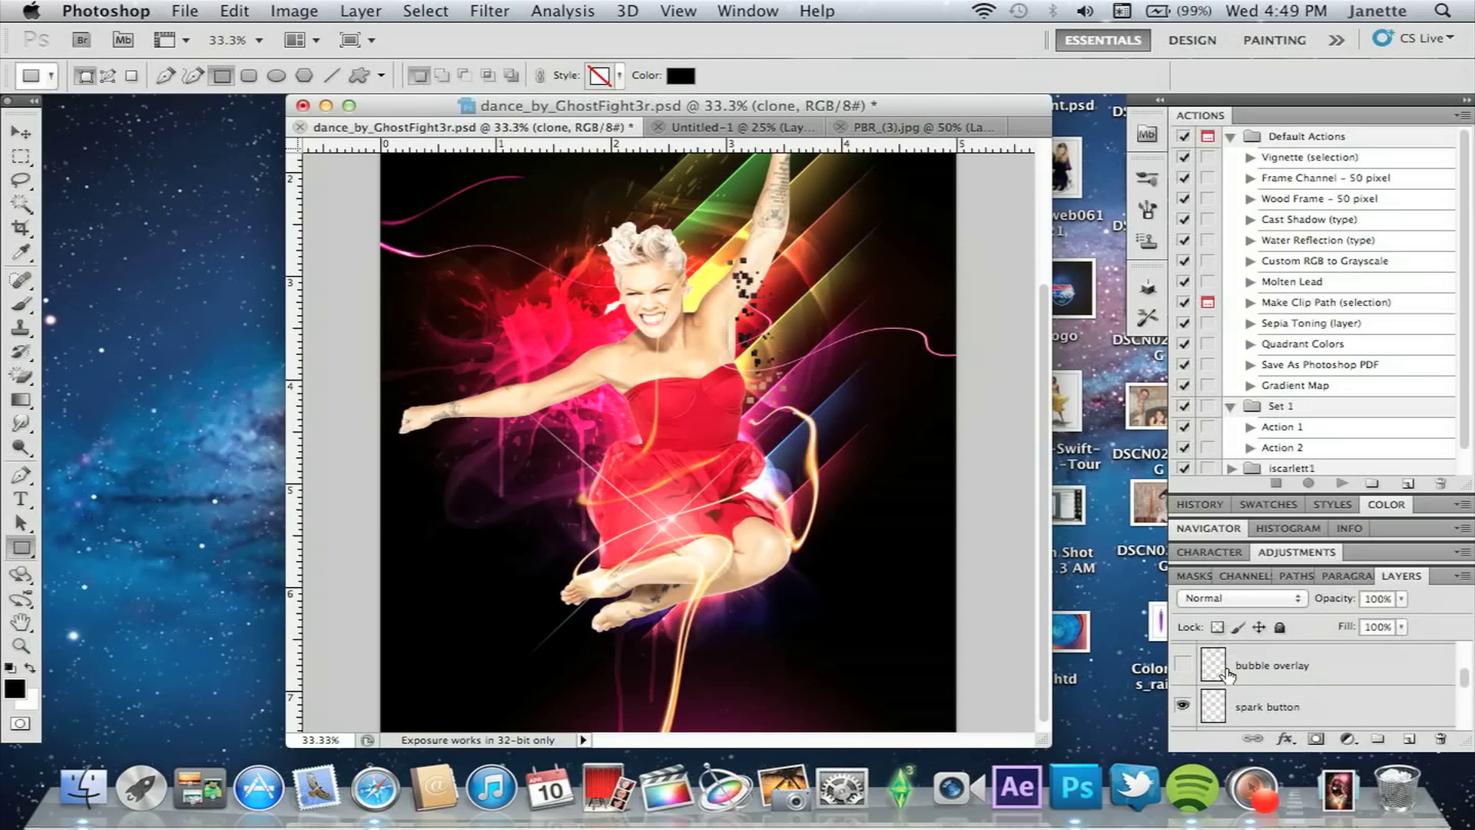
{"action": "left_click", "coordinate": [1184, 665]}
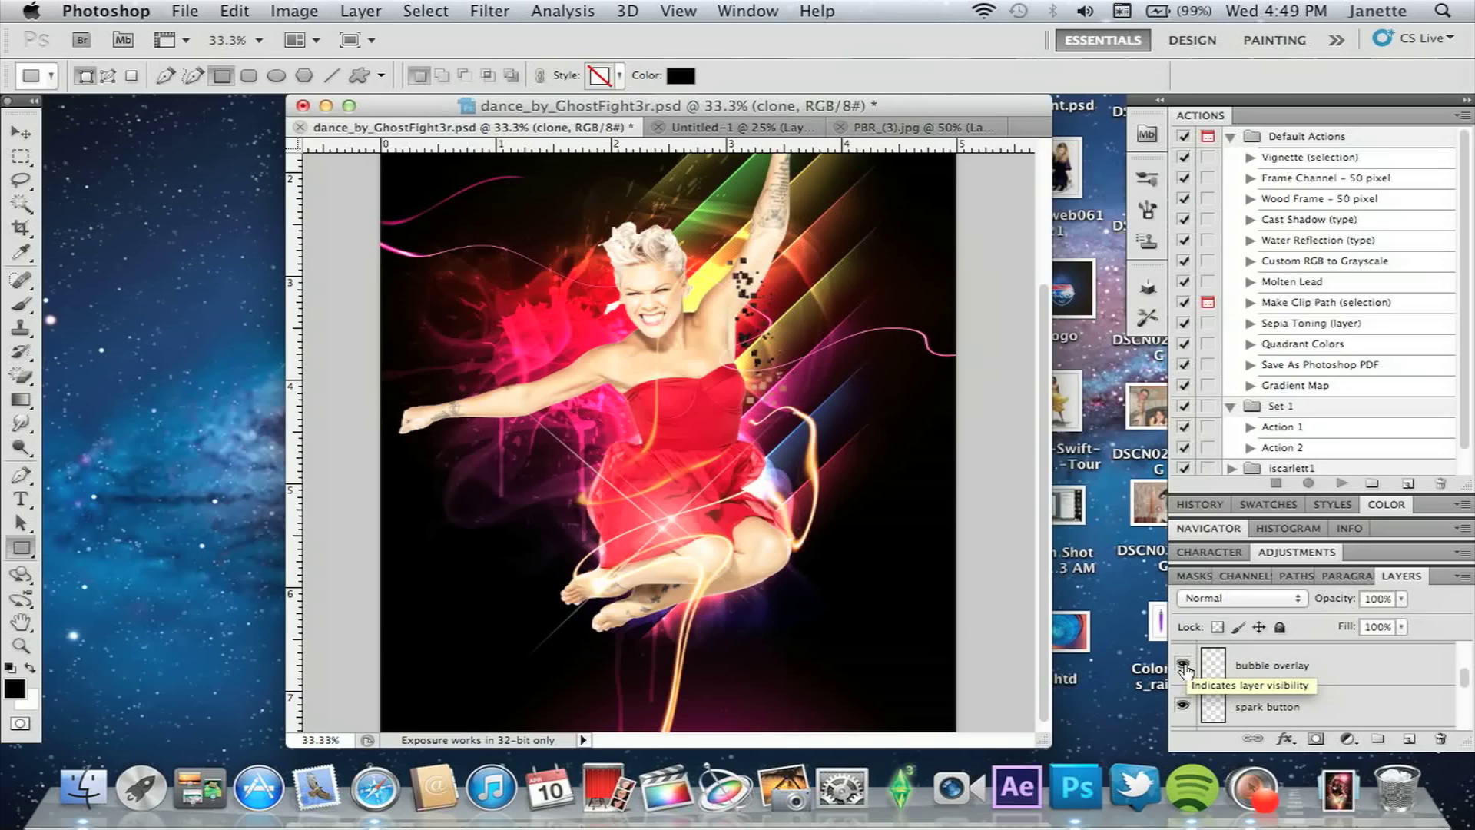
{"action": "left_click", "coordinate": [1251, 672]}
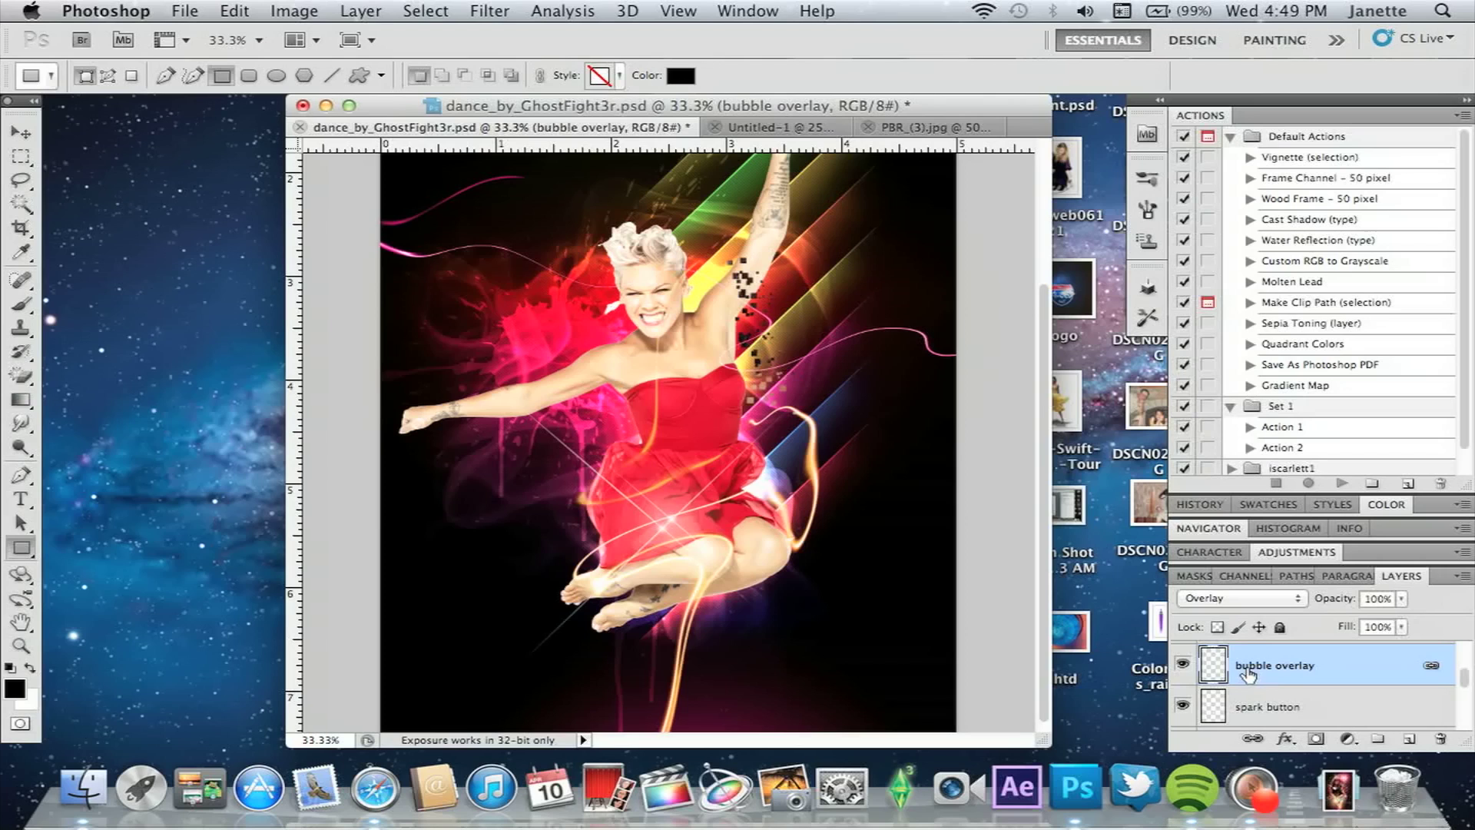
Make the bubble overlay 75, buble normal and color squares layers visible above the bubble overlay layer
{"action": "scroll", "coordinate": [1248, 674], "scroll_direction": "up", "scroll_amount": 2}
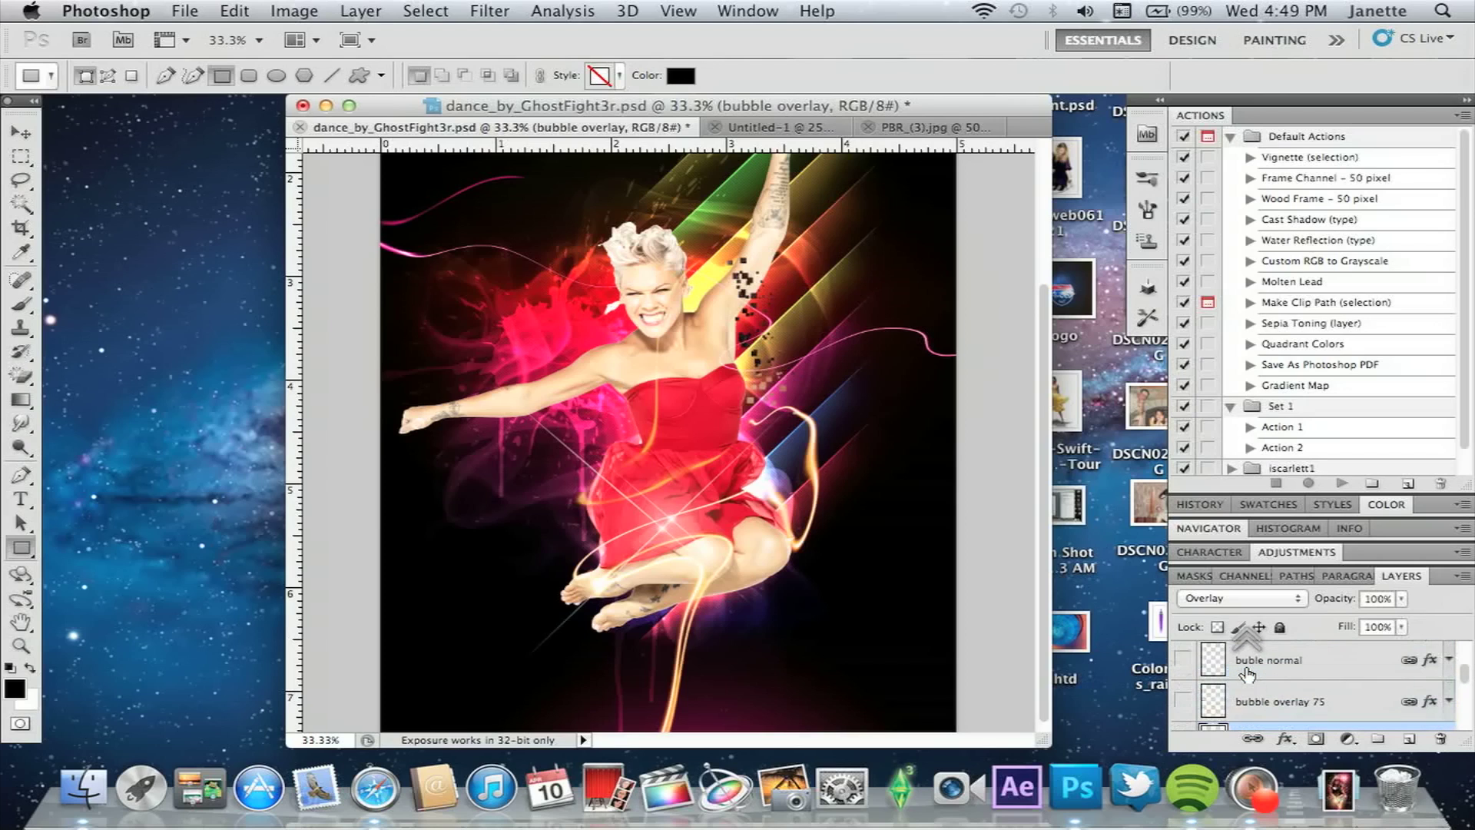
{"action": "left_click", "coordinate": [1183, 675]}
{"action": "scroll", "coordinate": [1187, 680], "scroll_direction": "up", "scroll_amount": 1}
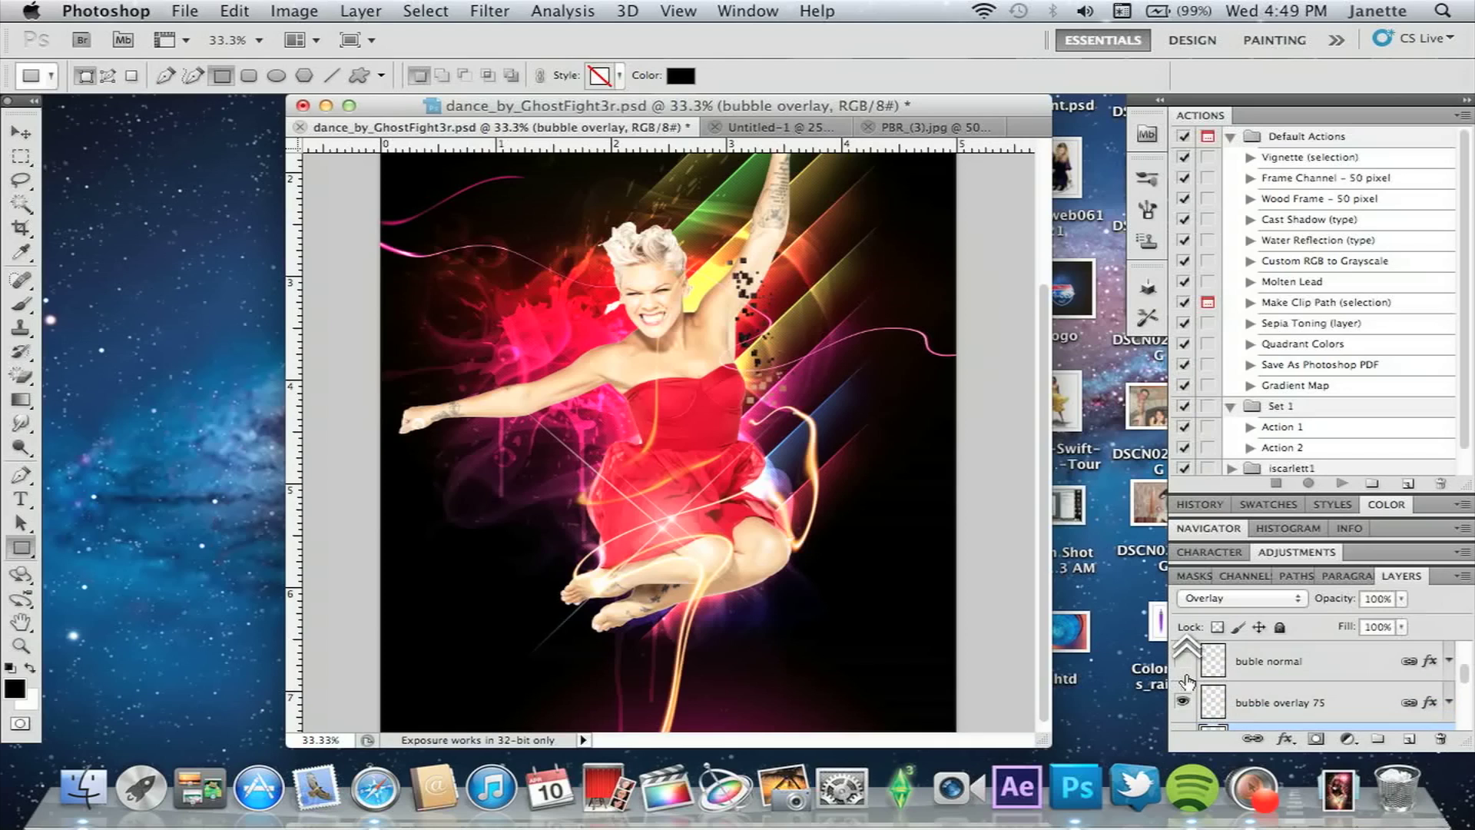
{"action": "left_click", "coordinate": [1183, 647]}
{"action": "scroll", "coordinate": [1186, 674], "scroll_direction": "up", "scroll_amount": 1}
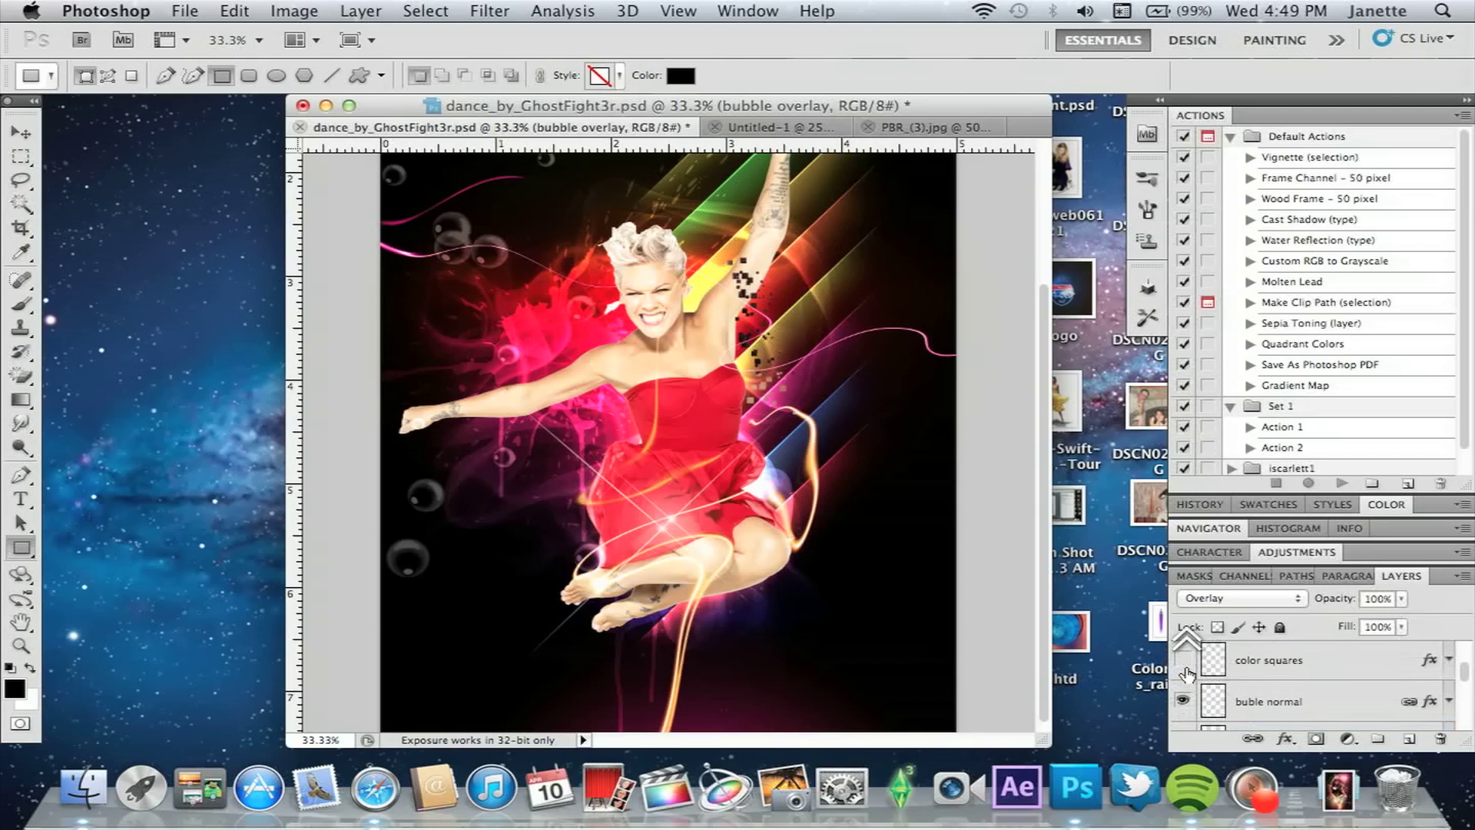
{"action": "left_click", "coordinate": [1183, 659]}
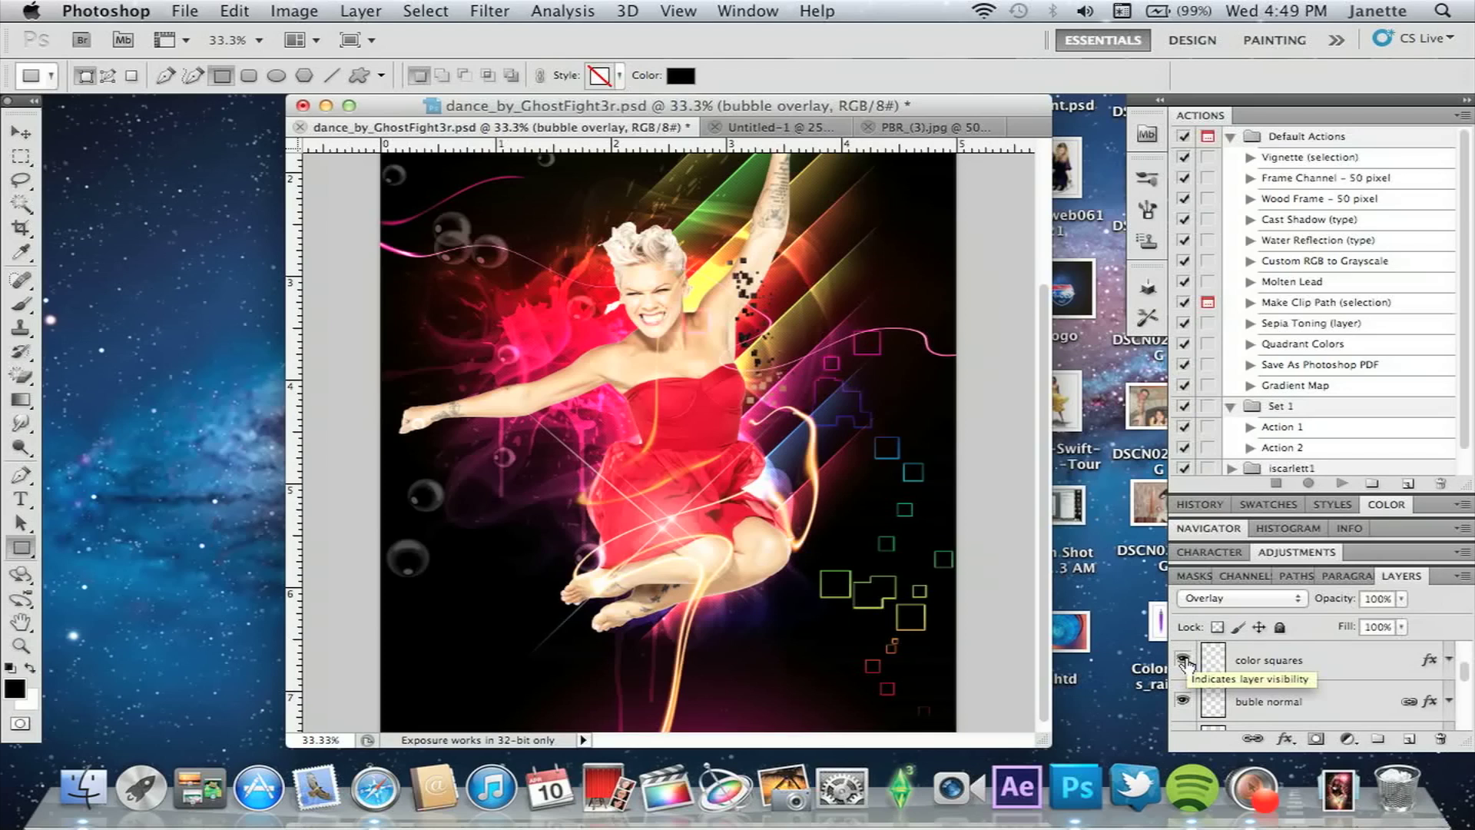
Examine the Outer Glow settings and glow colour in the layer style of the color squares layer
{"action": "left_click", "coordinate": [1316, 664]}
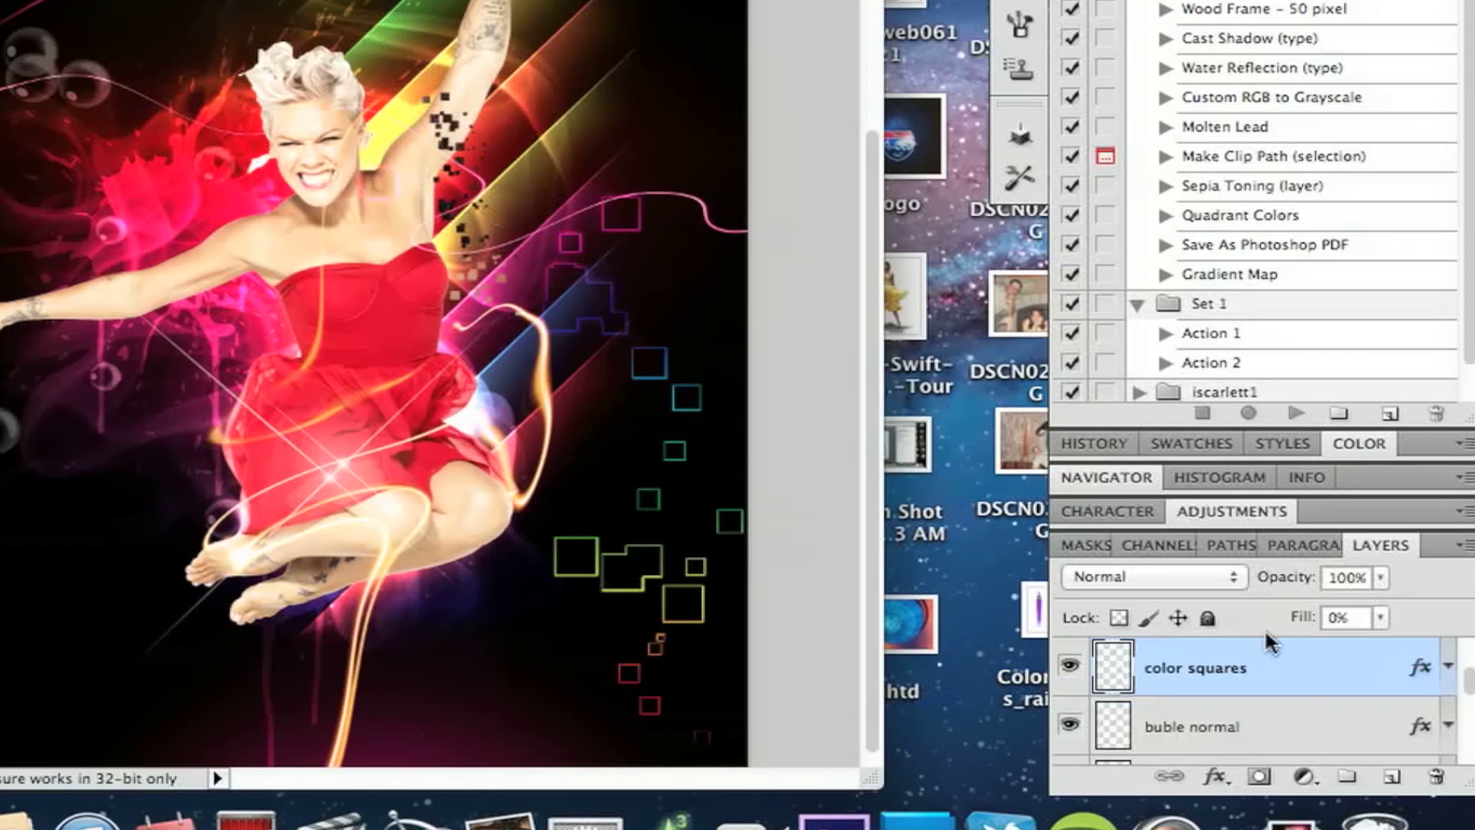
{"action": "double_click", "coordinate": [1323, 670]}
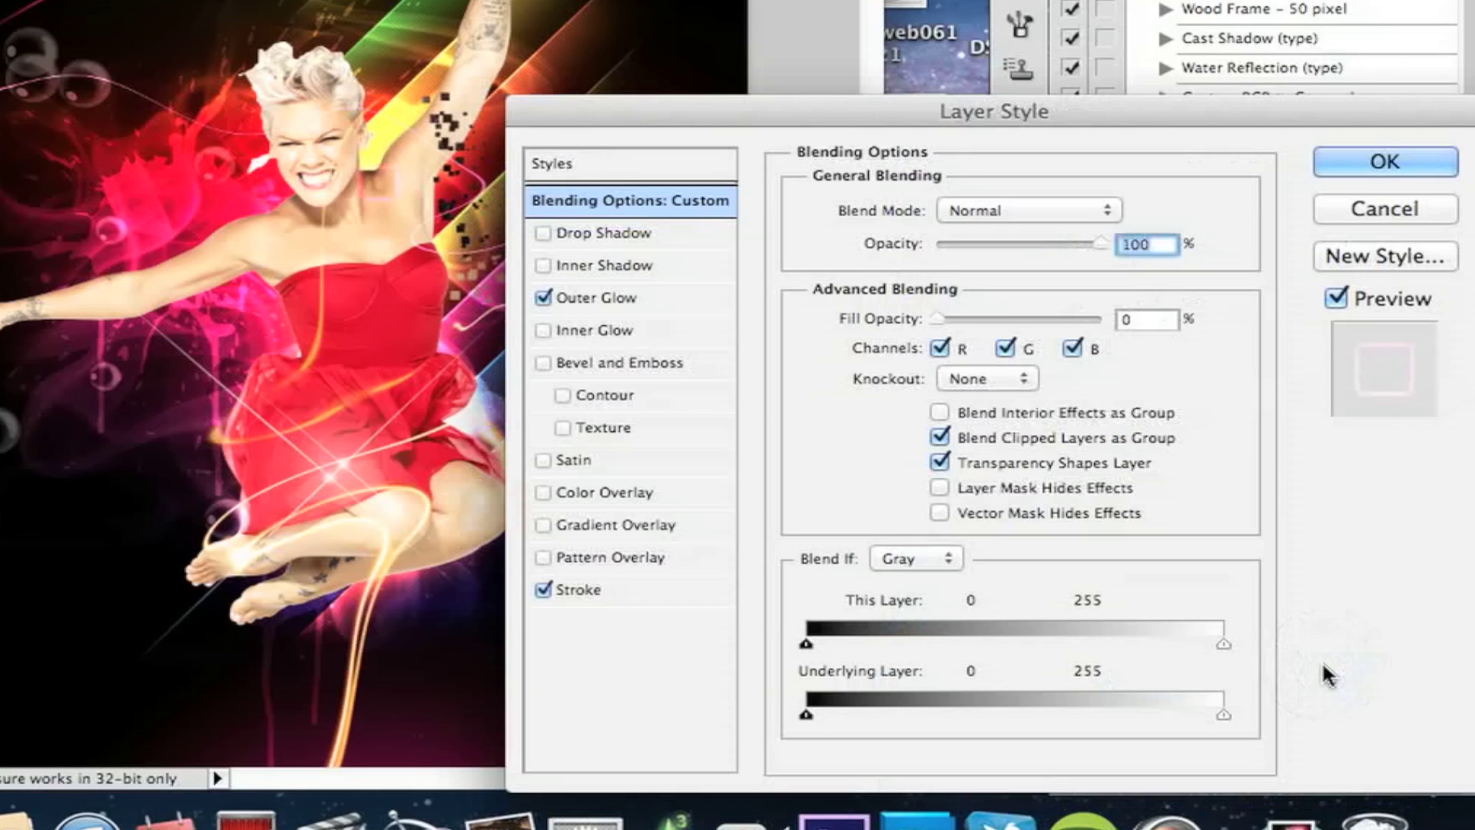
{"action": "left_click", "coordinate": [683, 307]}
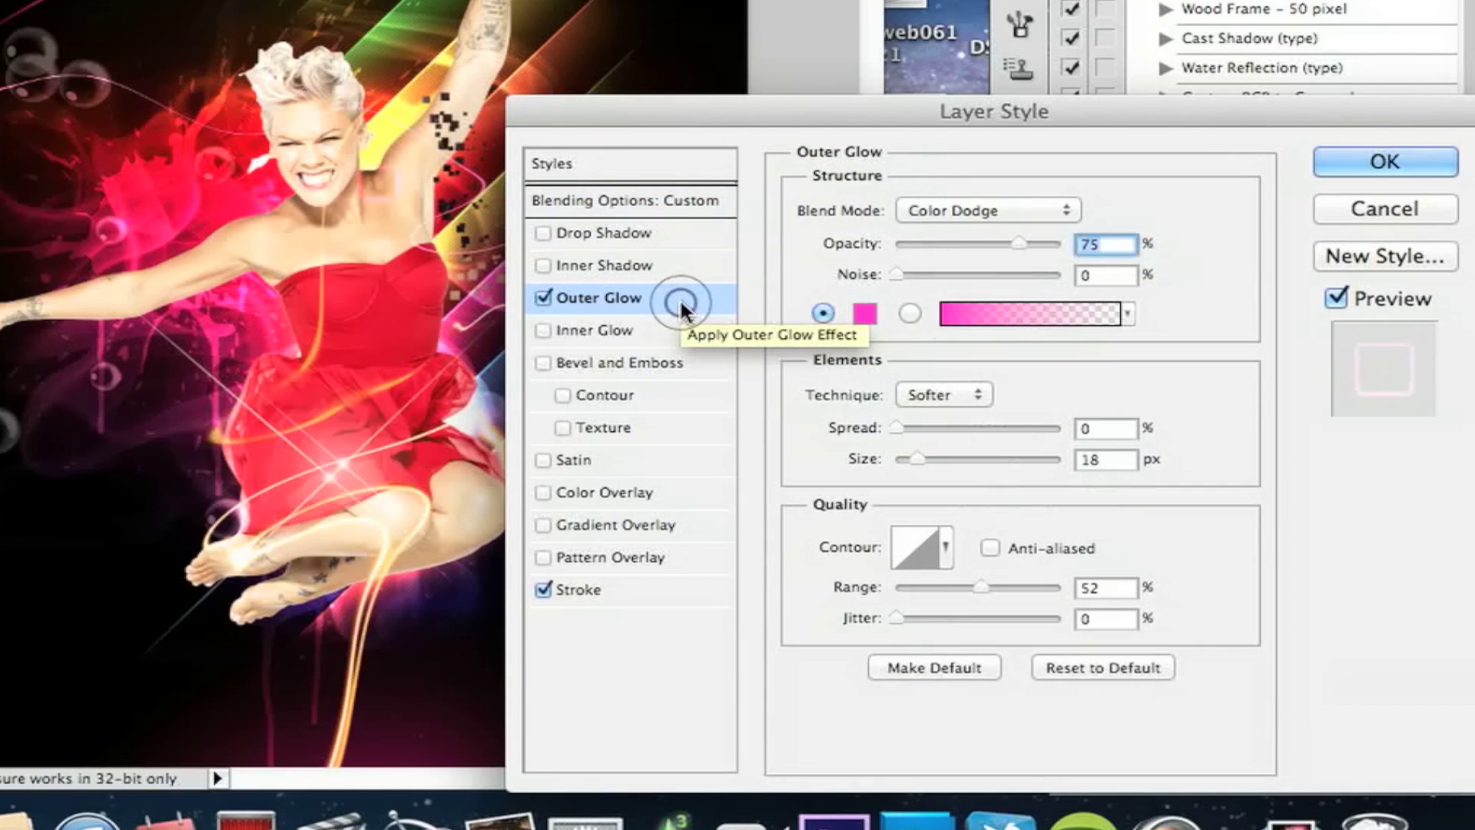
{"action": "left_click", "coordinate": [860, 315]}
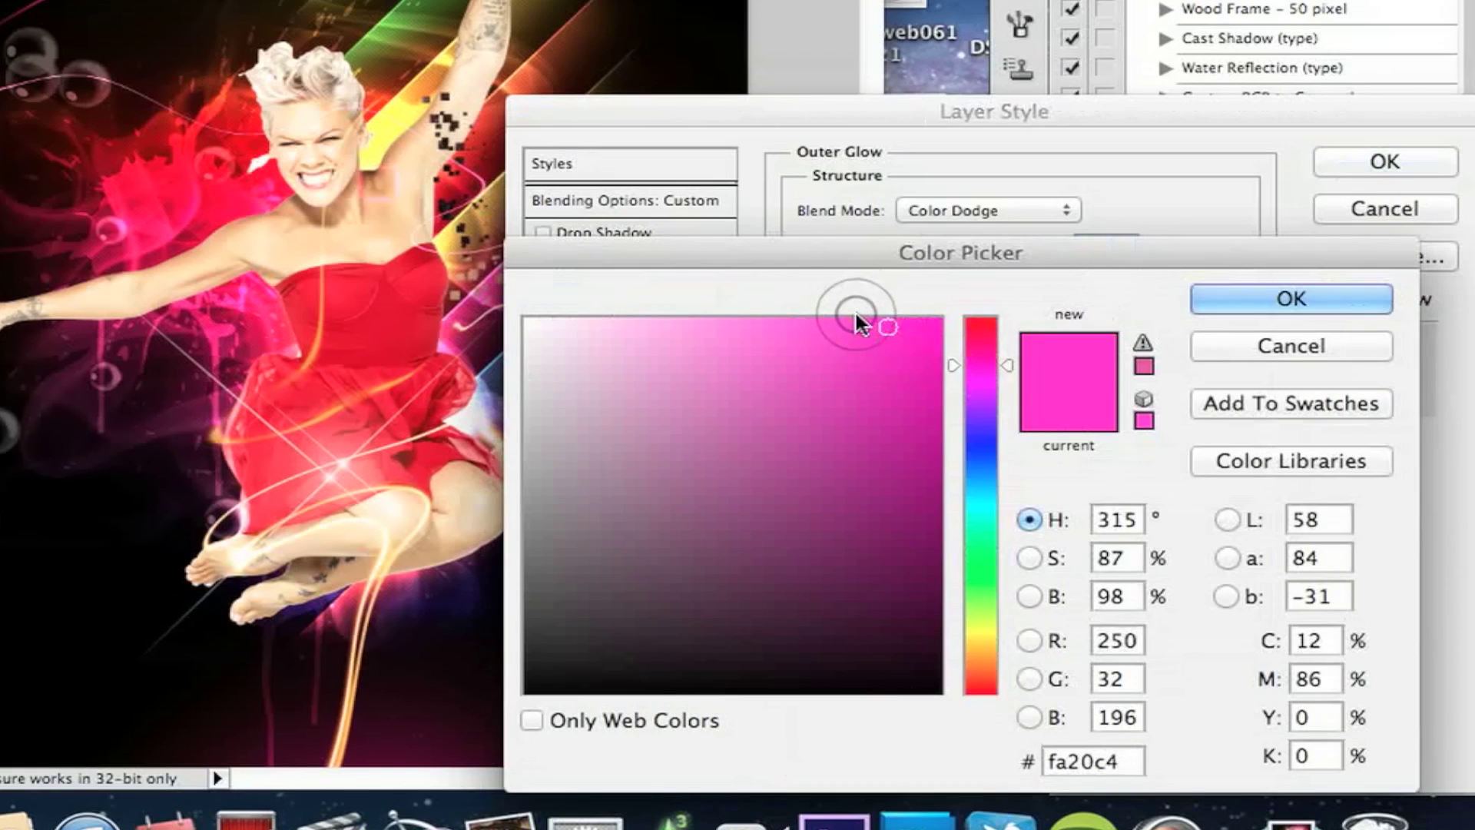
{"action": "double_click", "coordinate": [1132, 756]}
{"action": "left_click", "coordinate": [1126, 759]}
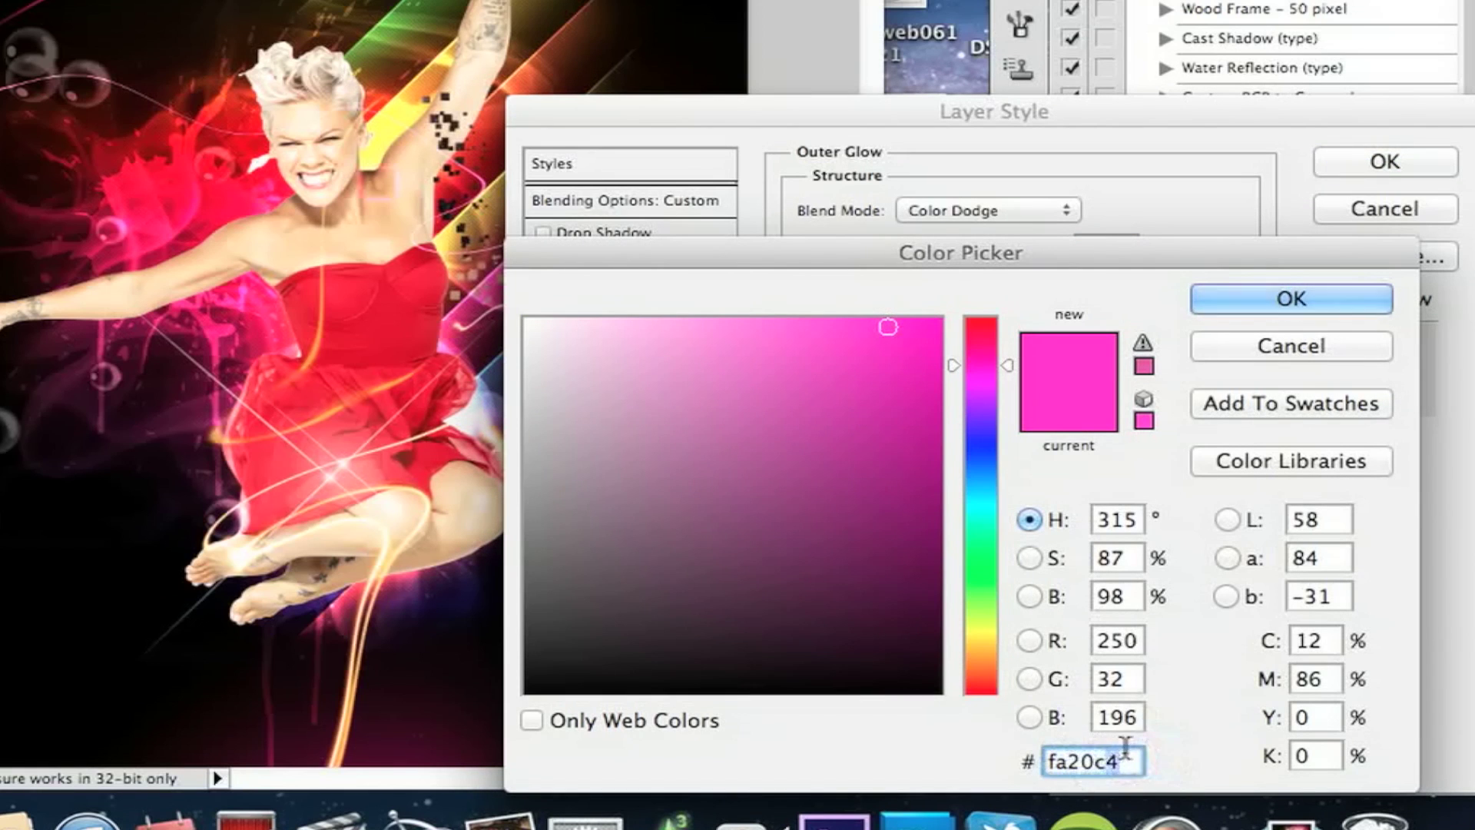
{"action": "left_click", "coordinate": [1356, 302]}
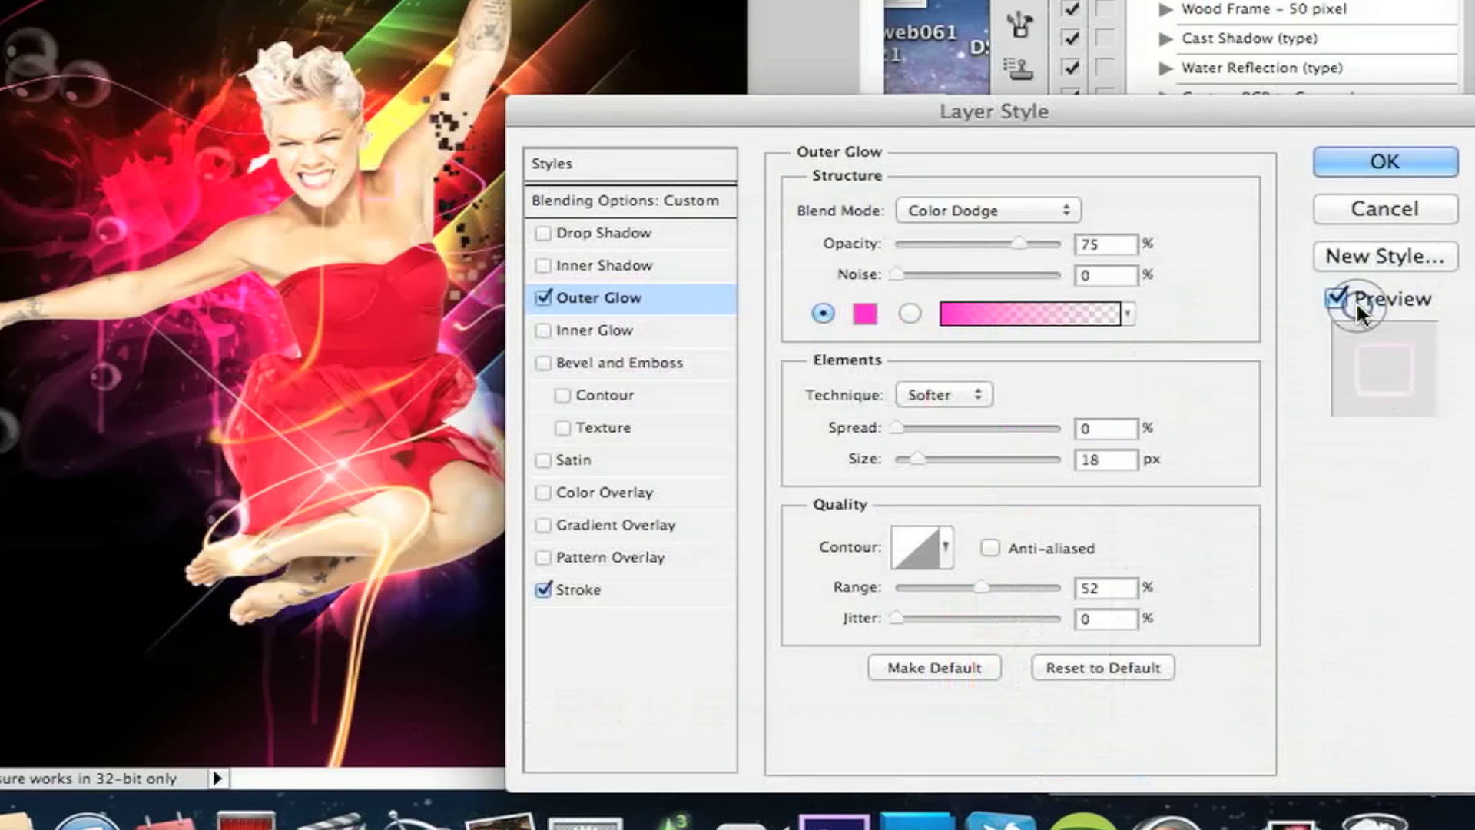
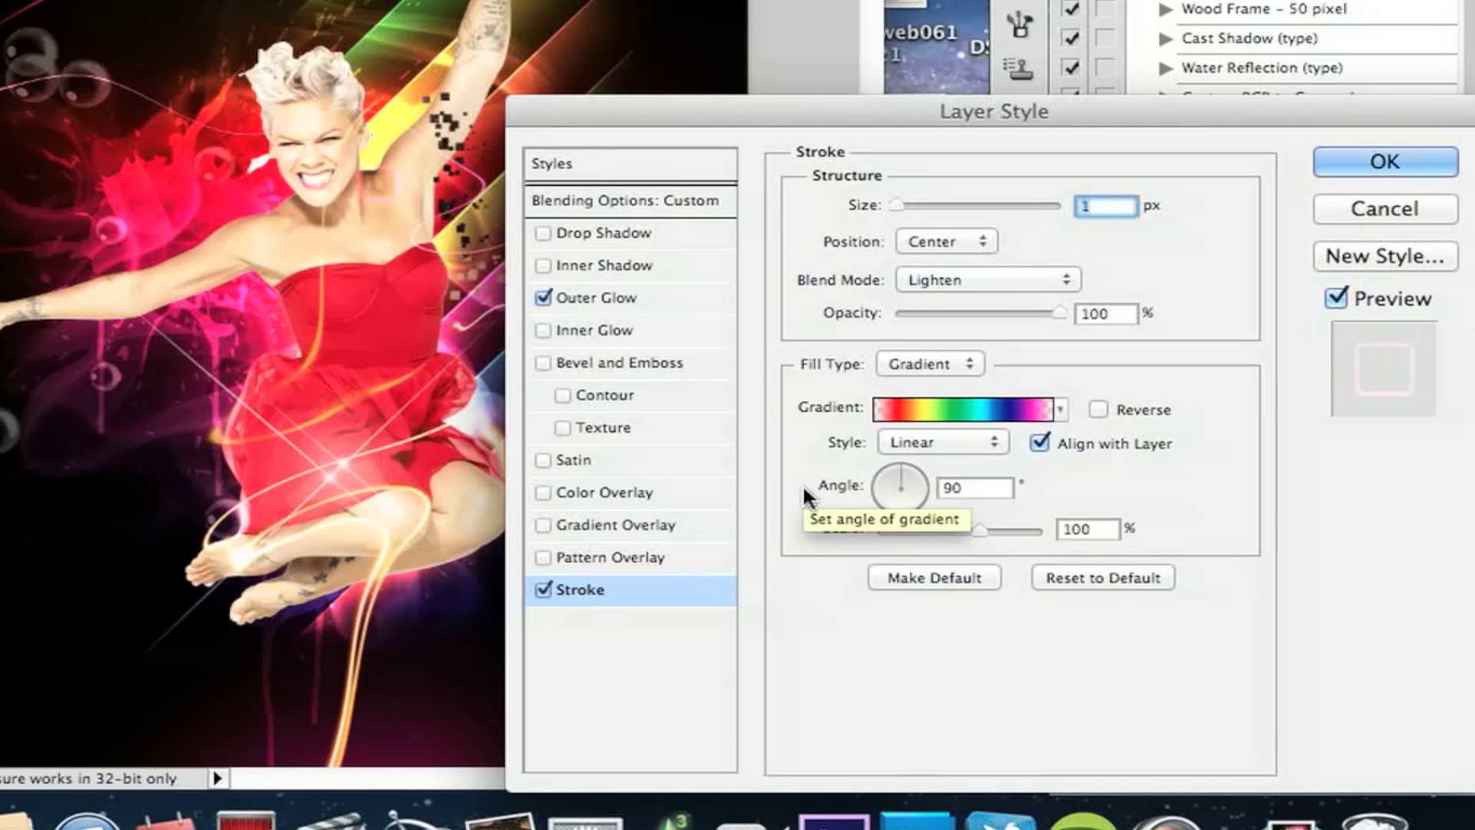
Inspect the gradient used by the color squares layer's Stroke effect, and close its layer style
{"action": "left_click", "coordinate": [1014, 409]}
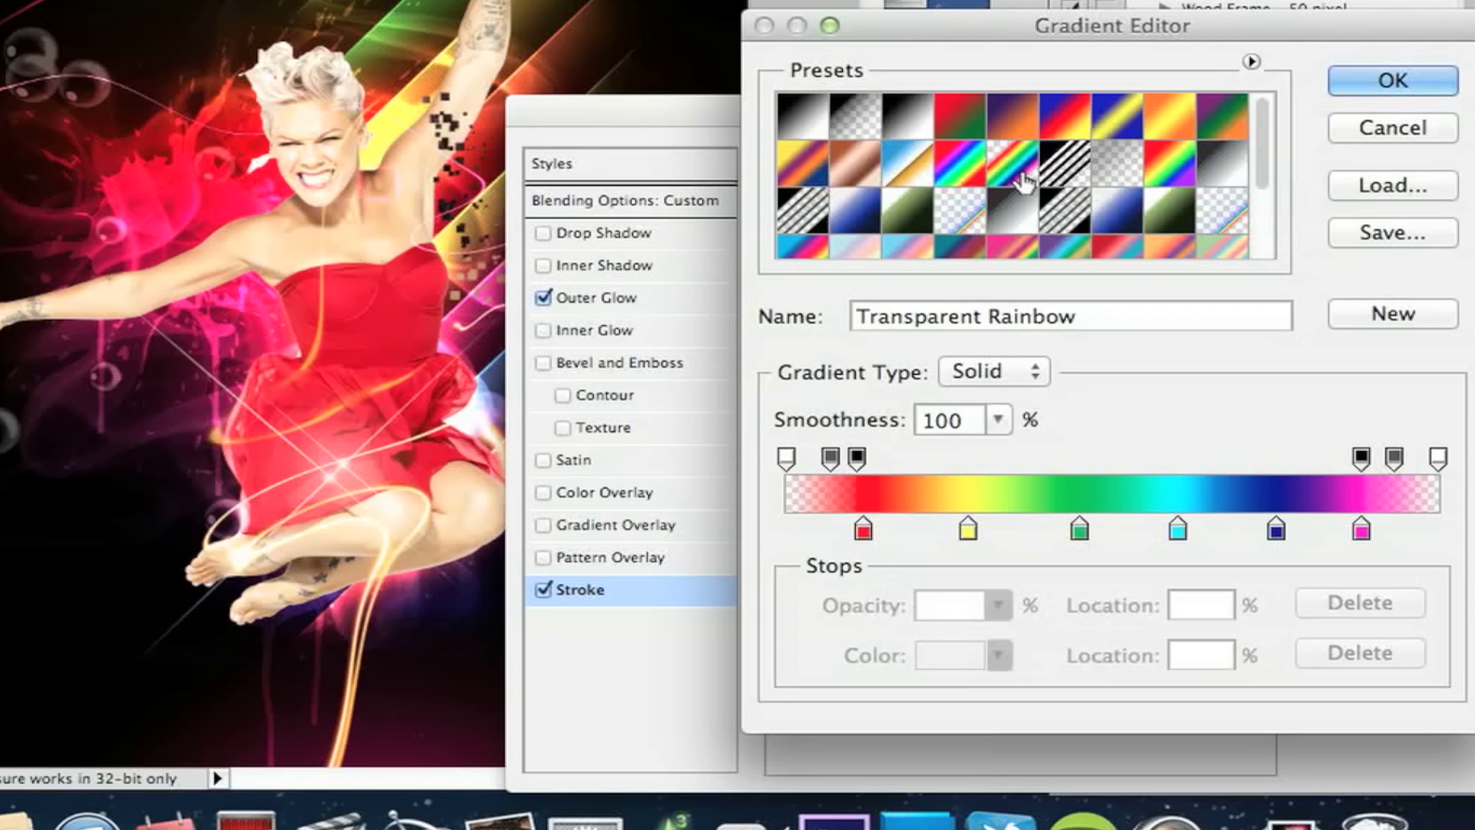
{"action": "left_click", "coordinate": [1374, 90]}
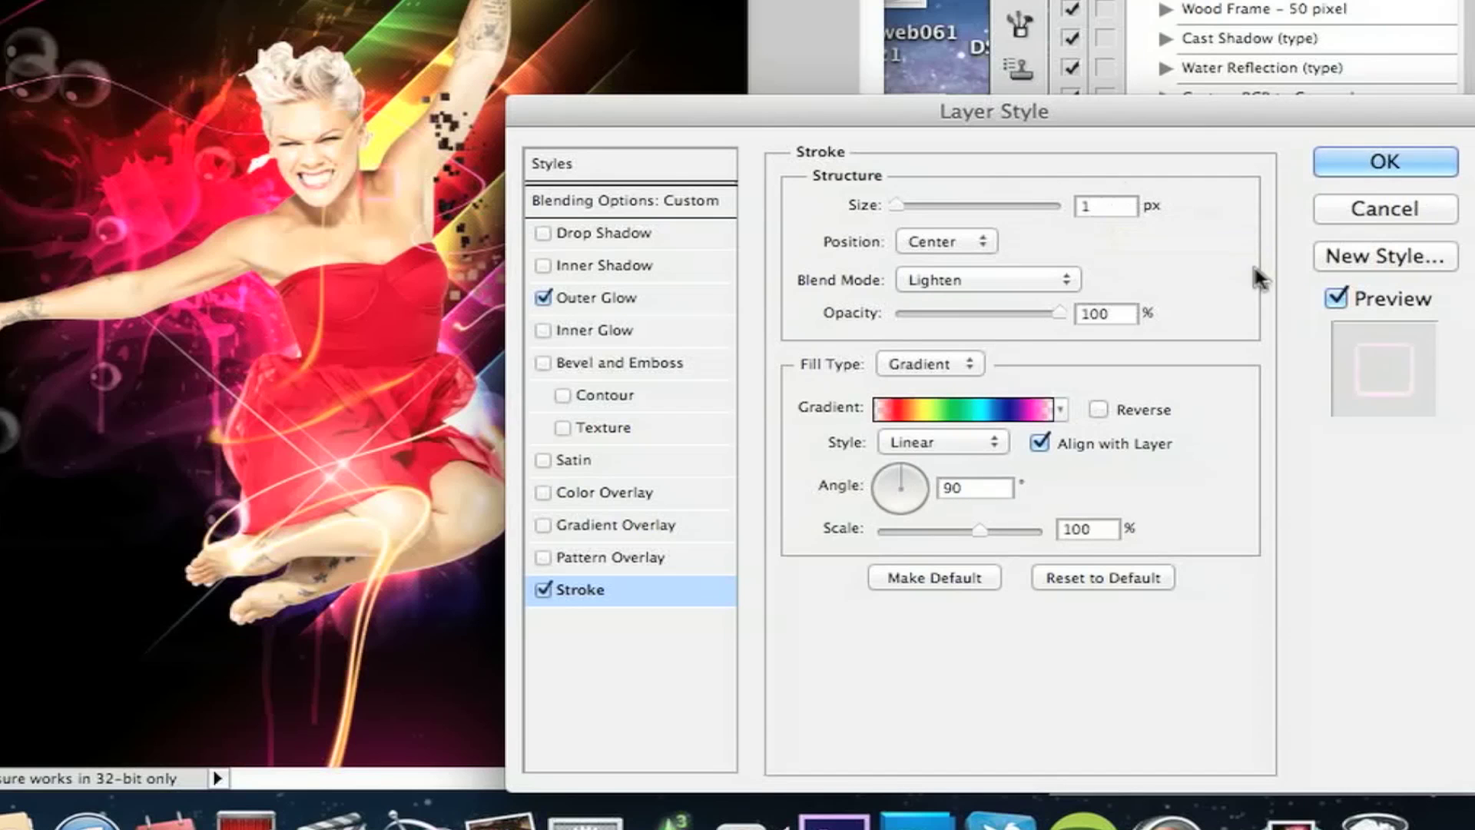
{"action": "left_click", "coordinate": [1358, 163]}
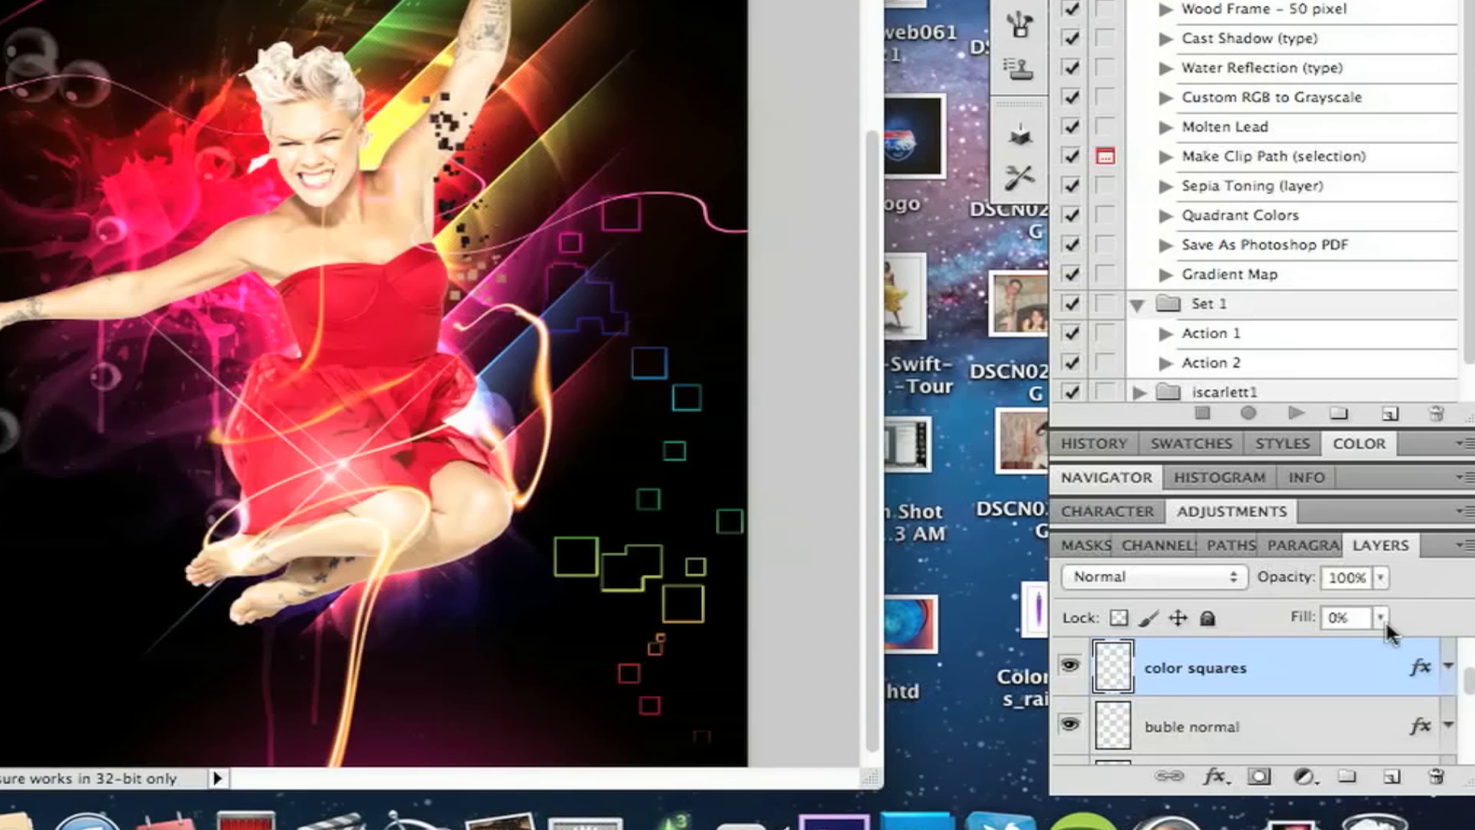
Examine the Inner Glow settings in the layer style of the buble normal layer
{"action": "left_click", "coordinate": [1345, 722]}
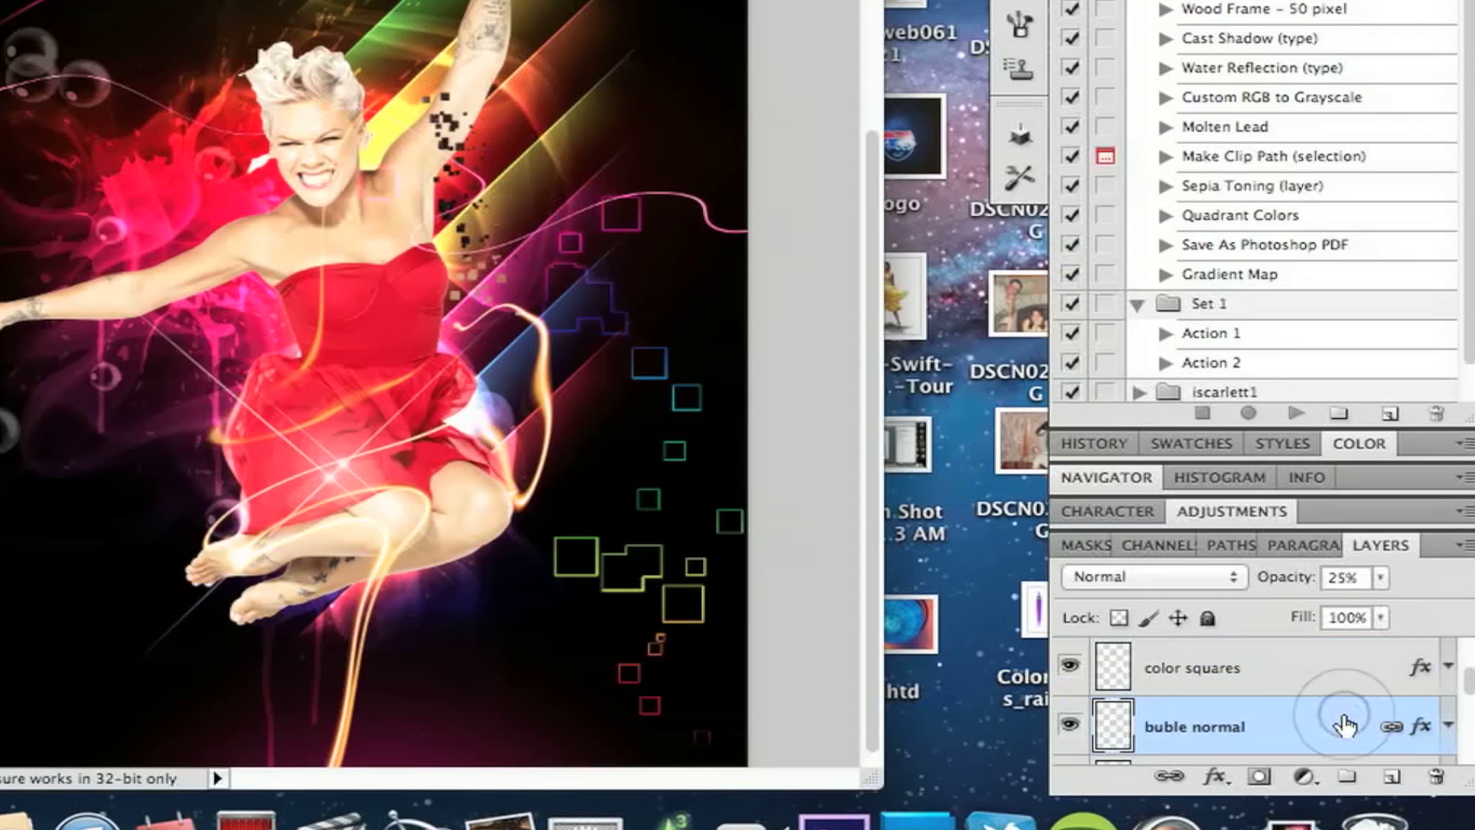
{"action": "double_click", "coordinate": [1344, 724]}
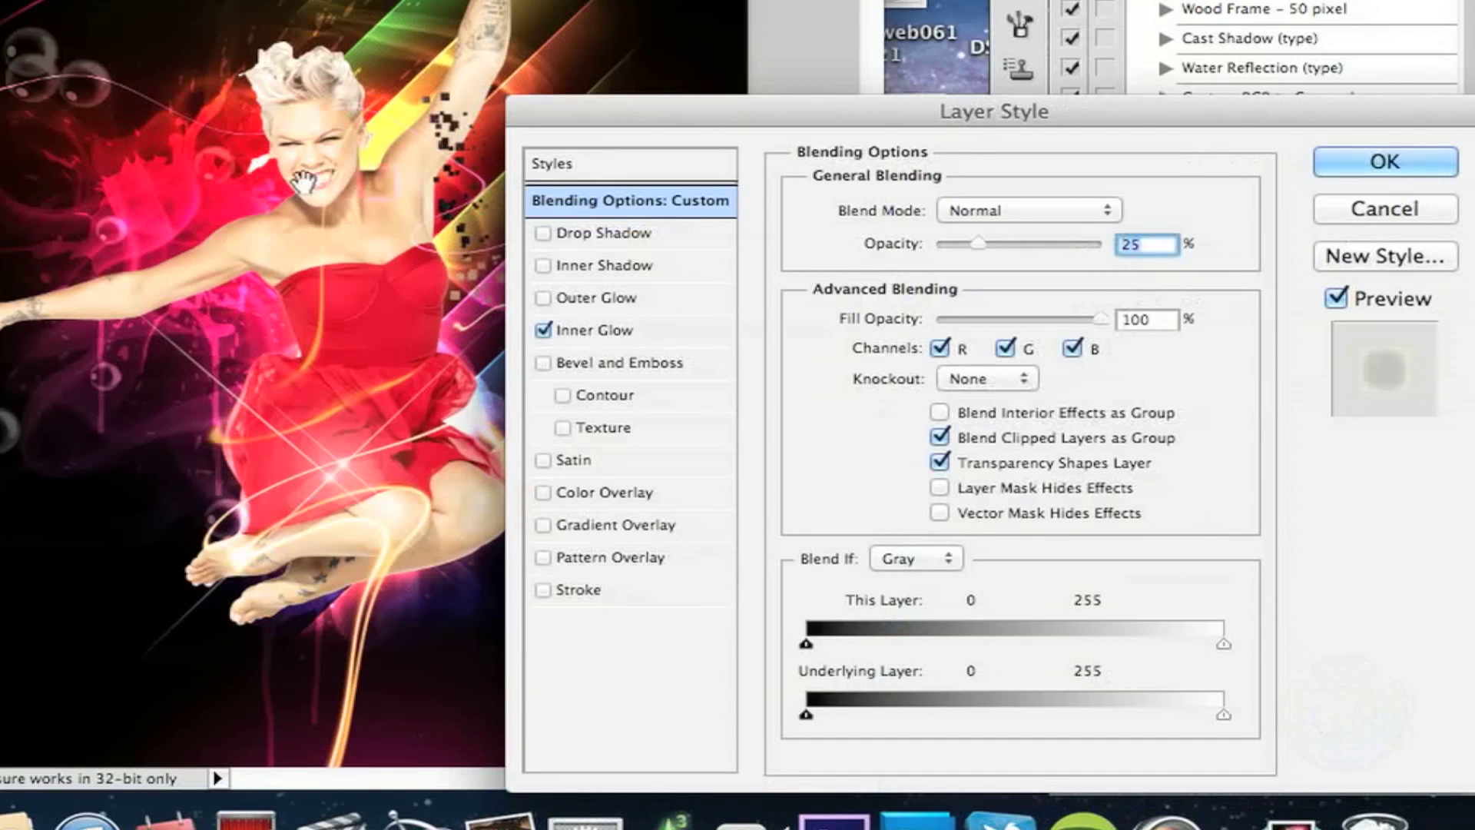
{"action": "left_click", "coordinate": [560, 328]}
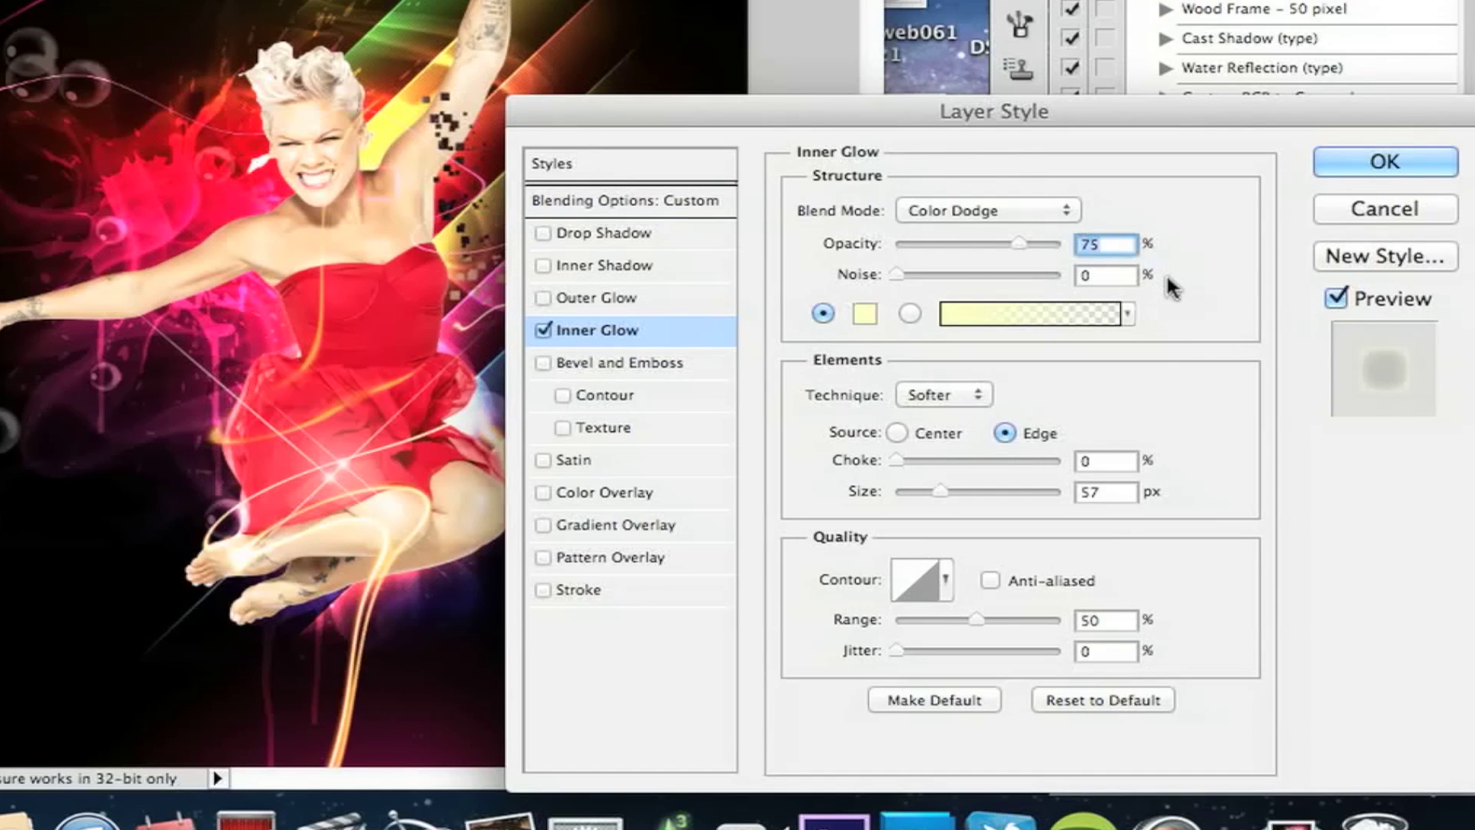
{"action": "left_click", "coordinate": [1350, 162]}
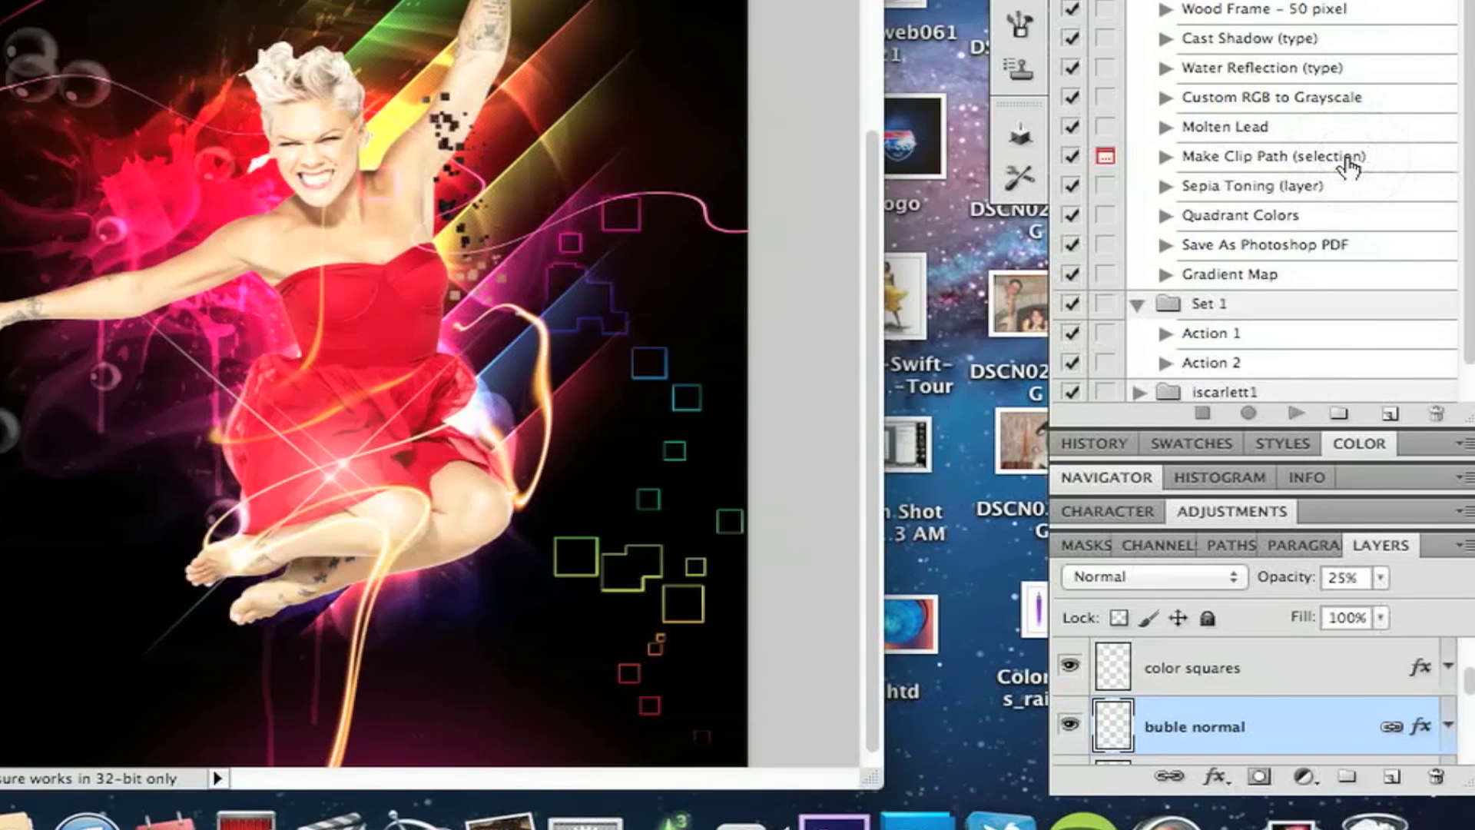
Make Layer 15 above color squares visible and select it
{"action": "scroll", "coordinate": [1277, 691], "scroll_direction": "down", "scroll_amount": 5}
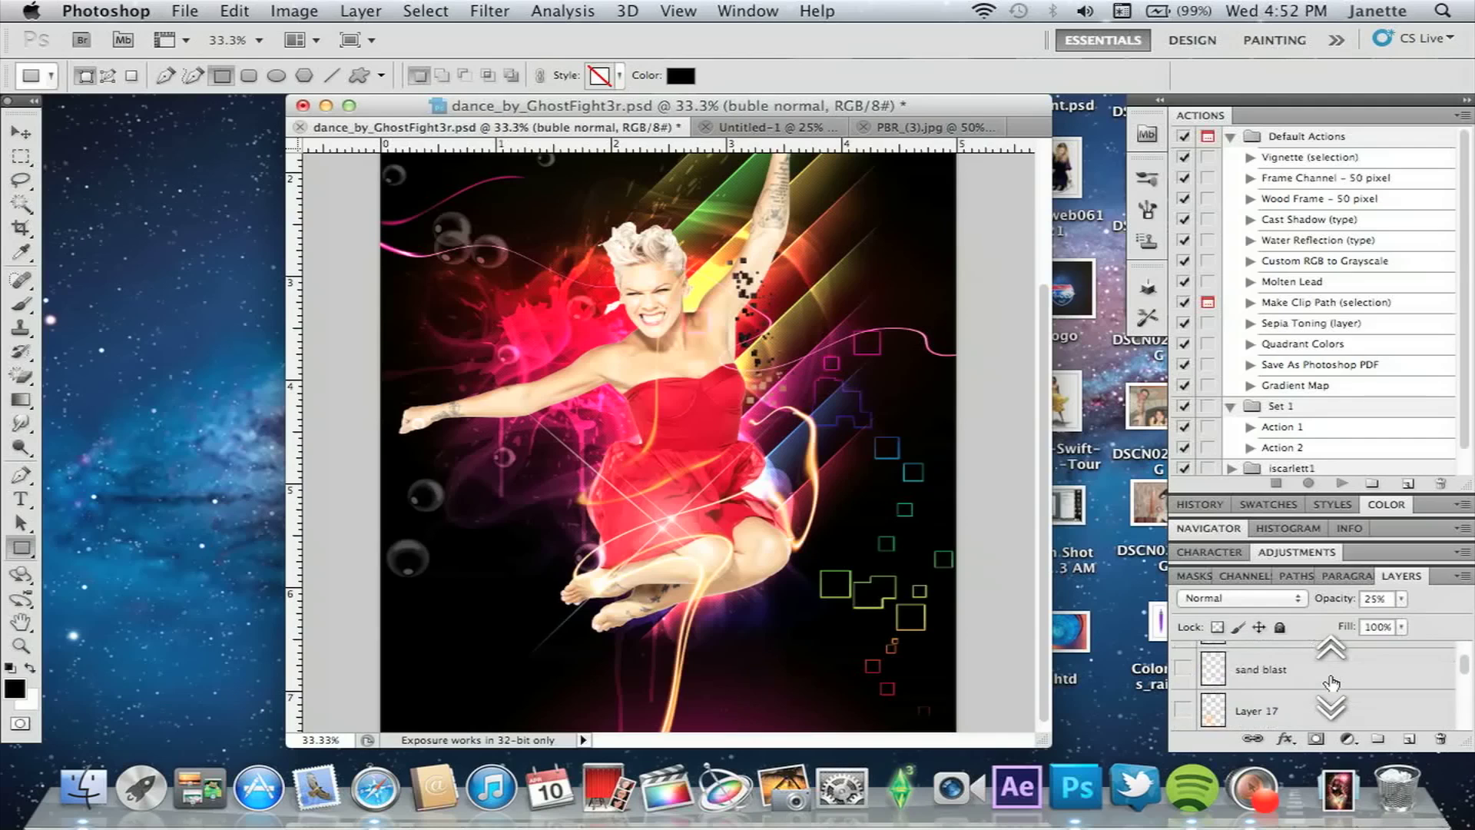
{"action": "scroll", "coordinate": [1331, 683], "scroll_direction": "up", "scroll_amount": 5}
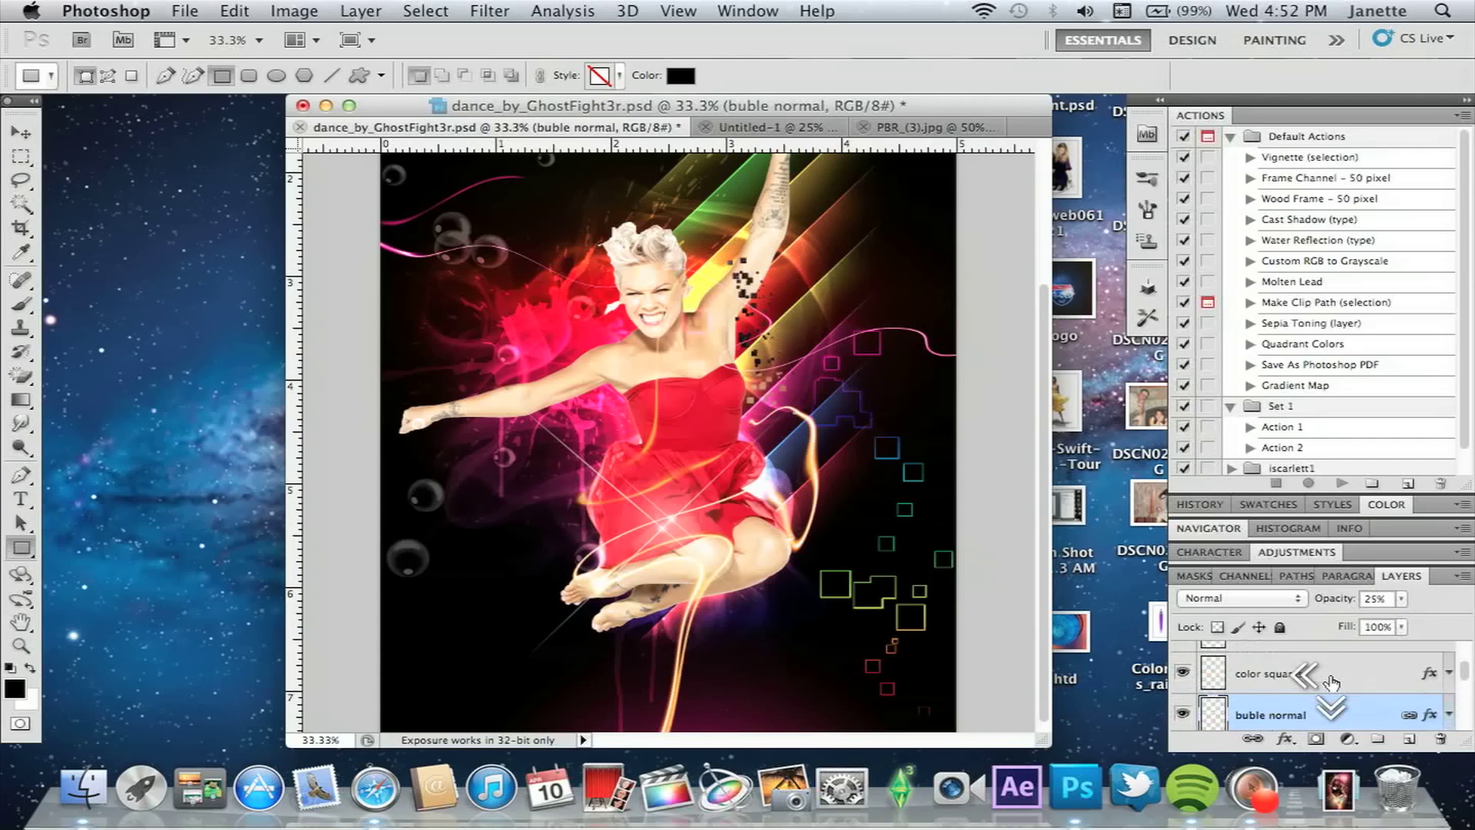
{"action": "scroll", "coordinate": [1331, 682], "scroll_direction": "up", "scroll_amount": 1}
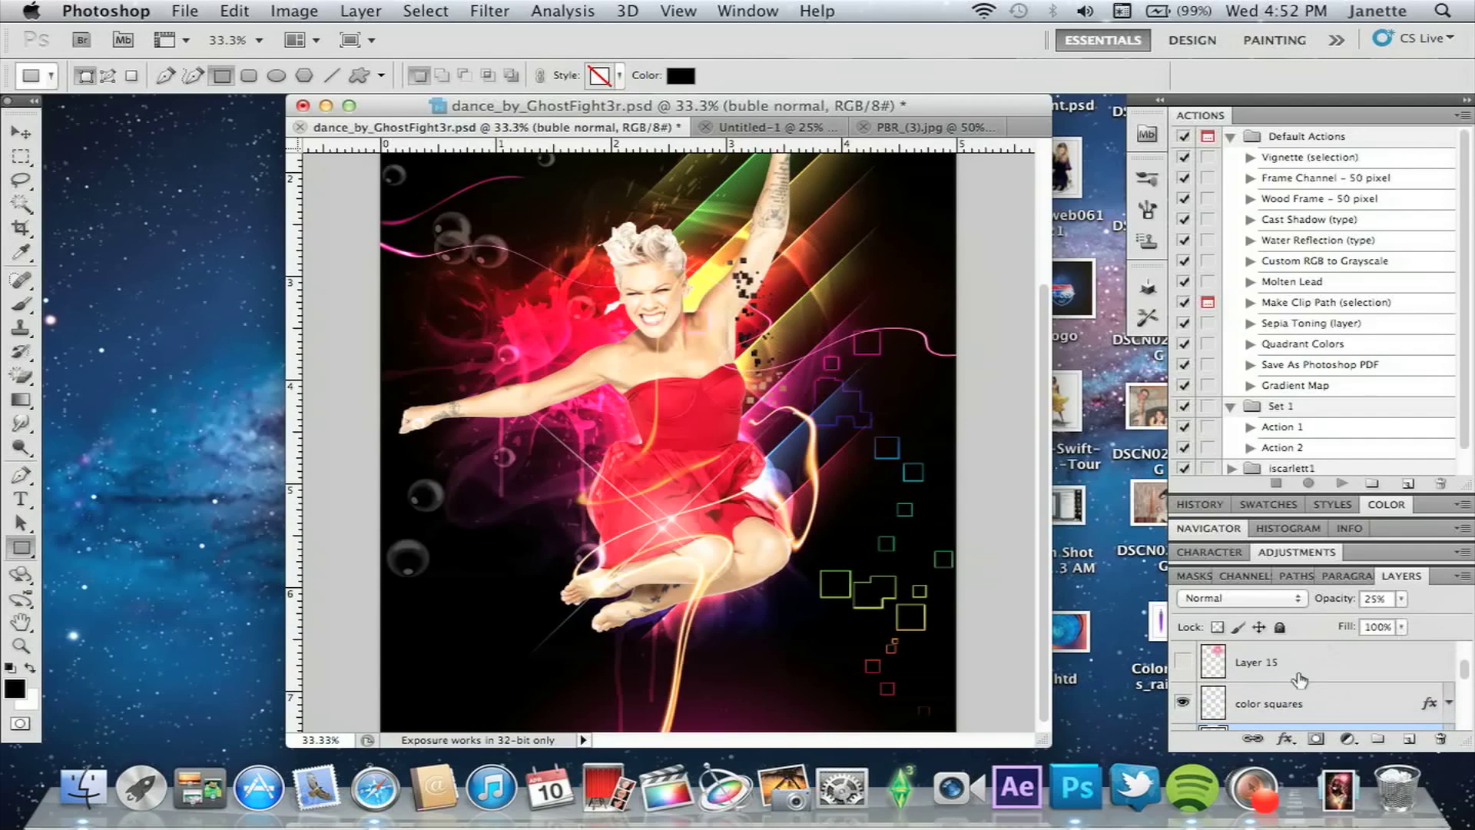
{"action": "left_click", "coordinate": [1183, 664]}
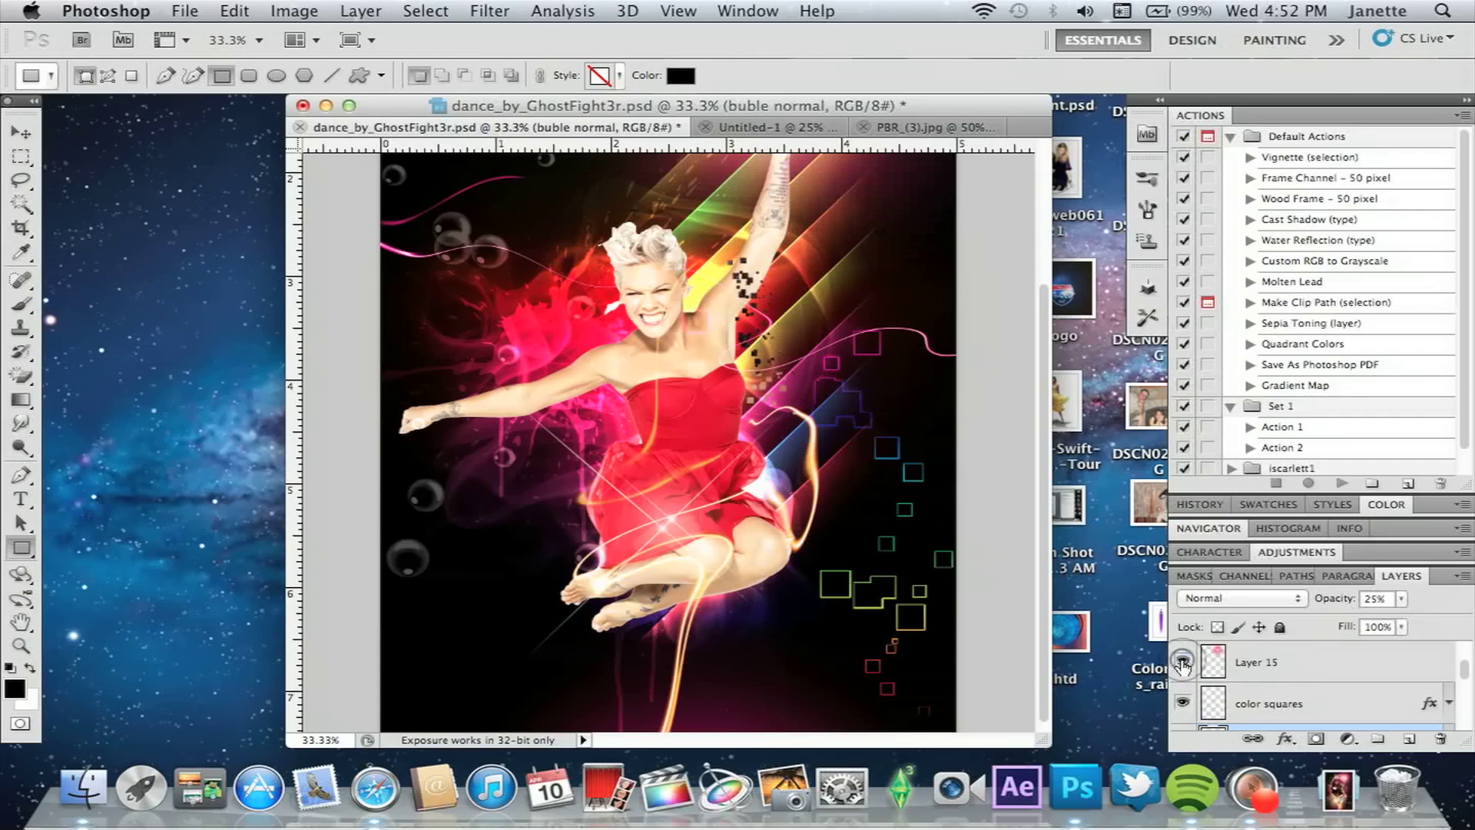
{"action": "left_click", "coordinate": [1248, 662]}
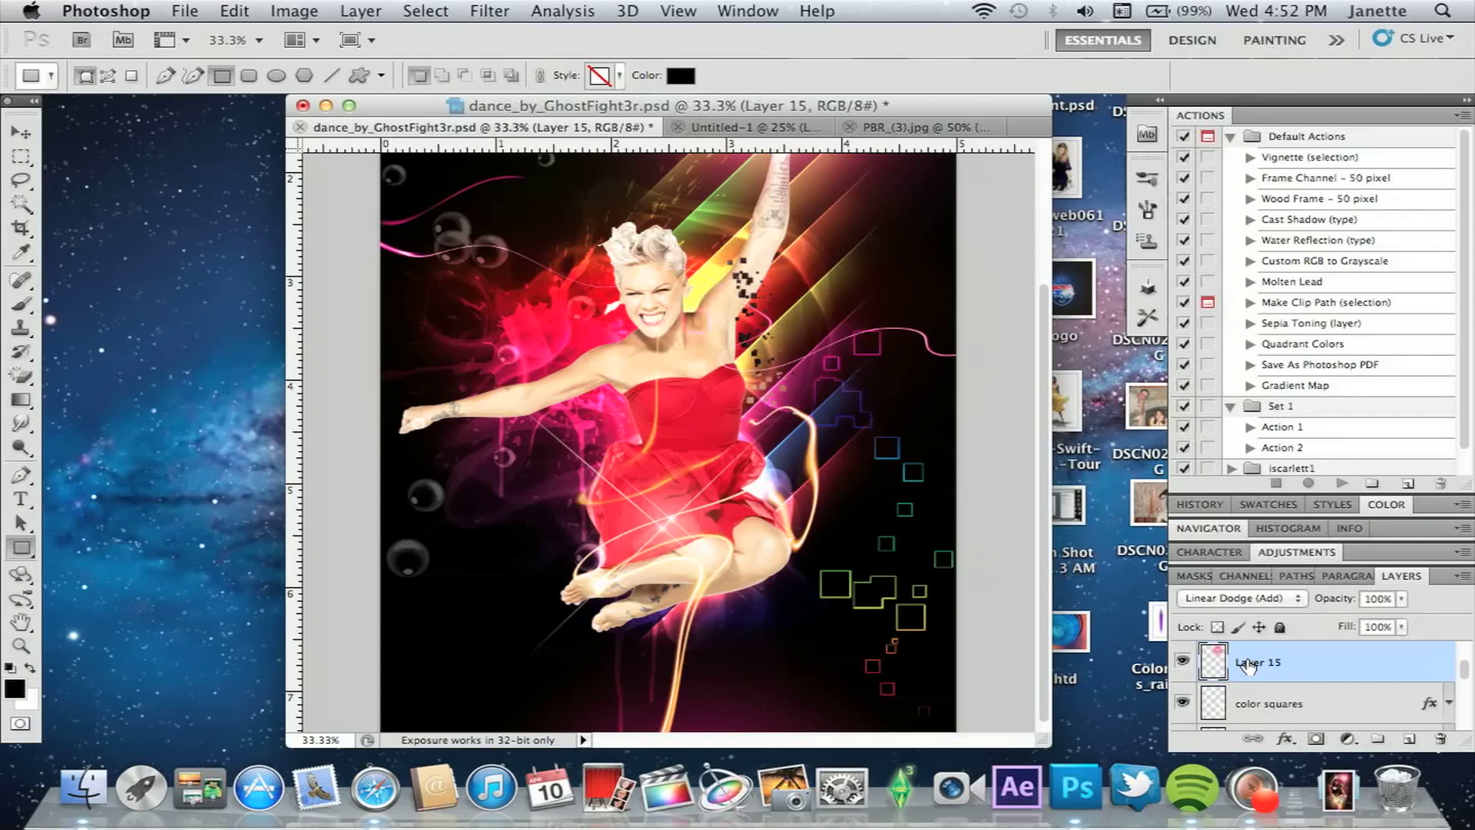
Switch Layer 15's blend mode to Normal for comparison and set it back to Linear Dodge (Add)
{"action": "left_click", "coordinate": [1264, 604]}
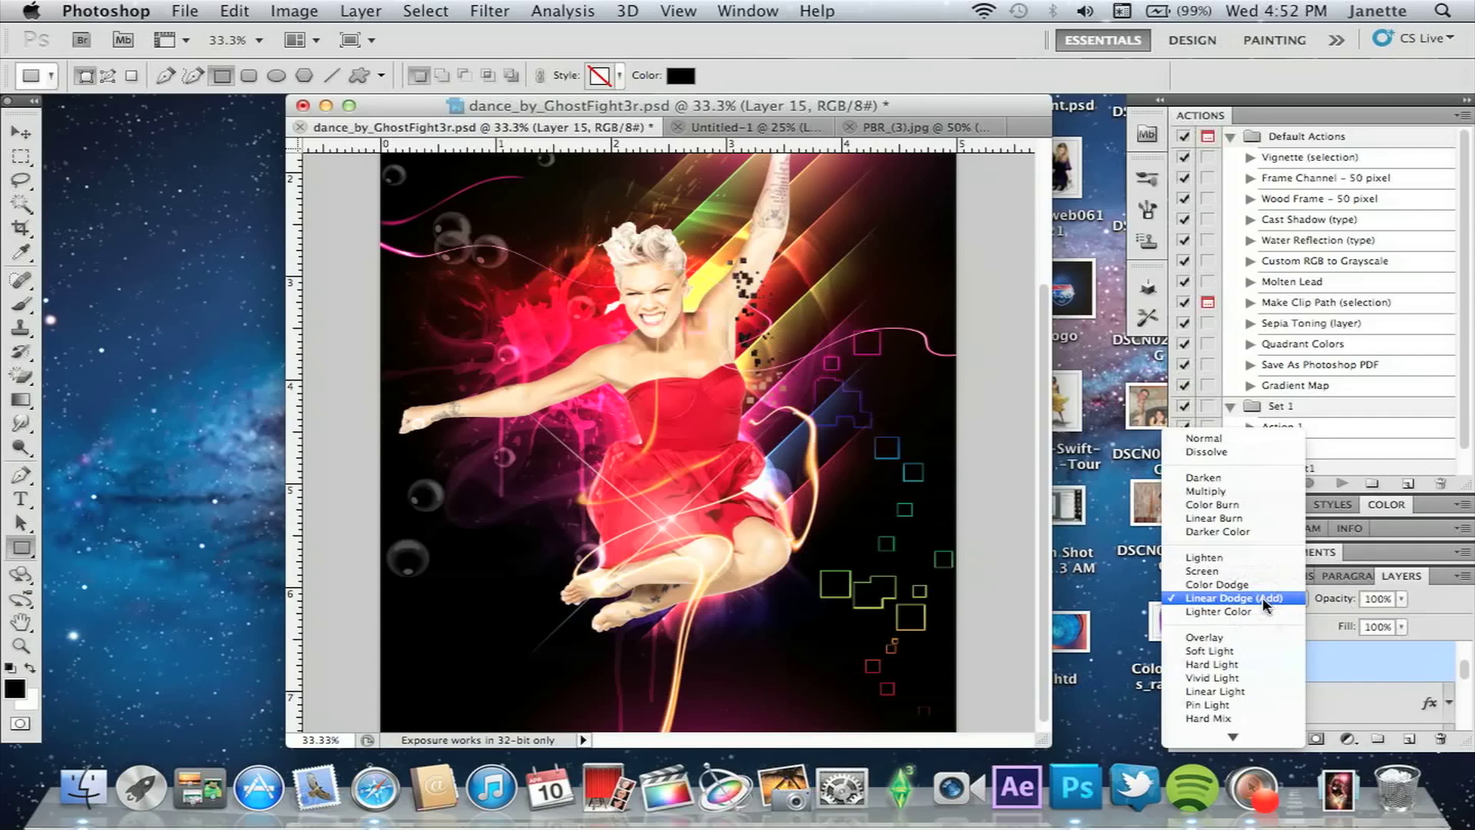
{"action": "left_click", "coordinate": [1249, 440]}
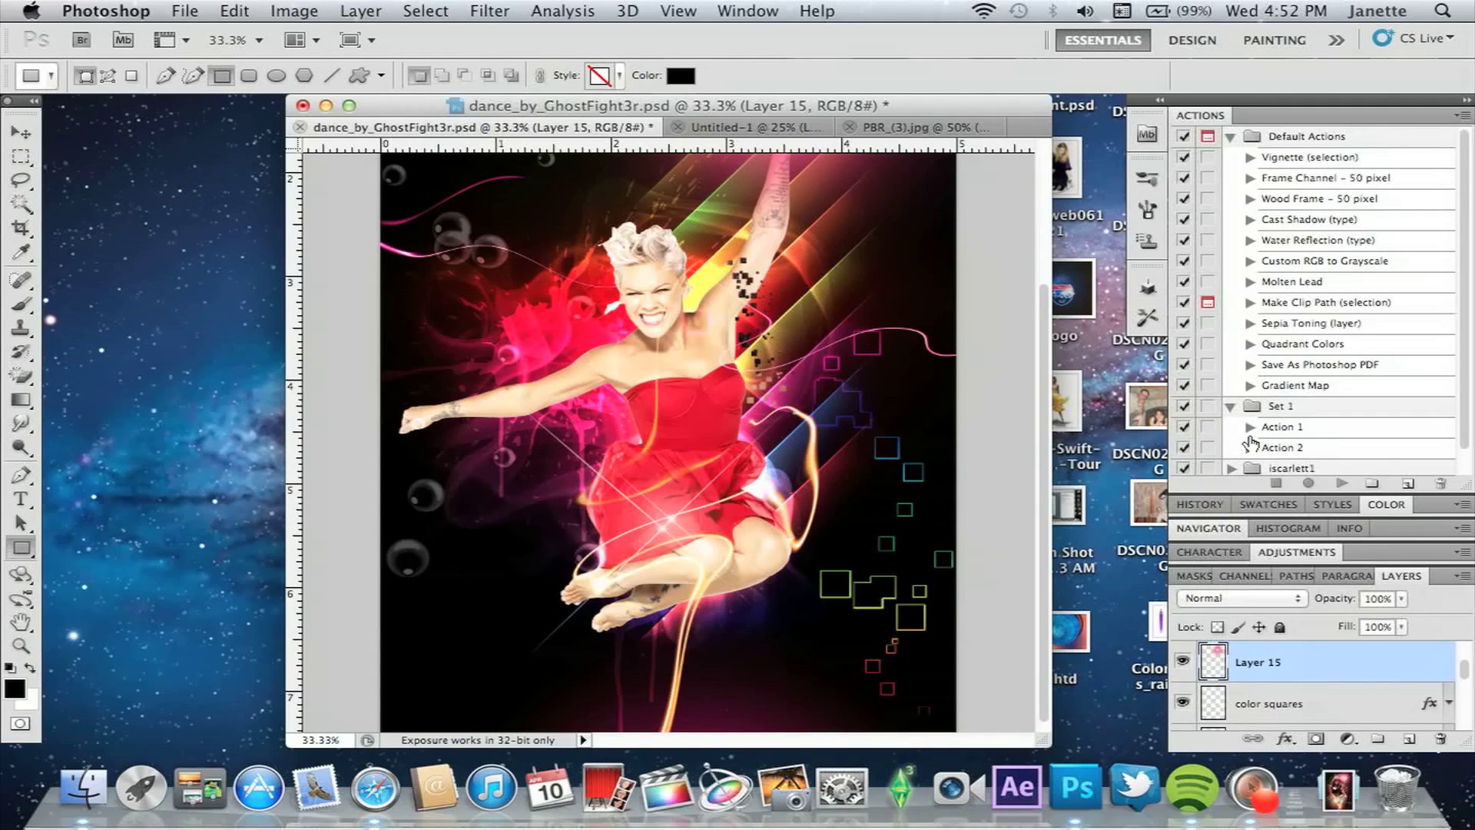
{"action": "left_click", "coordinate": [1252, 600]}
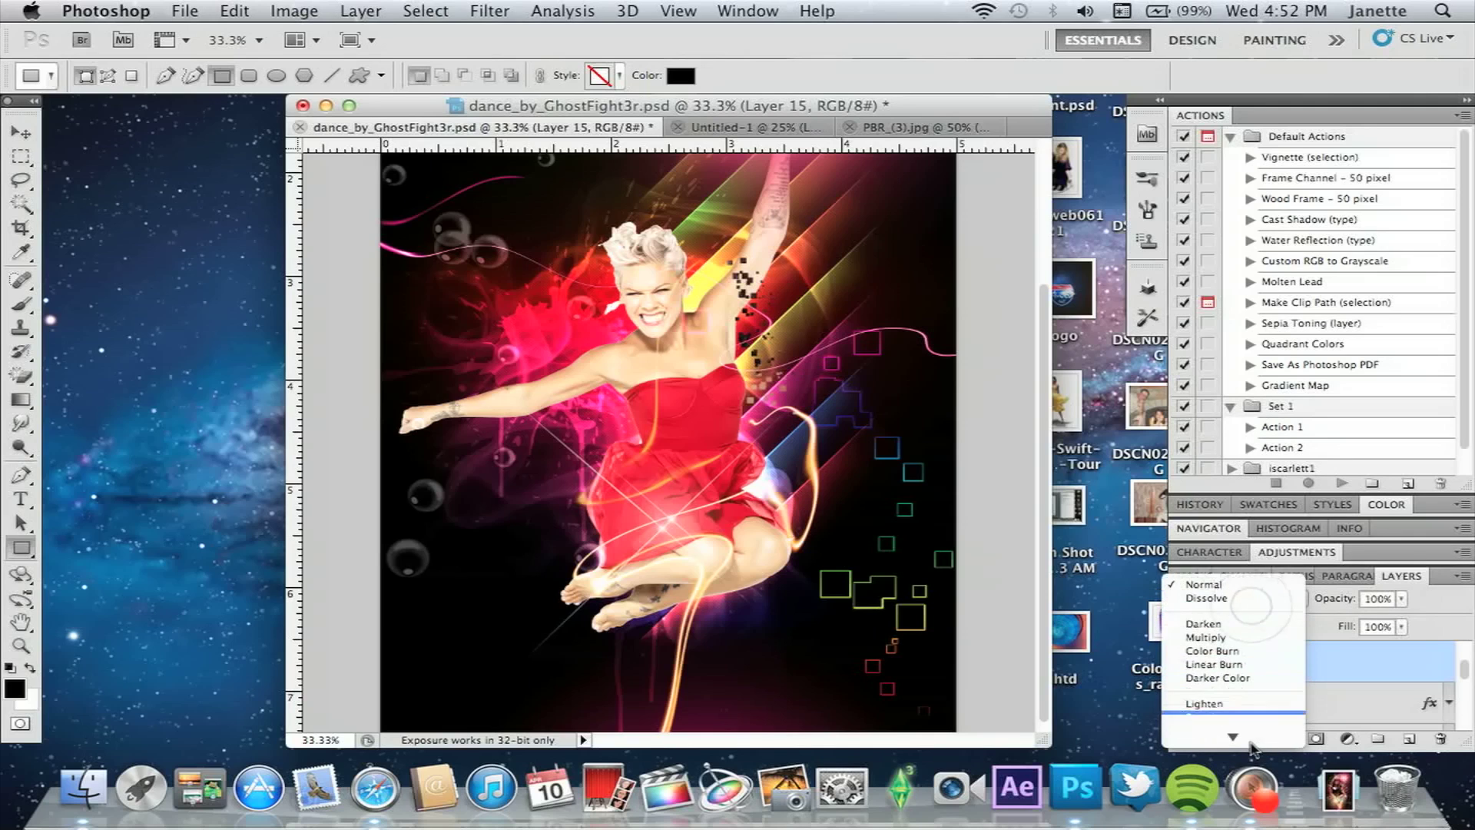
{"action": "mouse_move", "coordinate": [1251, 744]}
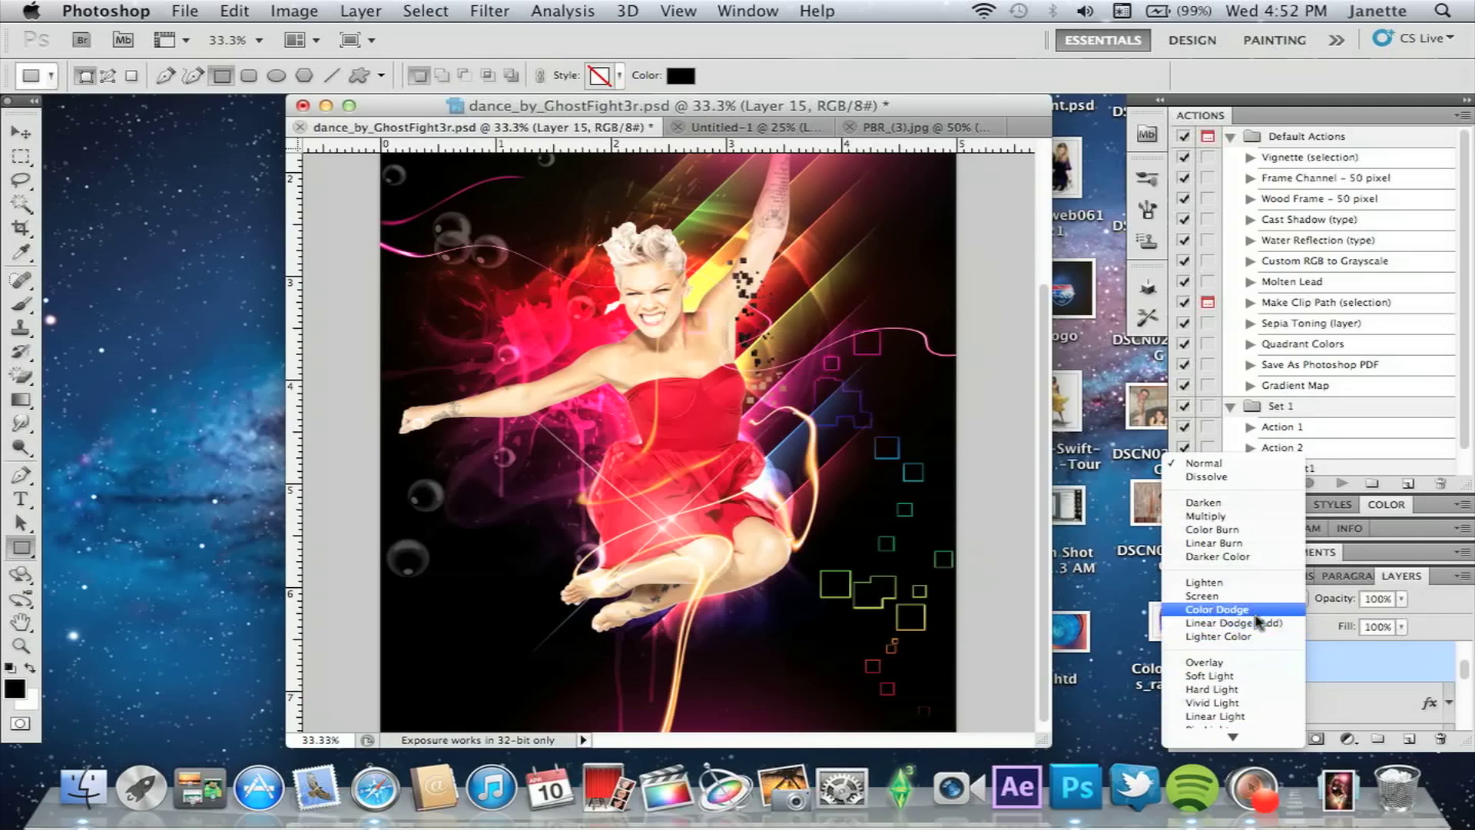
{"action": "left_click", "coordinate": [1260, 623]}
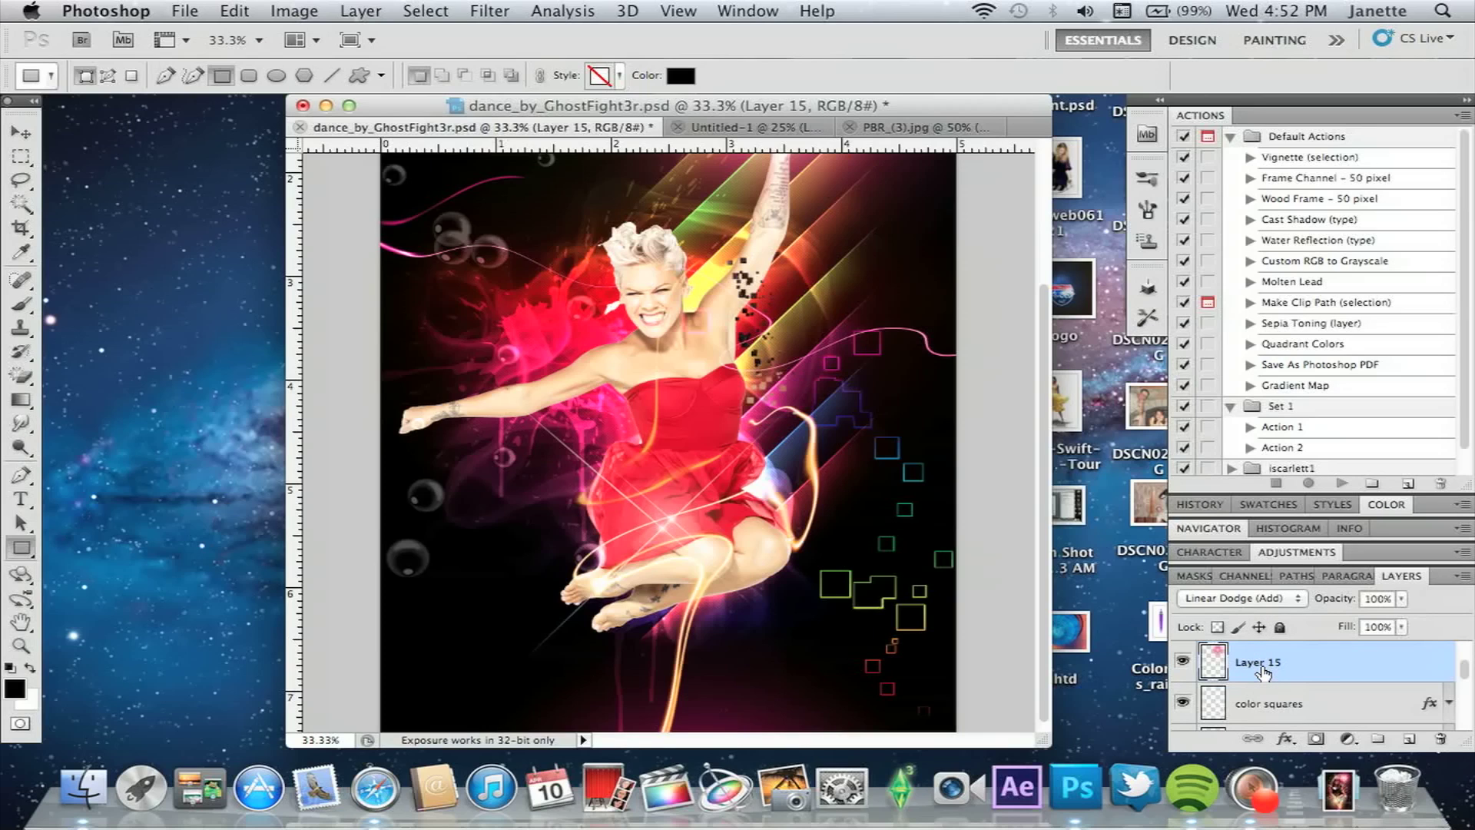
Make Layer 17 and the sand blast layer above Layer 15 visible
{"action": "left_click_drag", "start_coordinate": [1262, 673], "coordinate": [1262, 665]}
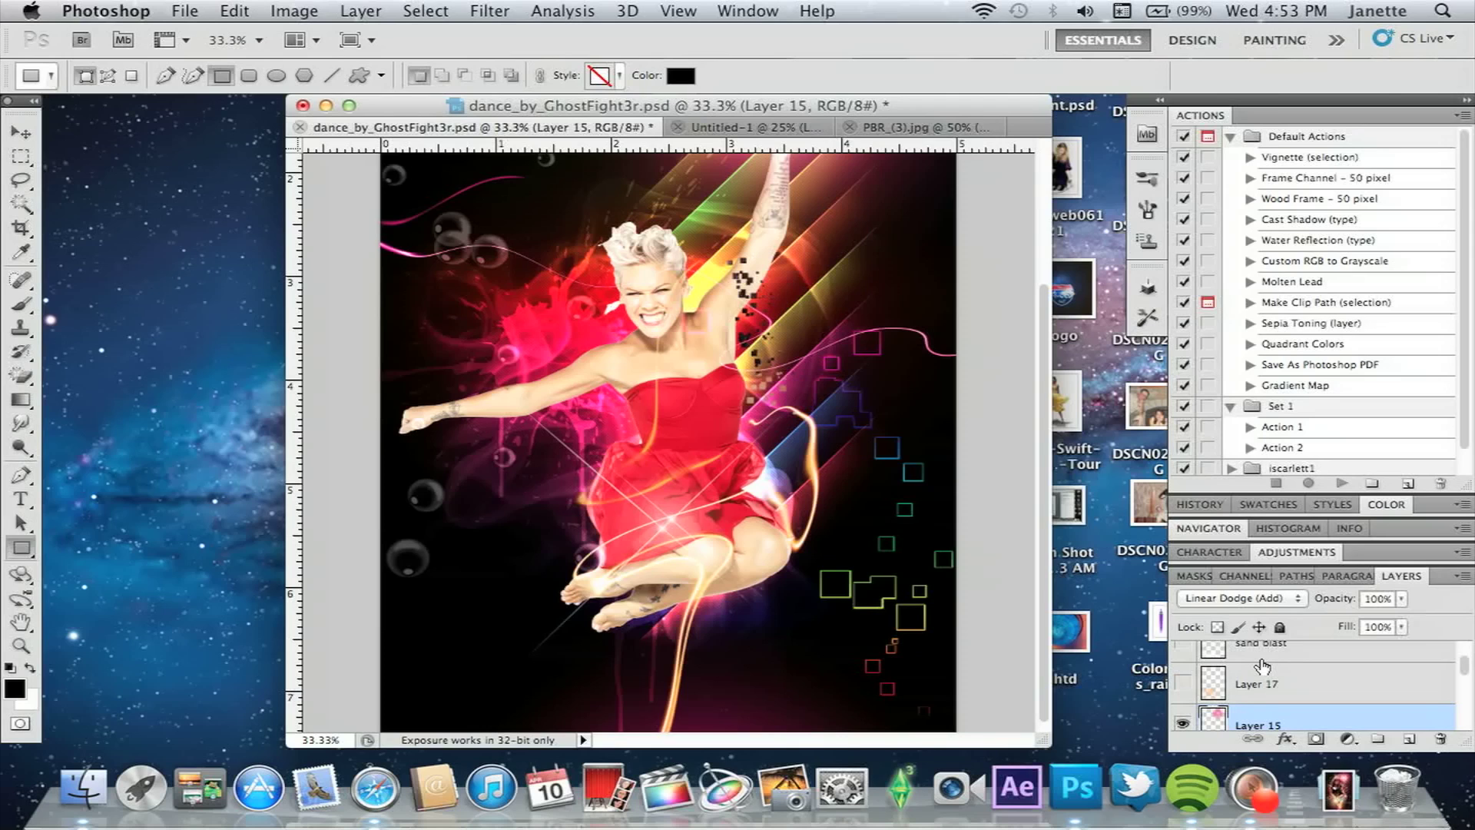
{"action": "left_click", "coordinate": [1183, 684]}
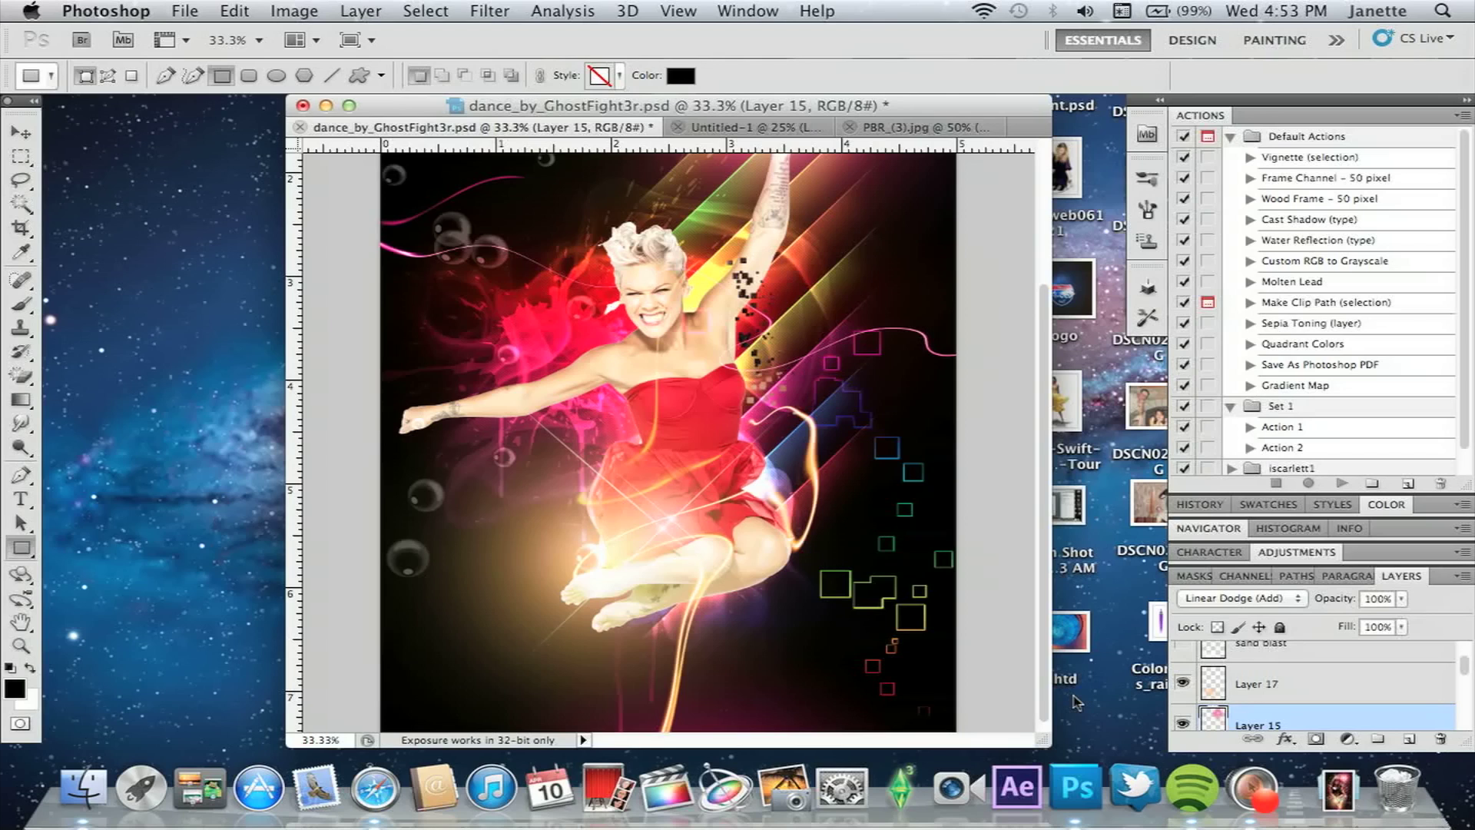
{"action": "left_click_drag", "start_coordinate": [1216, 678], "coordinate": [1216, 676]}
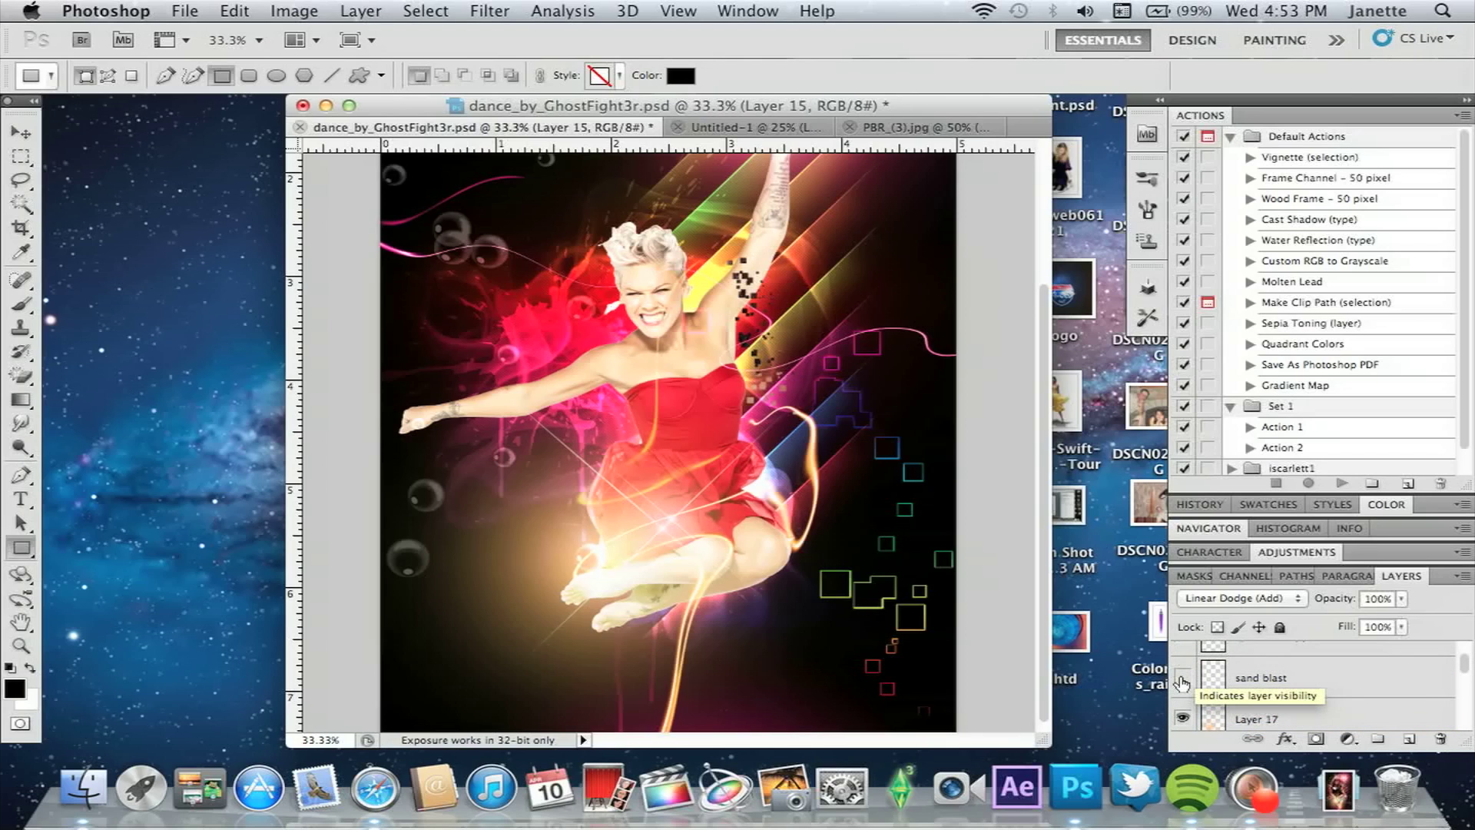
{"action": "left_click", "coordinate": [1181, 680]}
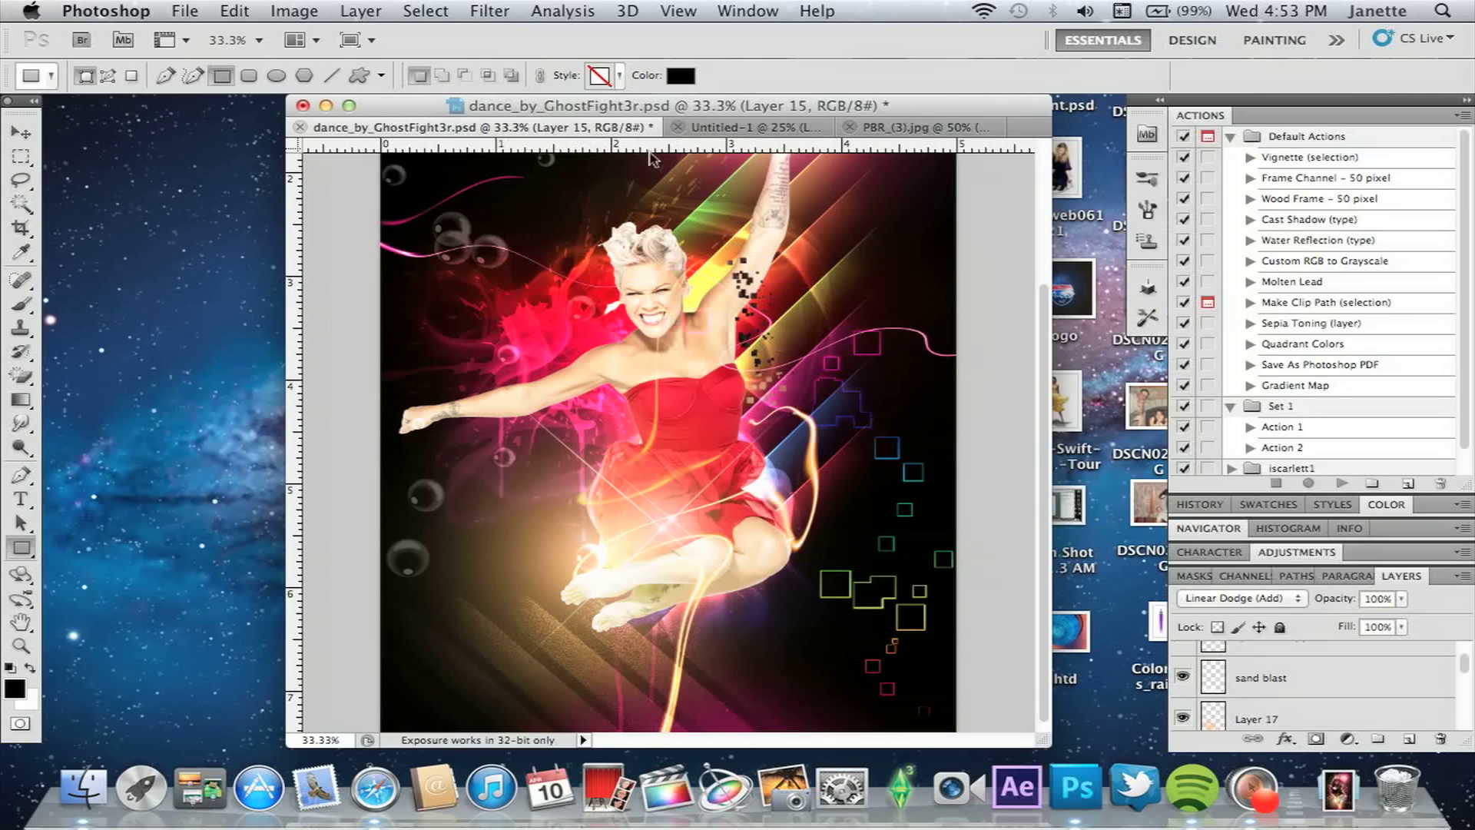
View the coloured stripes in the Untitled-1 document, return to the dance composite and select the sand blast layer
{"action": "left_click", "coordinate": [748, 132]}
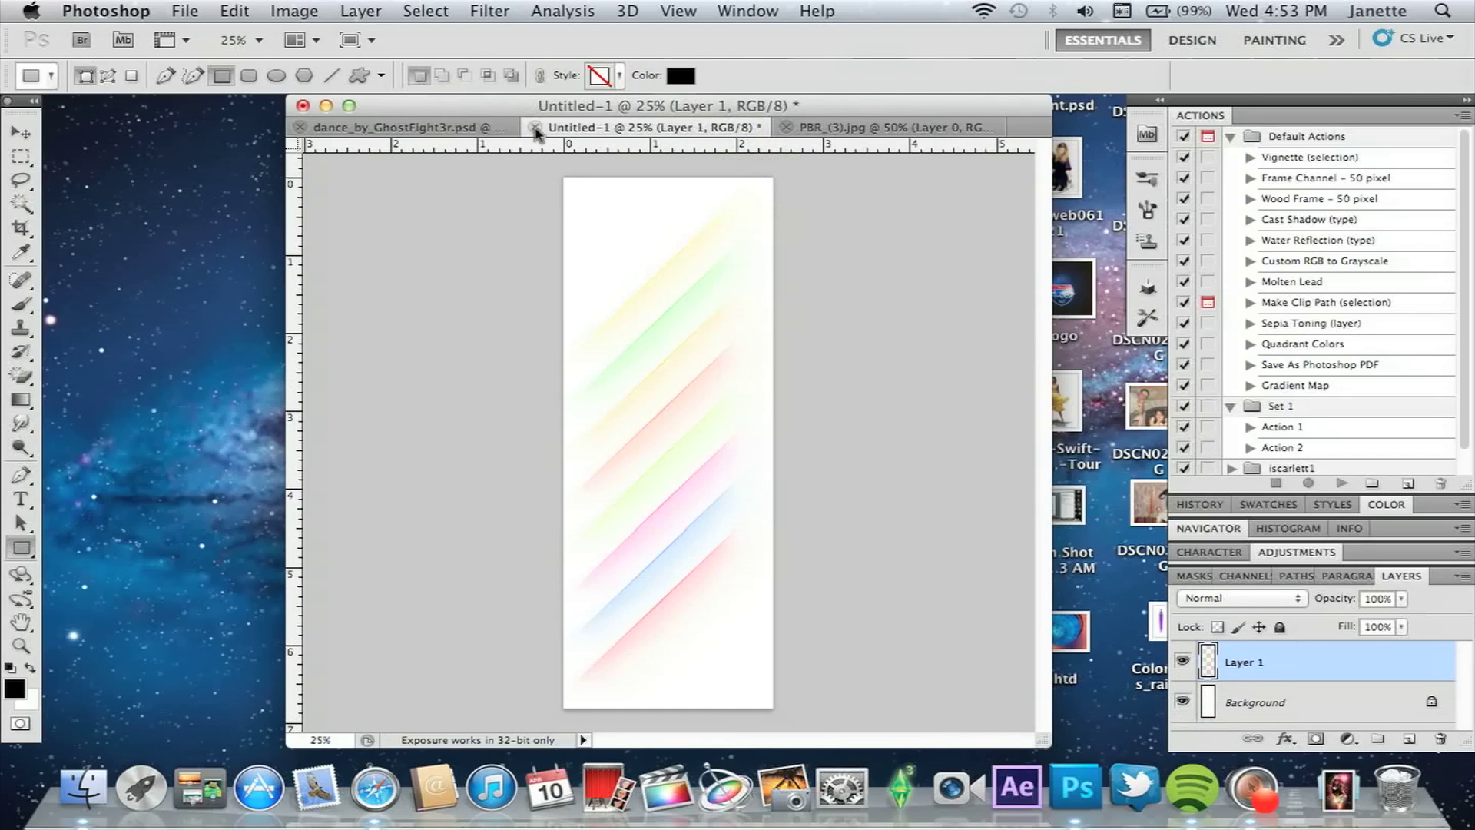
{"action": "left_click", "coordinate": [399, 129]}
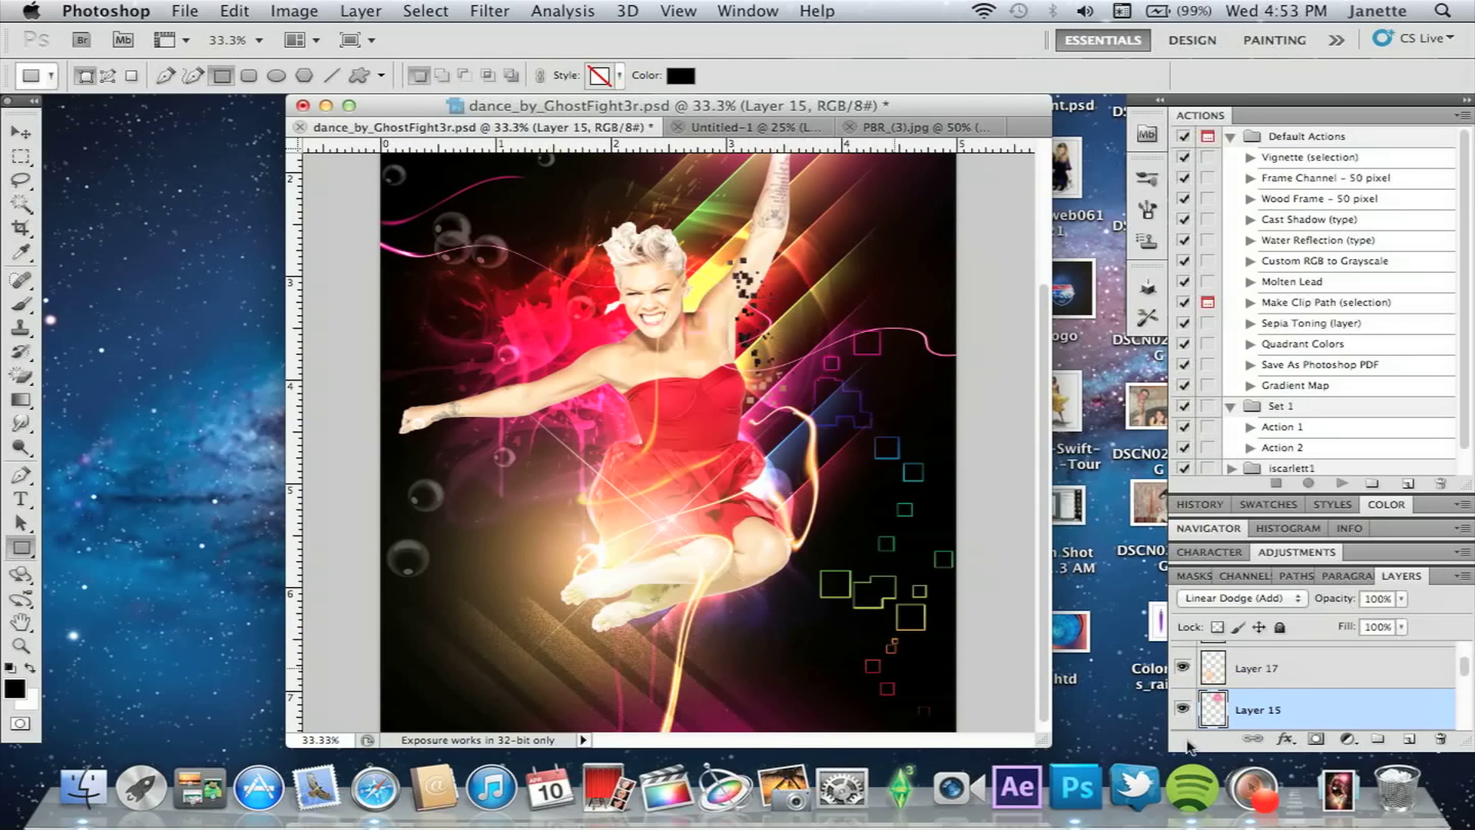
{"action": "scroll", "coordinate": [1261, 661], "scroll_direction": "up", "scroll_amount": 2}
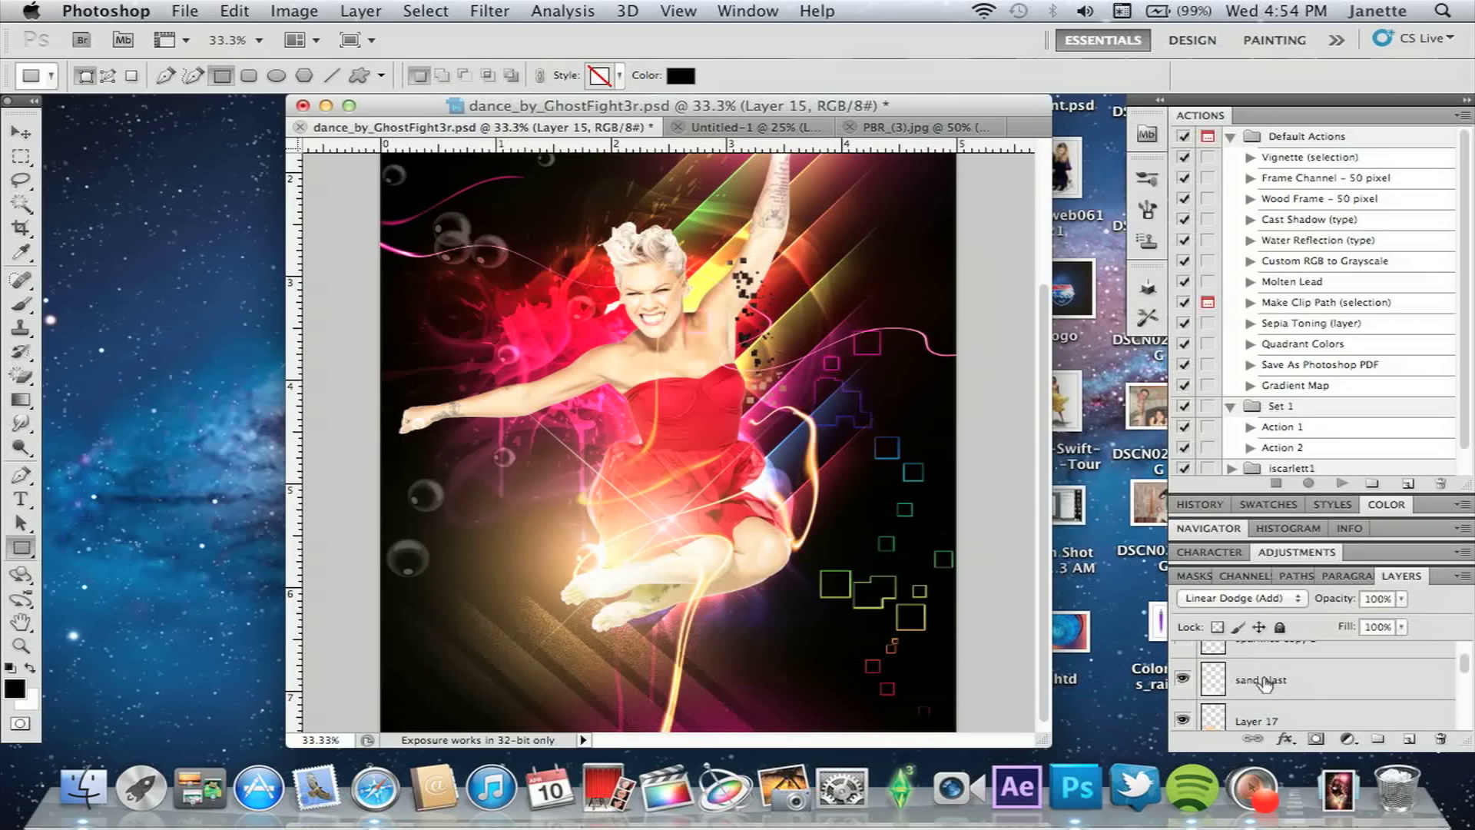
{"action": "left_click", "coordinate": [1264, 681]}
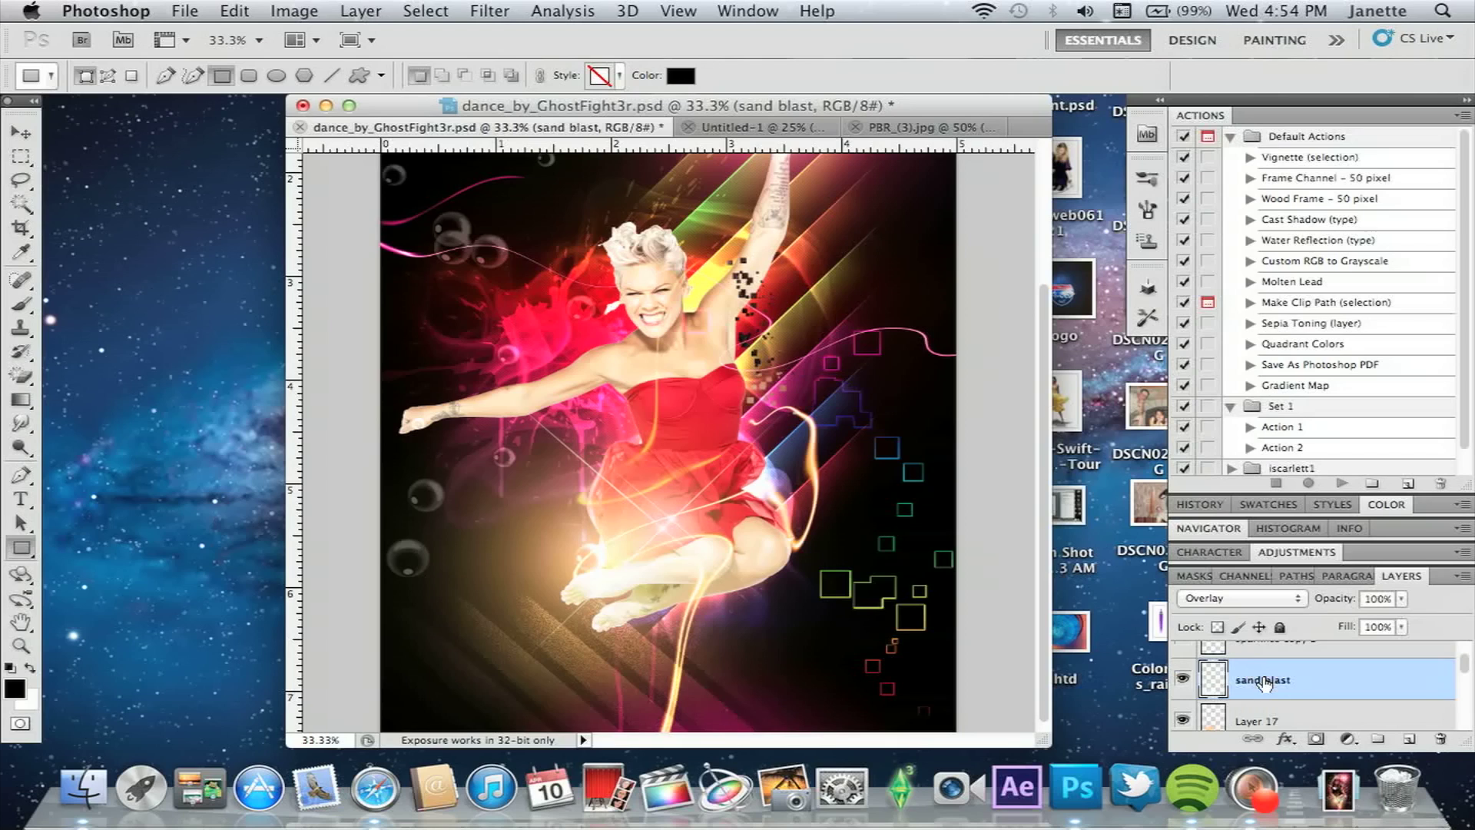
Make the sparklies copy 2 and Layer 18 layers above sand blast visible, and select Layer 18
{"action": "scroll", "coordinate": [1263, 680], "scroll_direction": "up", "scroll_amount": 1}
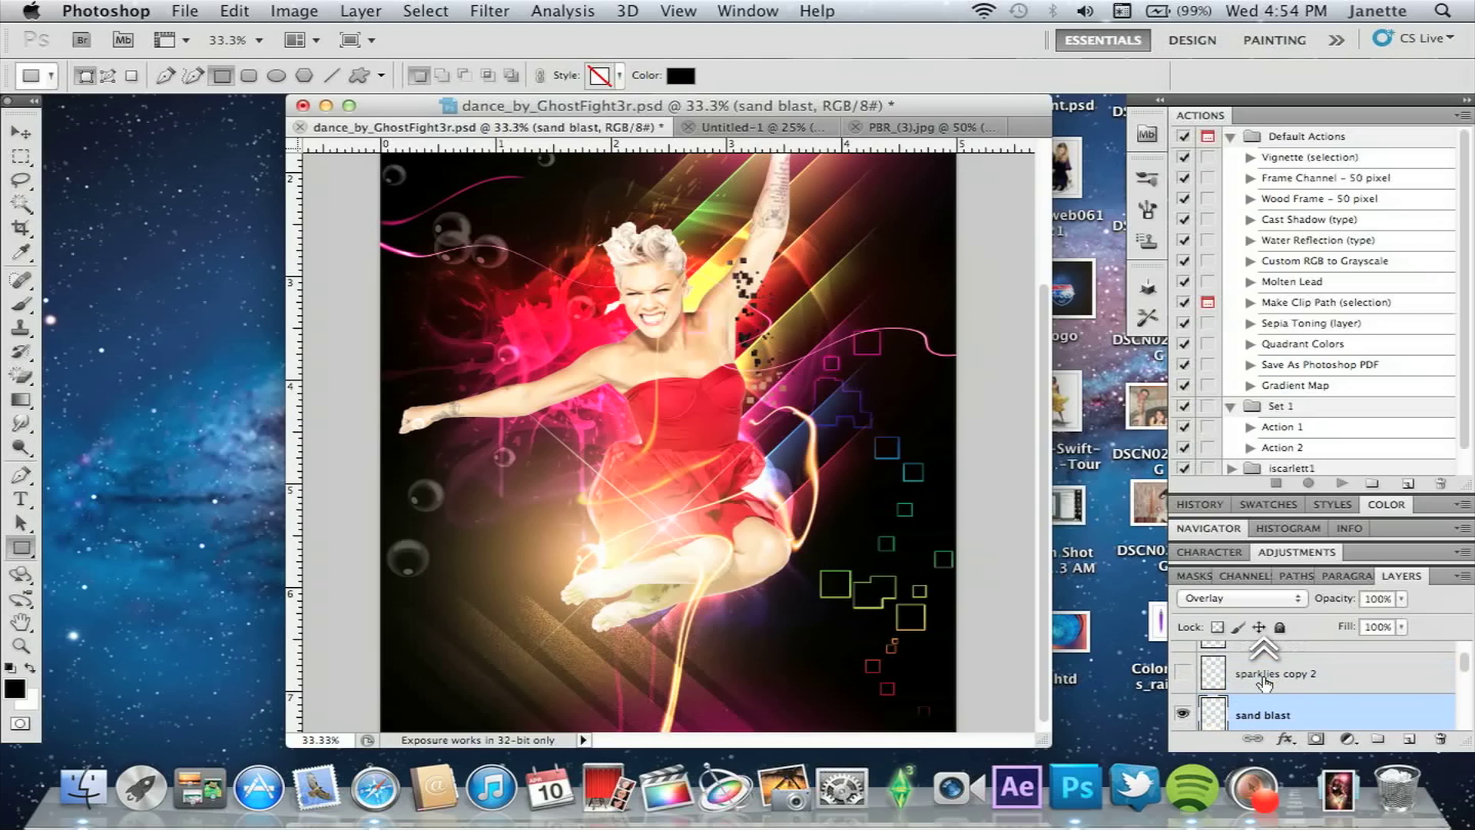
{"action": "left_click", "coordinate": [1182, 676]}
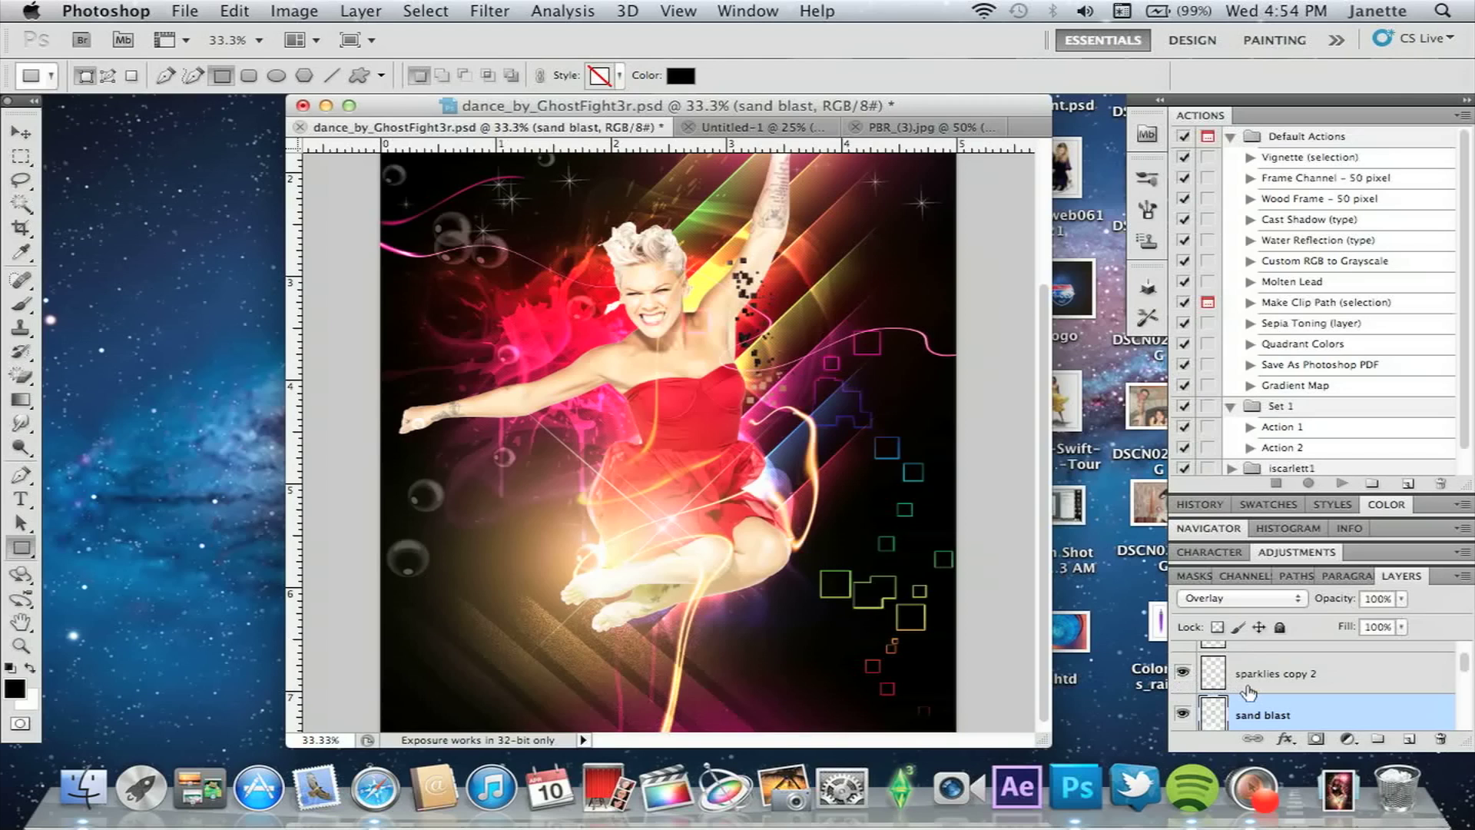
{"action": "scroll", "coordinate": [1248, 688], "scroll_direction": "up", "scroll_amount": 1}
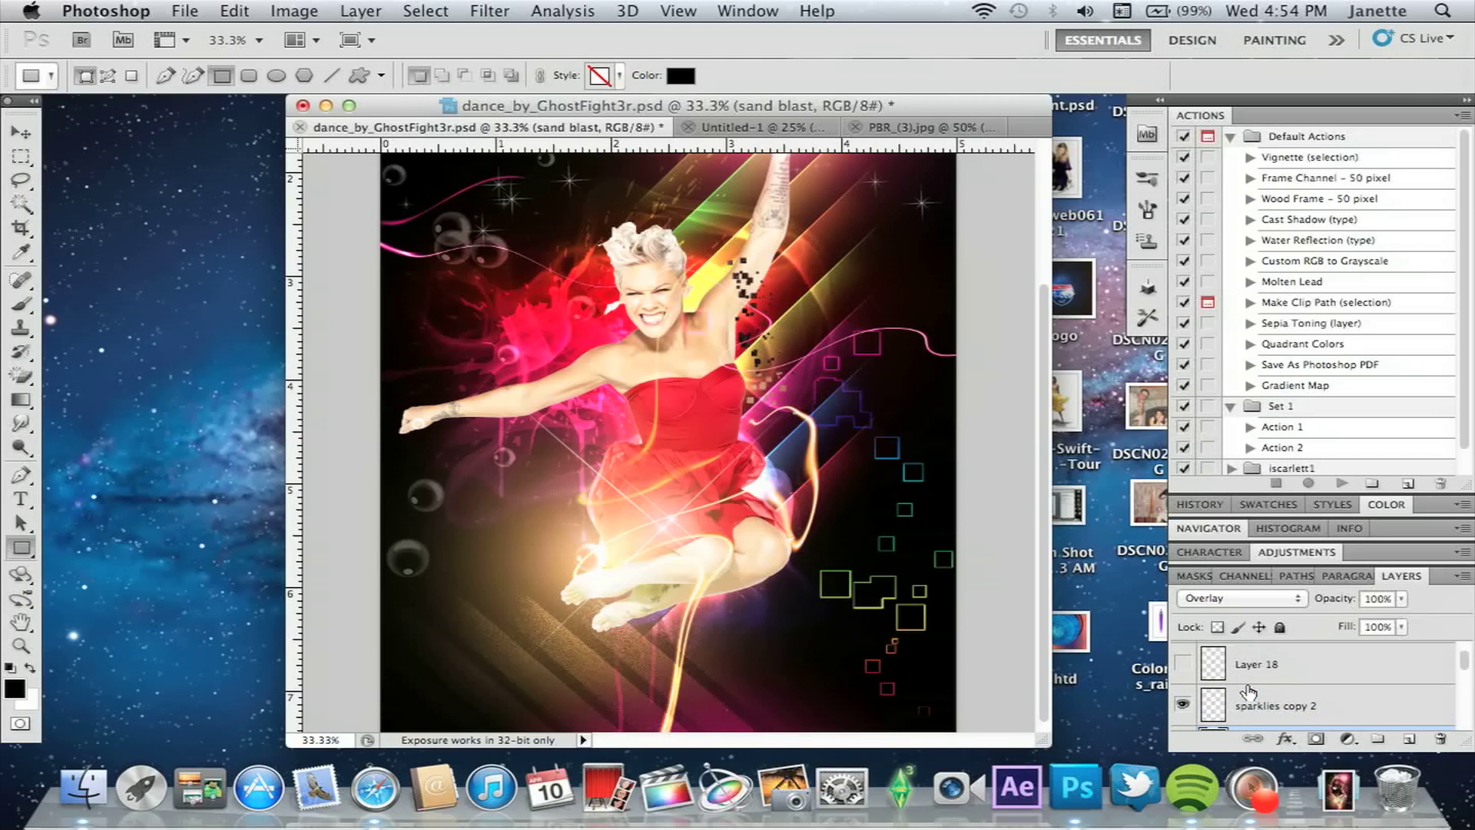
{"action": "left_click", "coordinate": [1183, 664]}
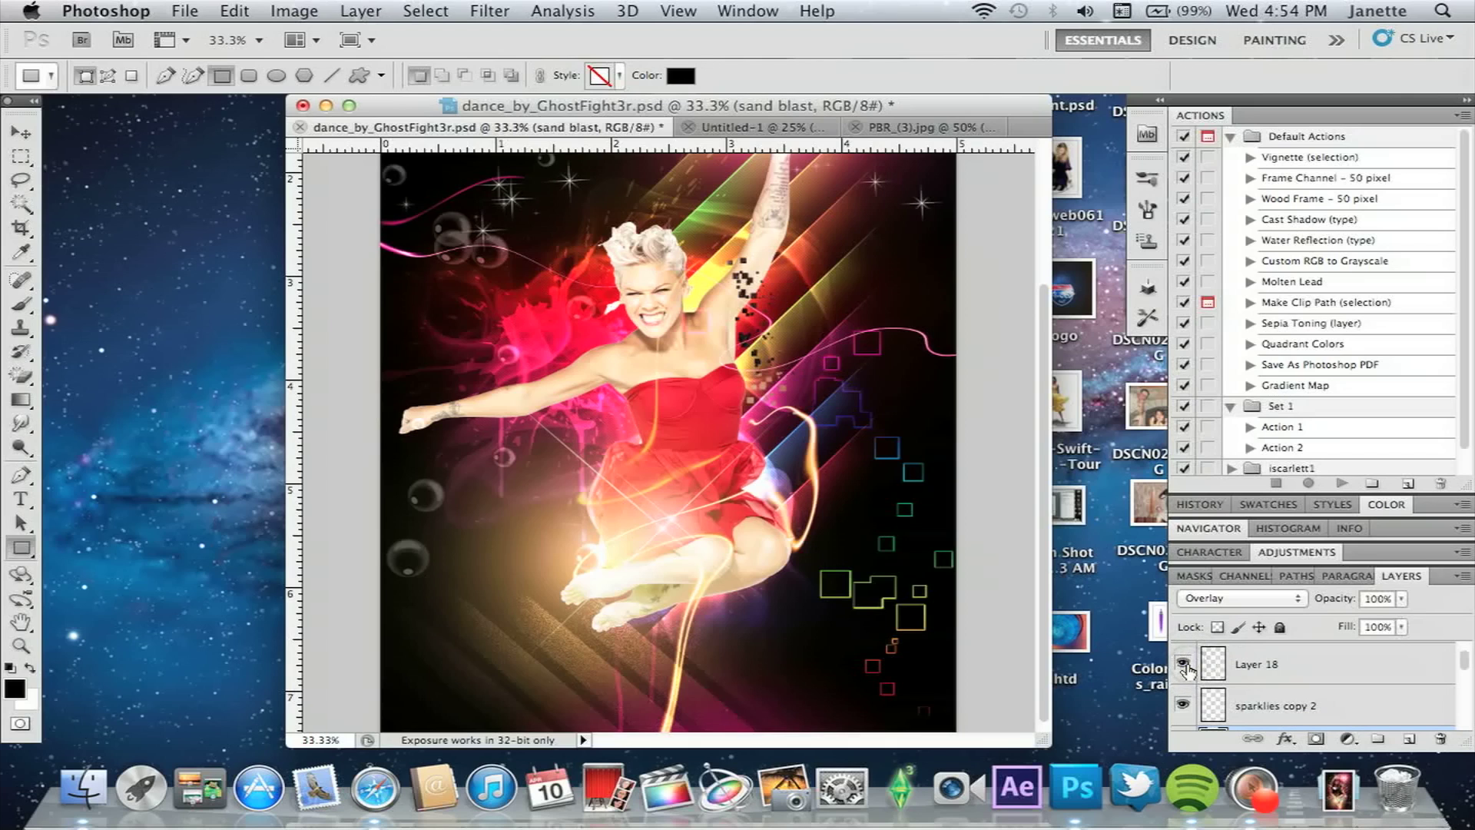
{"action": "left_click", "coordinate": [1183, 664]}
{"action": "left_click", "coordinate": [1184, 663]}
{"action": "left_click", "coordinate": [1271, 667]}
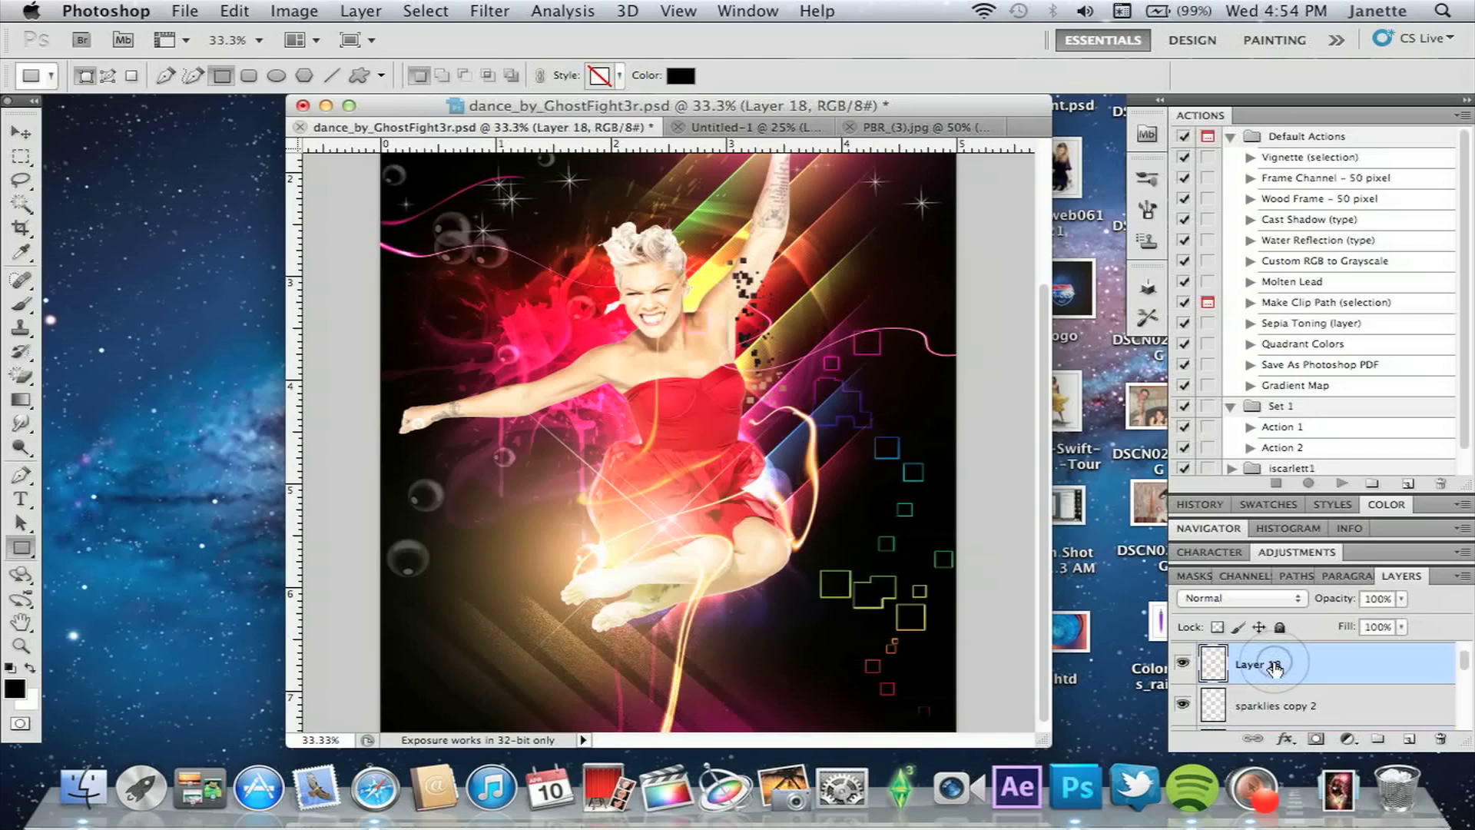
{"action": "left_click", "coordinate": [1311, 706]}
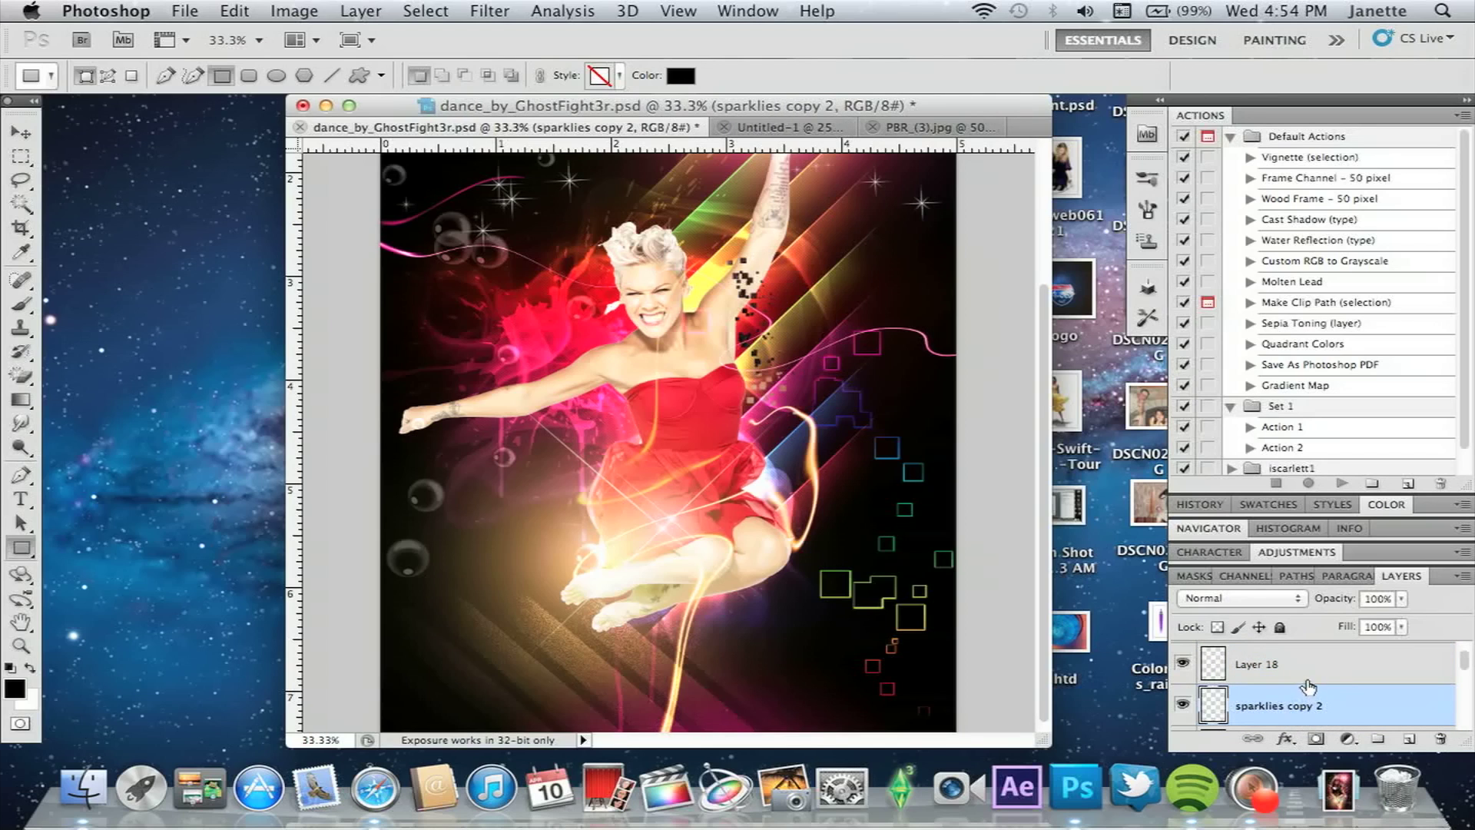
{"action": "left_click", "coordinate": [1306, 676]}
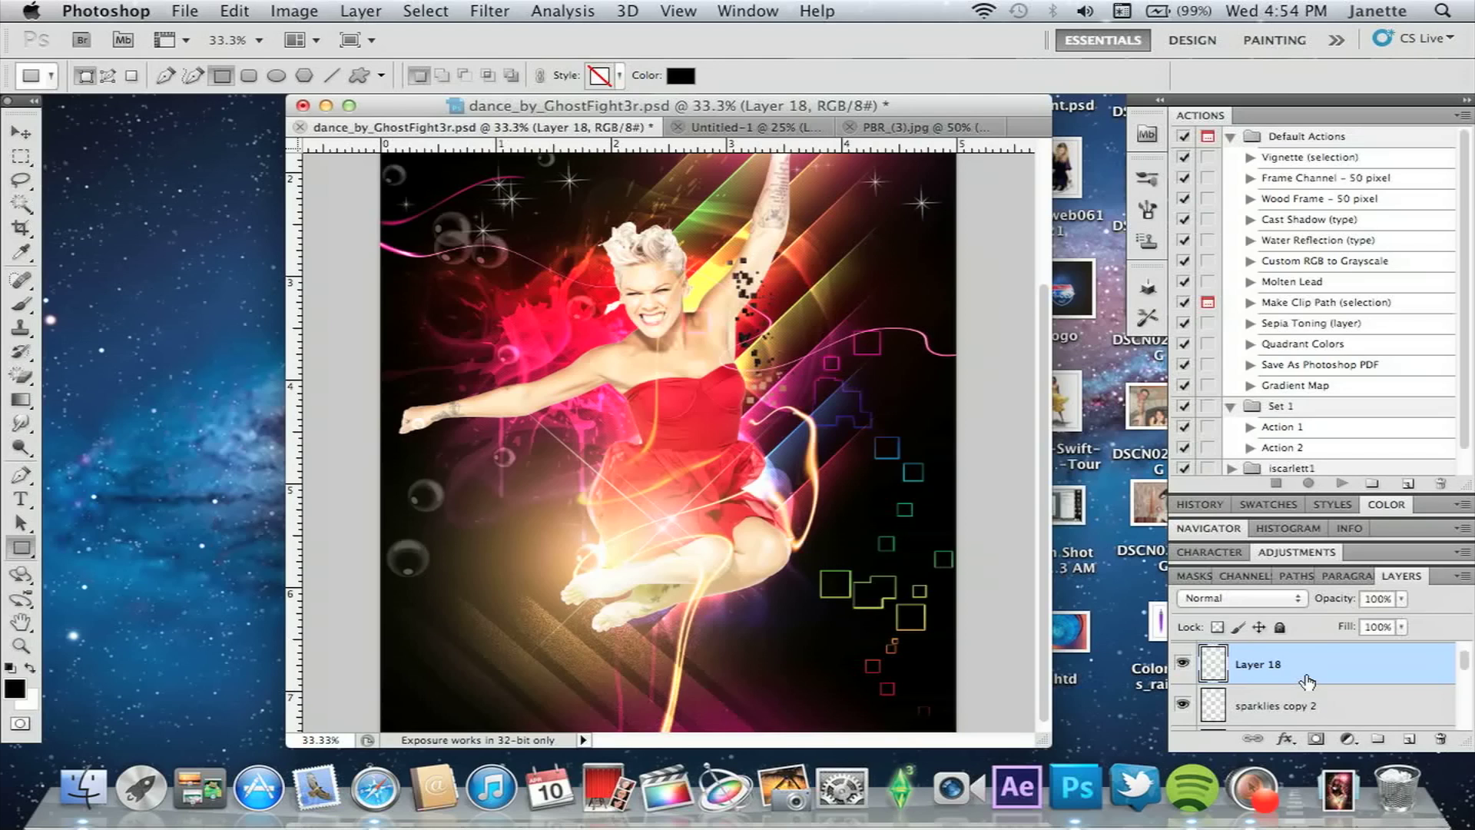
Make the SPARKS layer visible and select it, and make the masked Dance layer above it visible
{"action": "scroll", "coordinate": [1306, 681], "scroll_direction": "up", "scroll_amount": 5}
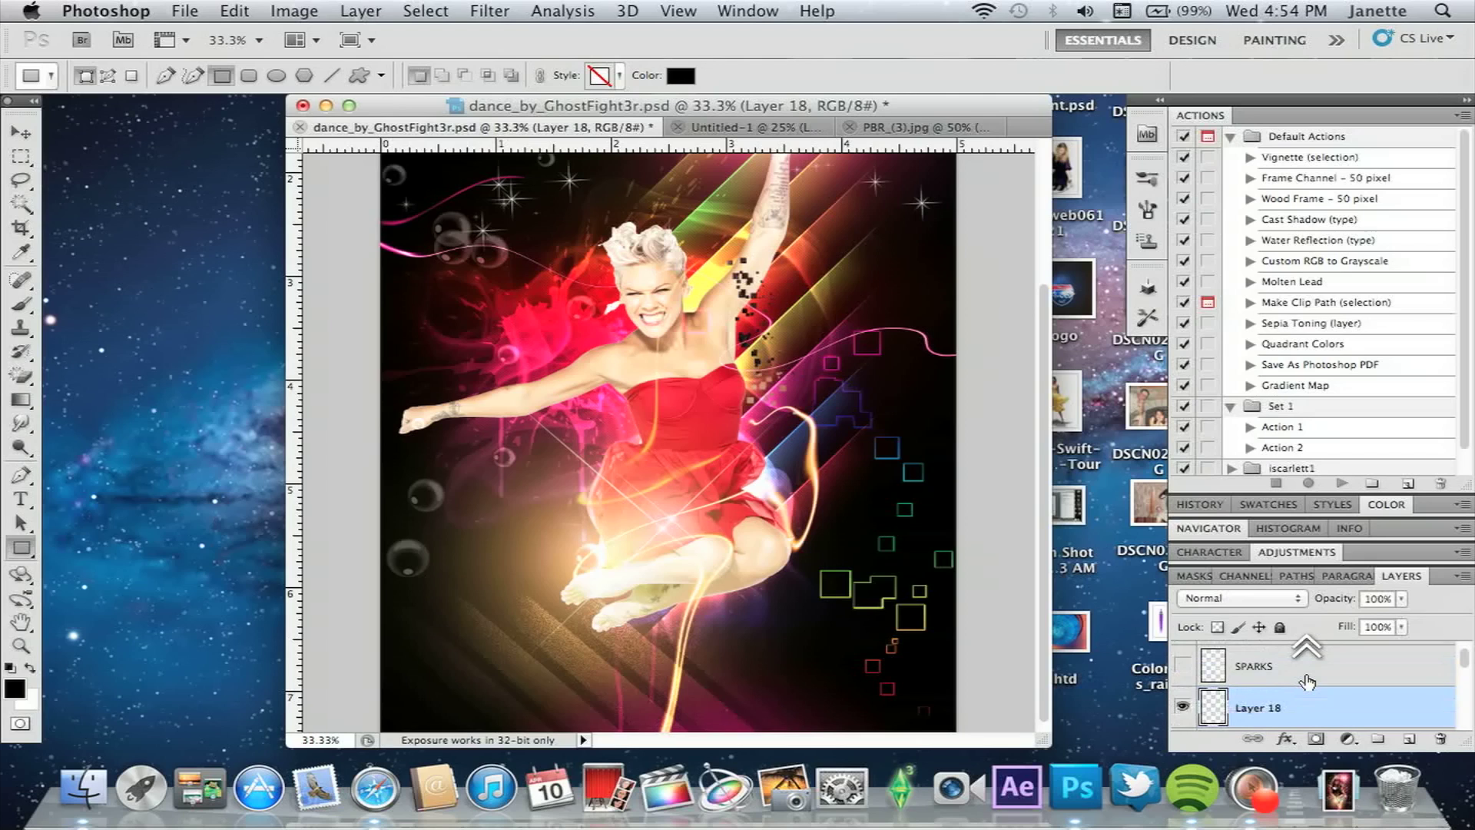
{"action": "left_click", "coordinate": [1183, 696]}
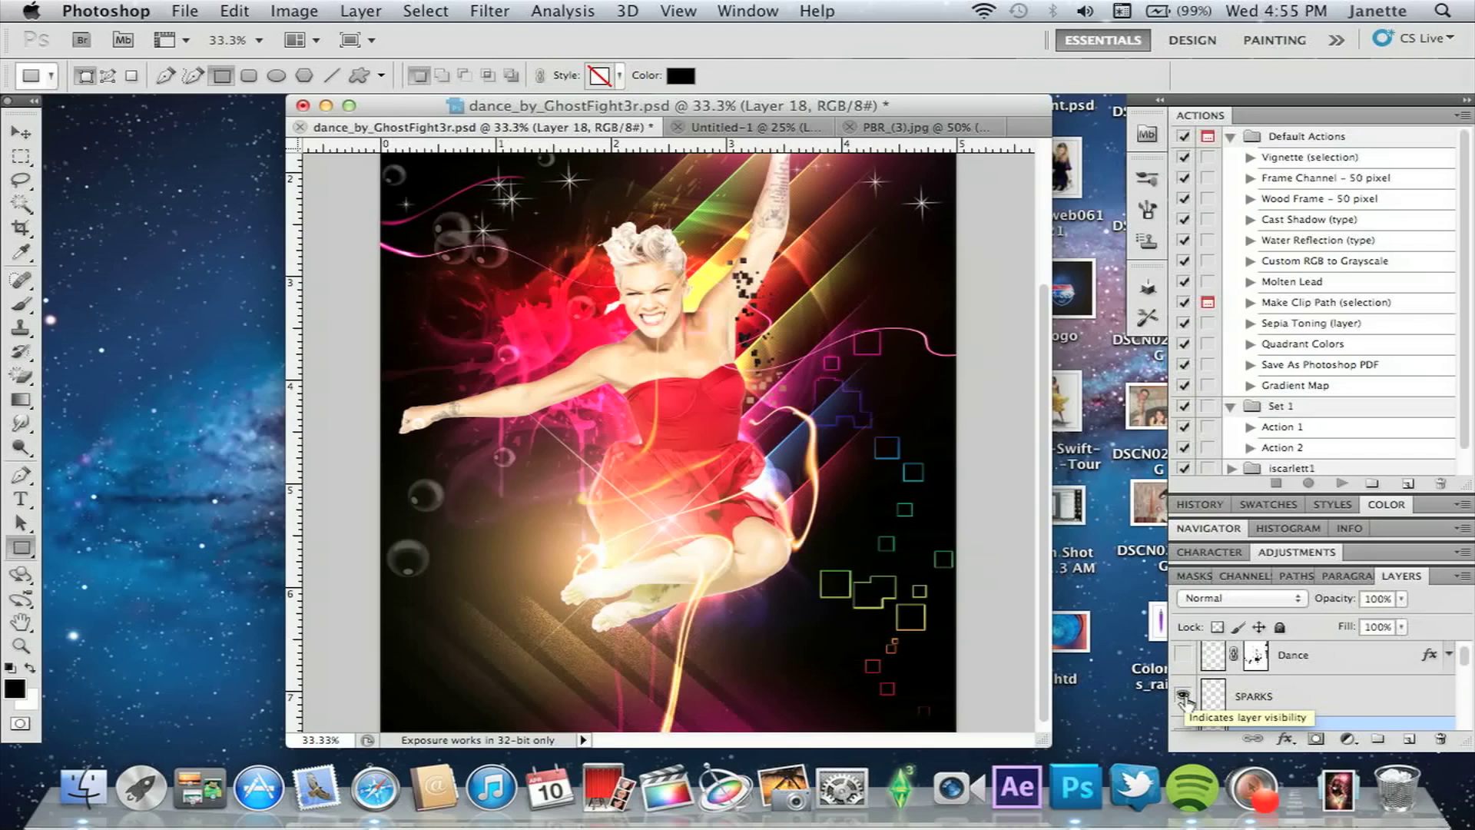
{"action": "left_click", "coordinate": [1302, 706]}
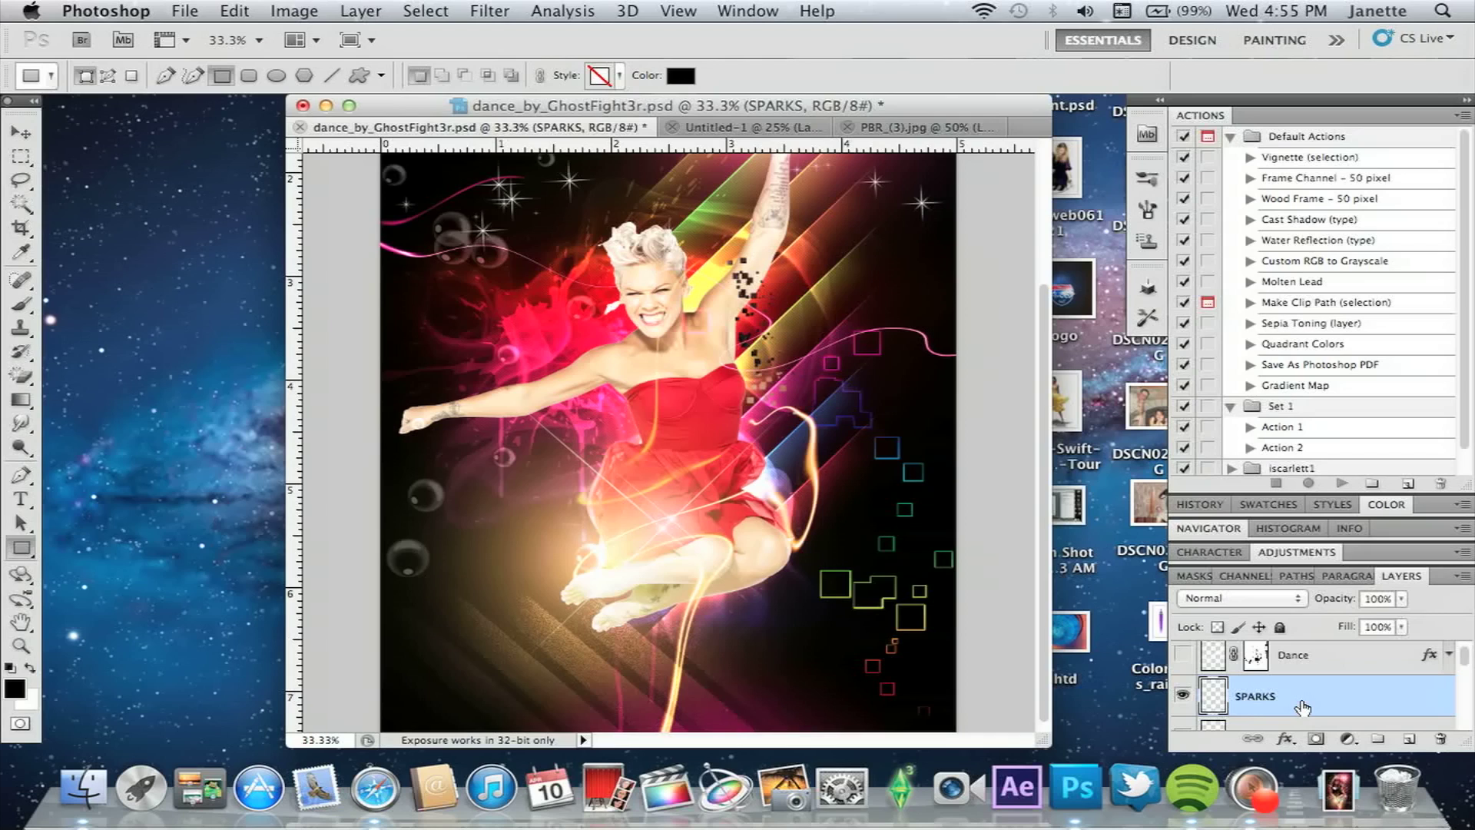
{"action": "scroll", "coordinate": [1303, 706], "scroll_direction": "up", "scroll_amount": 2}
{"action": "scroll", "coordinate": [1303, 706], "scroll_direction": "up", "scroll_amount": 1}
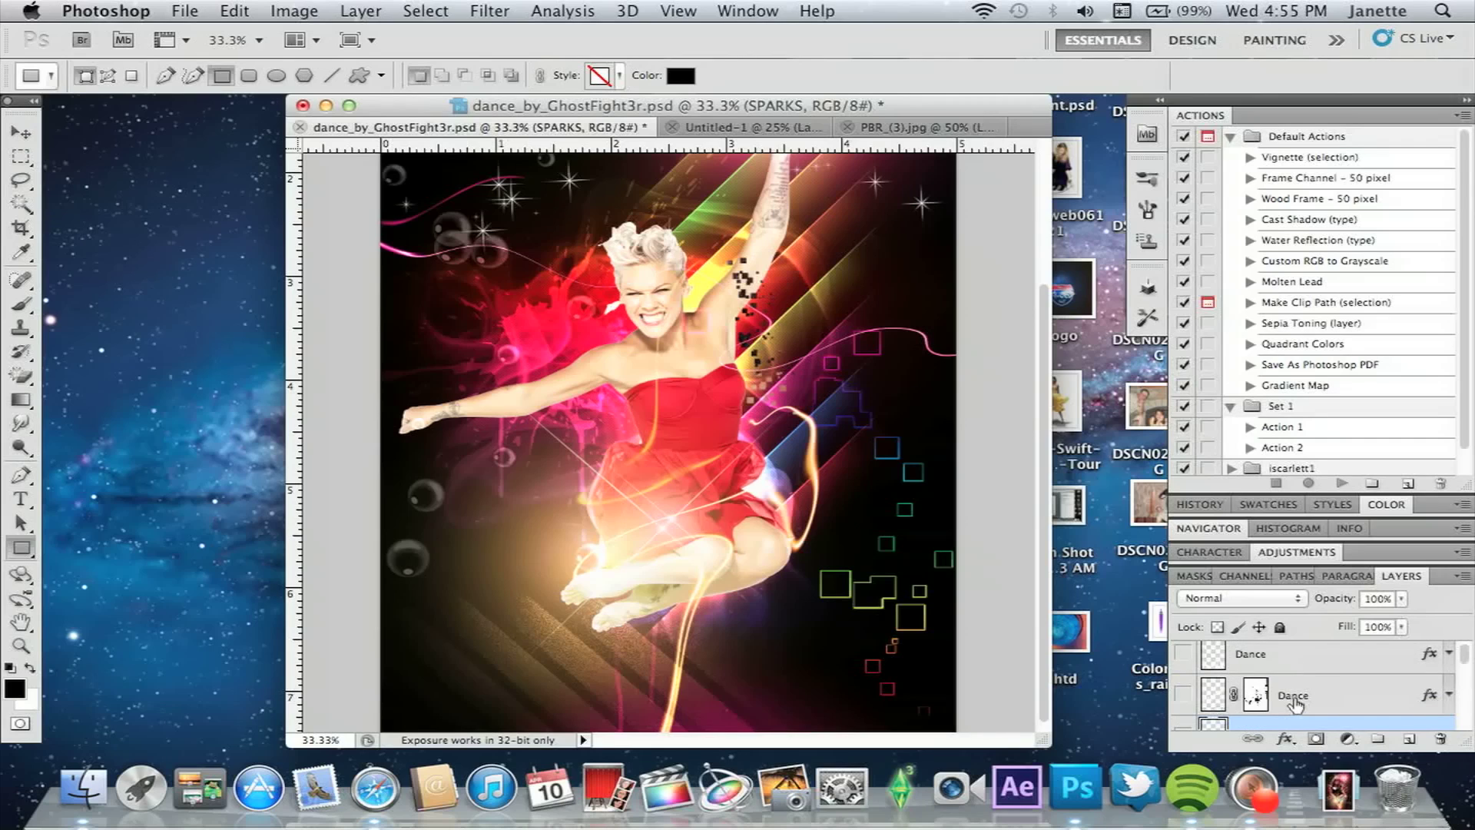
{"action": "left_click", "coordinate": [1185, 695]}
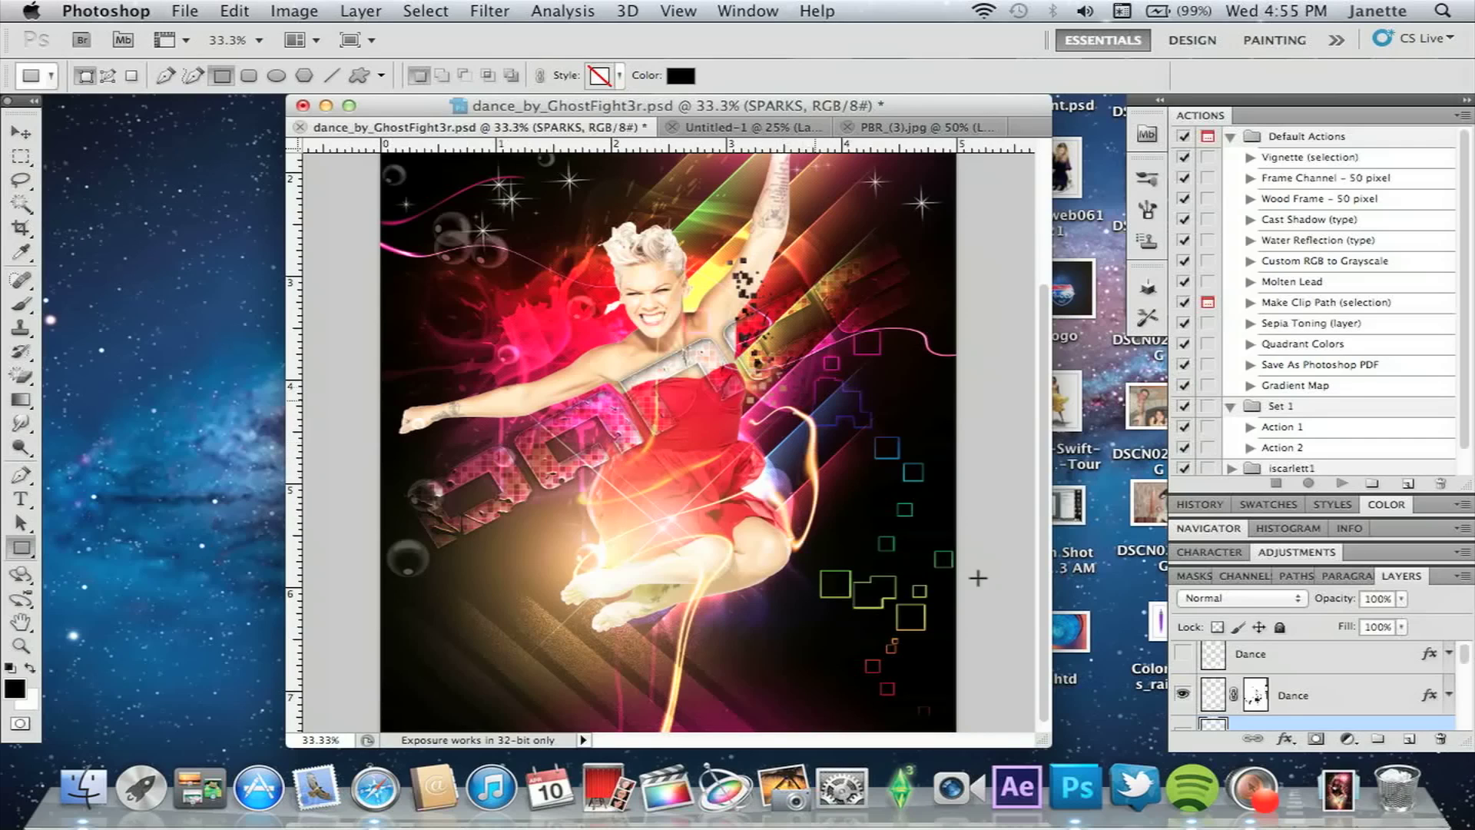
Examine the Pattern Overlay settings in the masked Dance layer's layer style and browse the available patterns
{"action": "double_click", "coordinate": [1352, 695]}
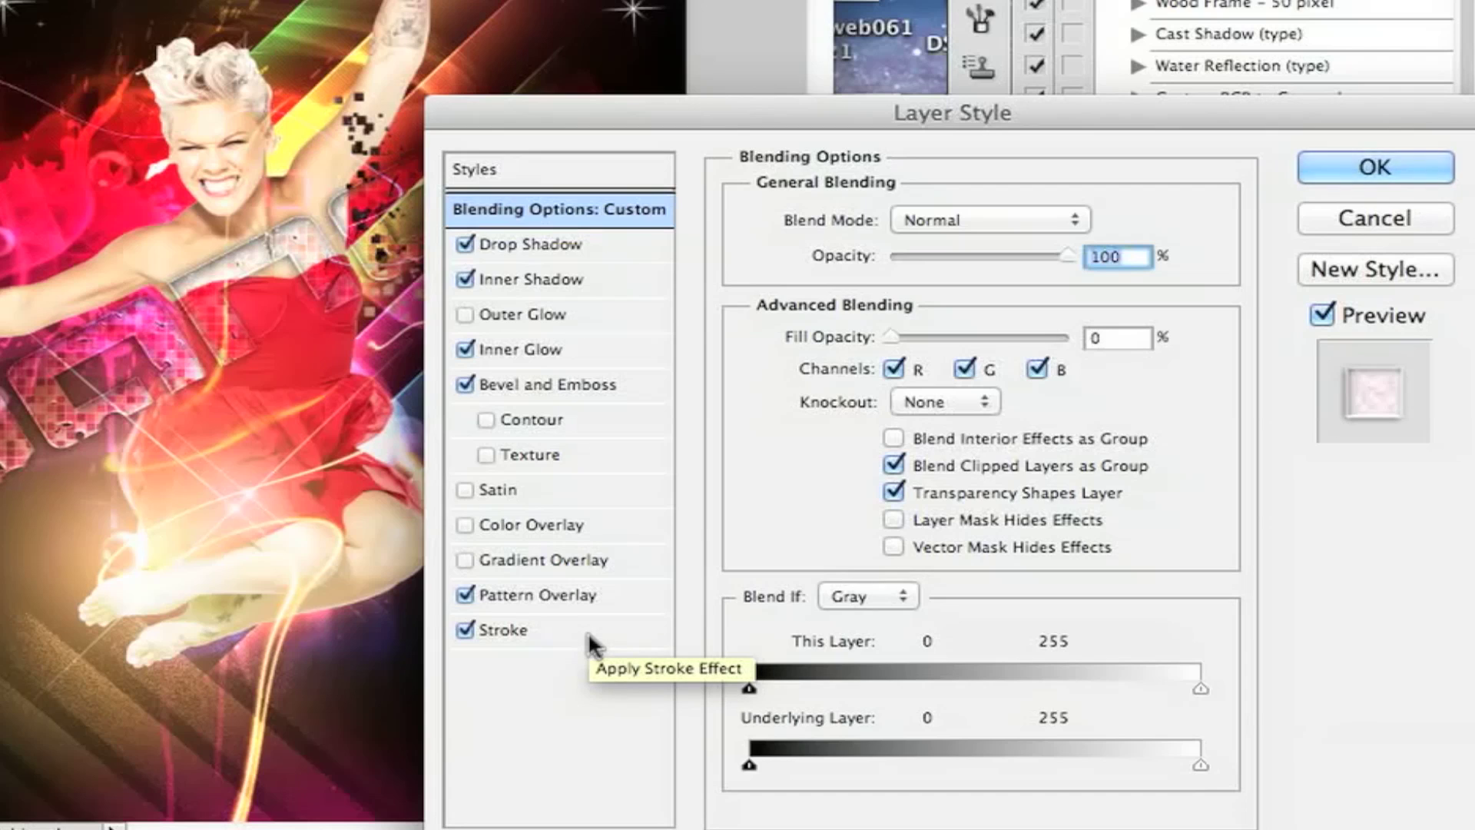
{"action": "left_click", "coordinate": [552, 598]}
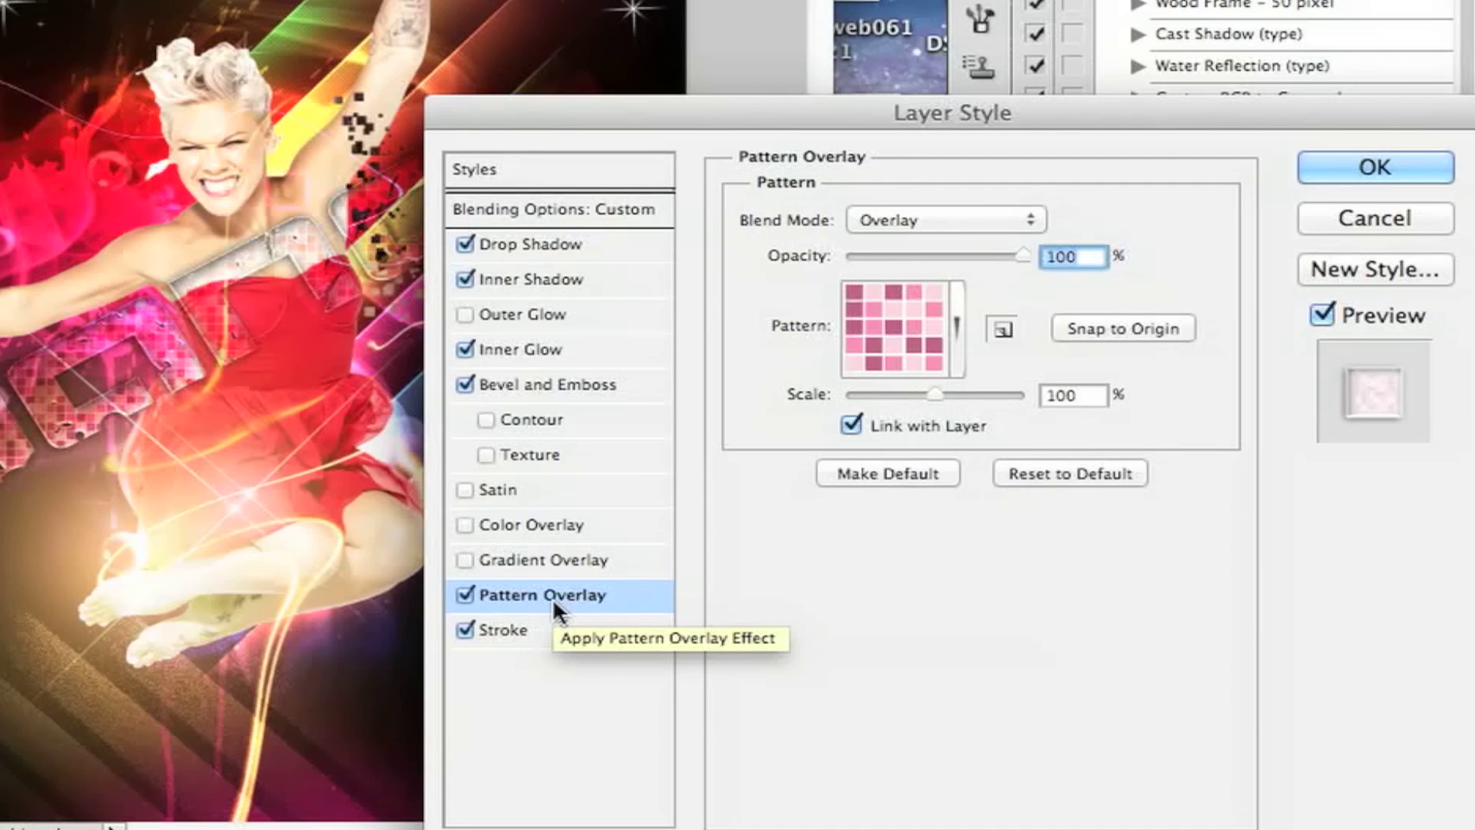
{"action": "left_click", "coordinate": [930, 354]}
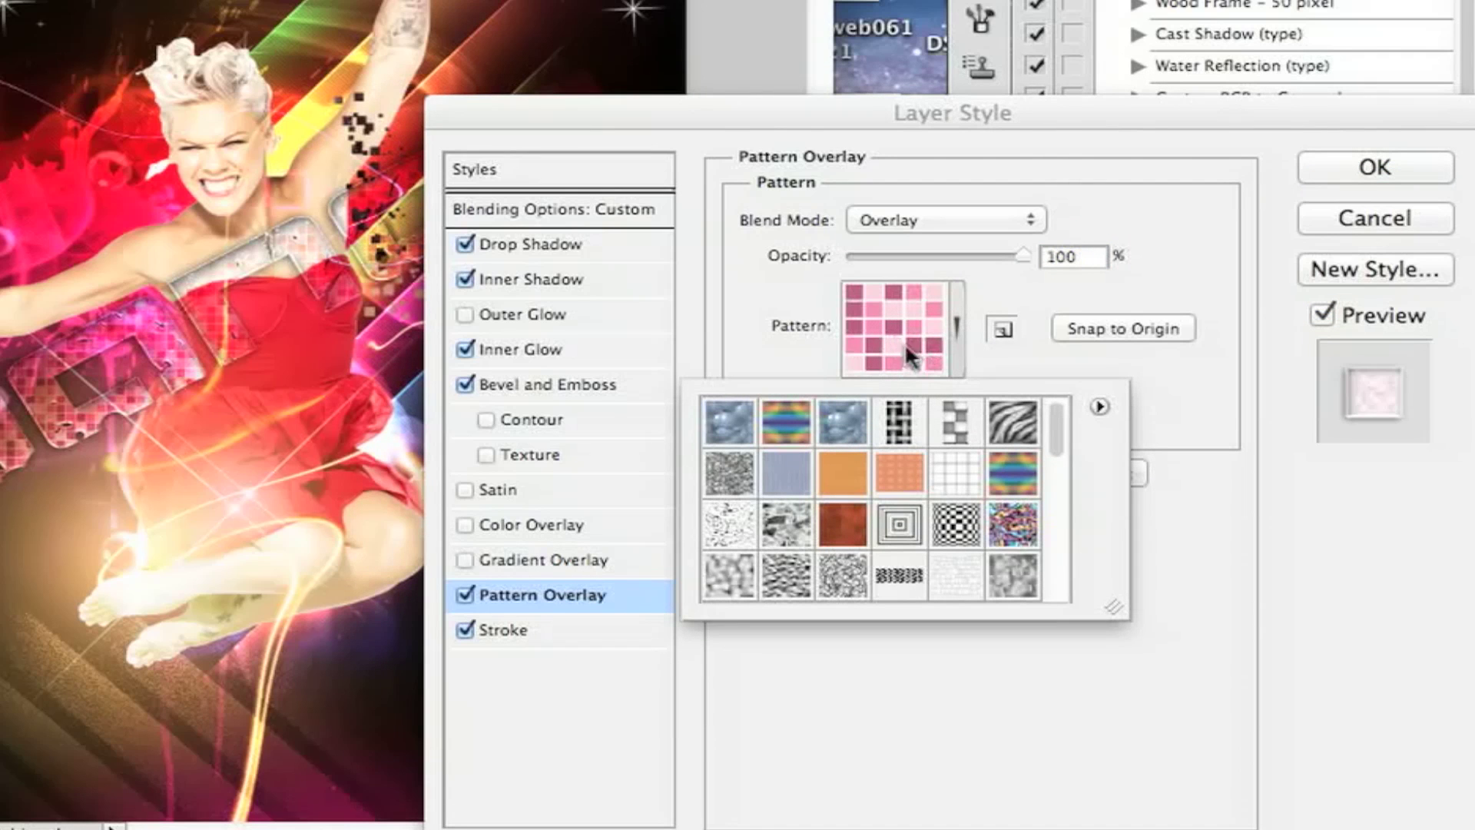
{"action": "scroll", "coordinate": [929, 584], "scroll_direction": "down", "scroll_amount": 1}
{"action": "scroll", "coordinate": [931, 568], "scroll_direction": "up", "scroll_amount": 1}
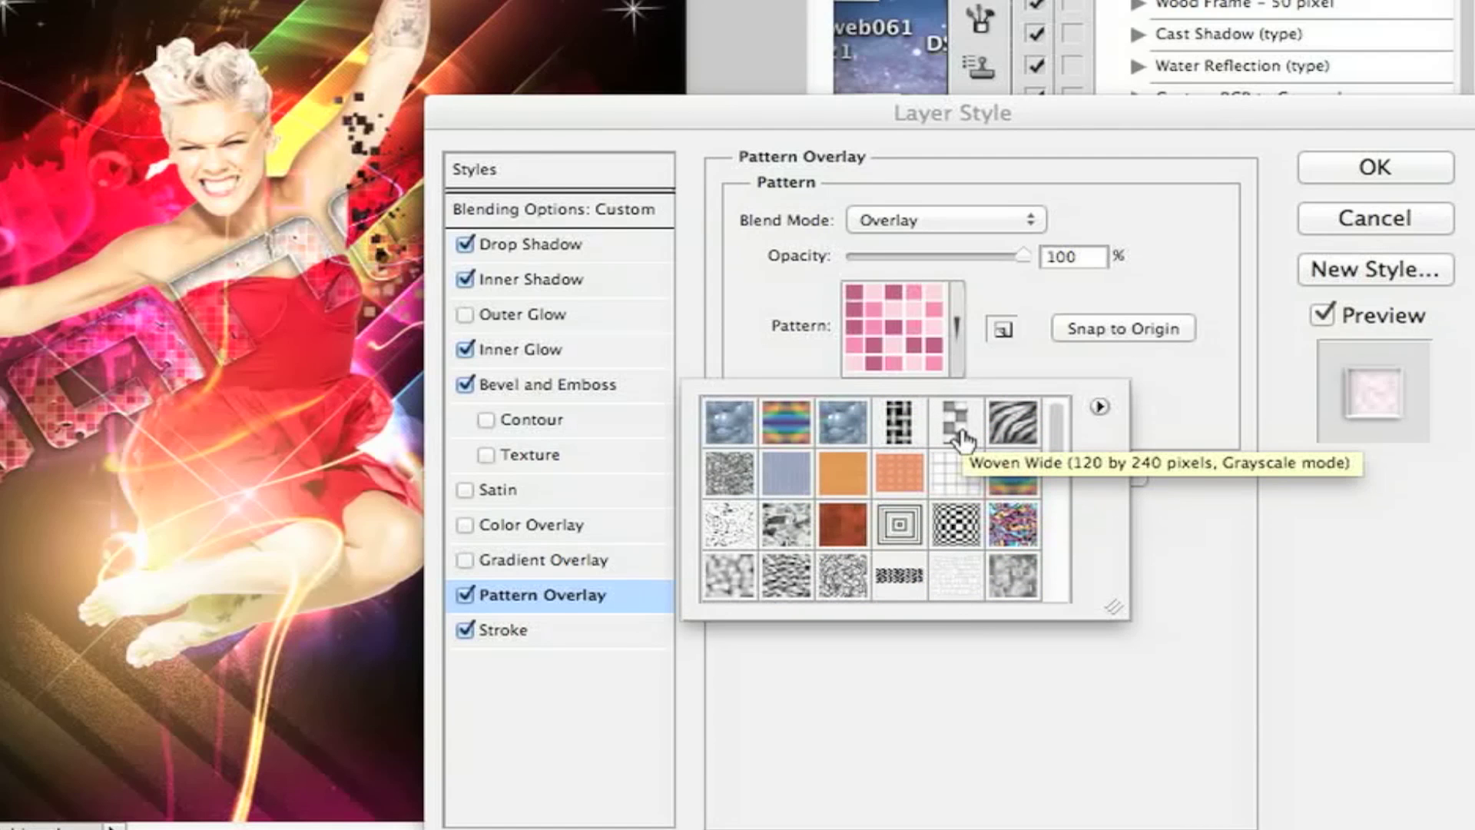
{"action": "scroll", "coordinate": [960, 440], "scroll_direction": "down", "scroll_amount": 10}
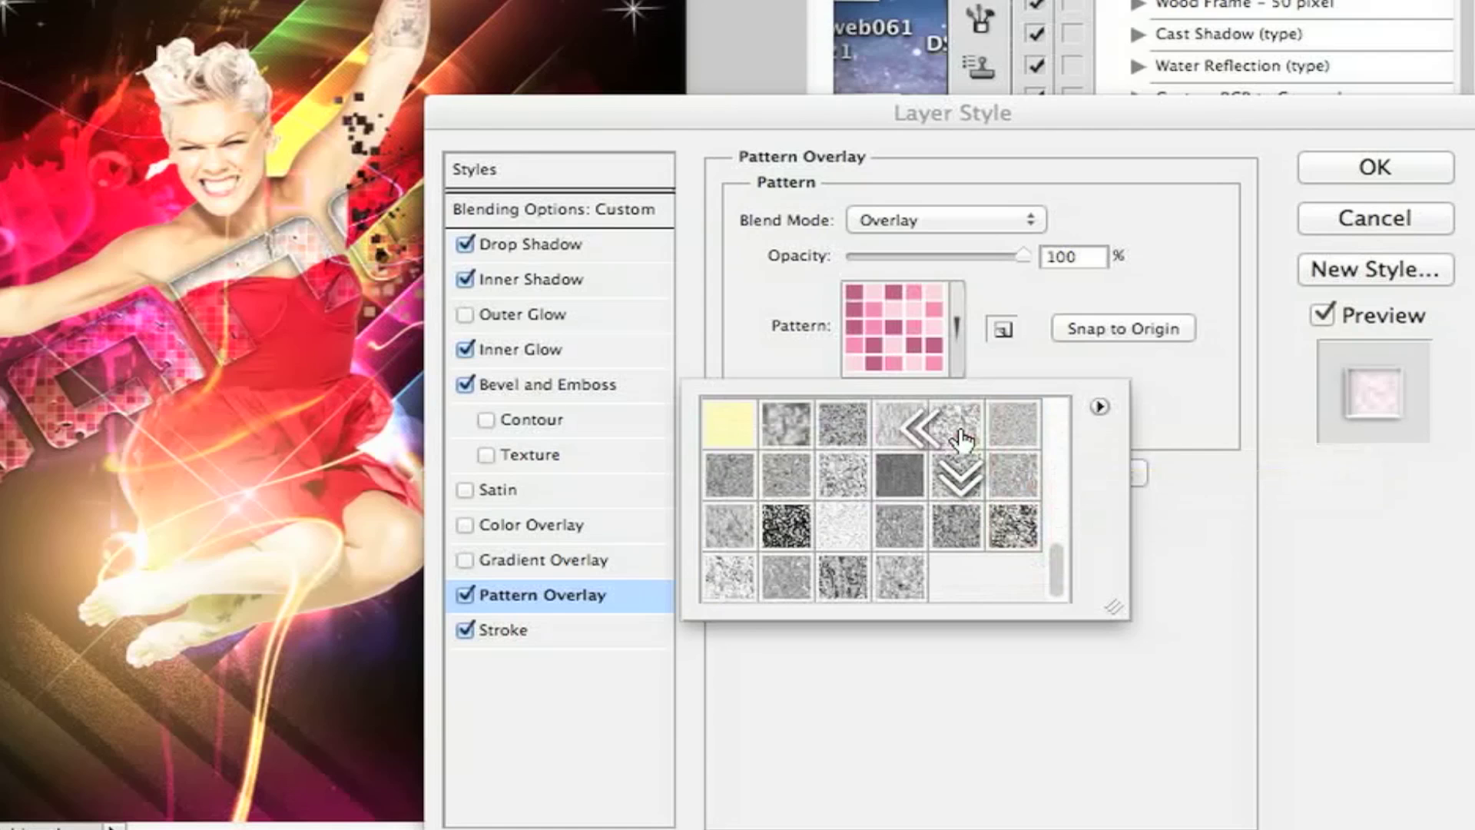
{"action": "left_click", "coordinate": [960, 355]}
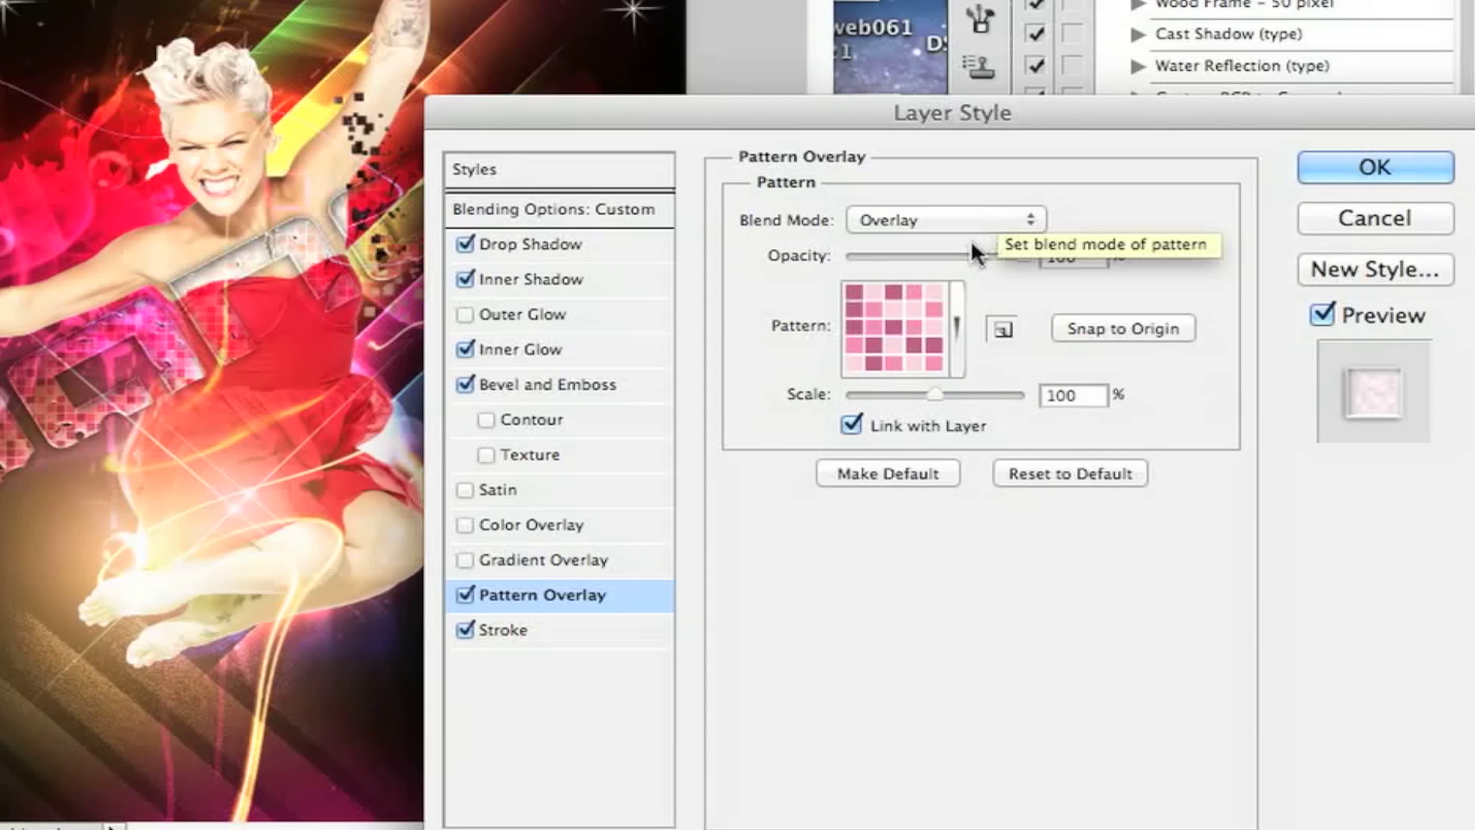
Examine the masked Dance layer's Stroke, Bevel and Emboss, Inner Glow, Inner Shadow and Drop Shadow settings, and close the layer style
{"action": "left_click", "coordinate": [527, 626]}
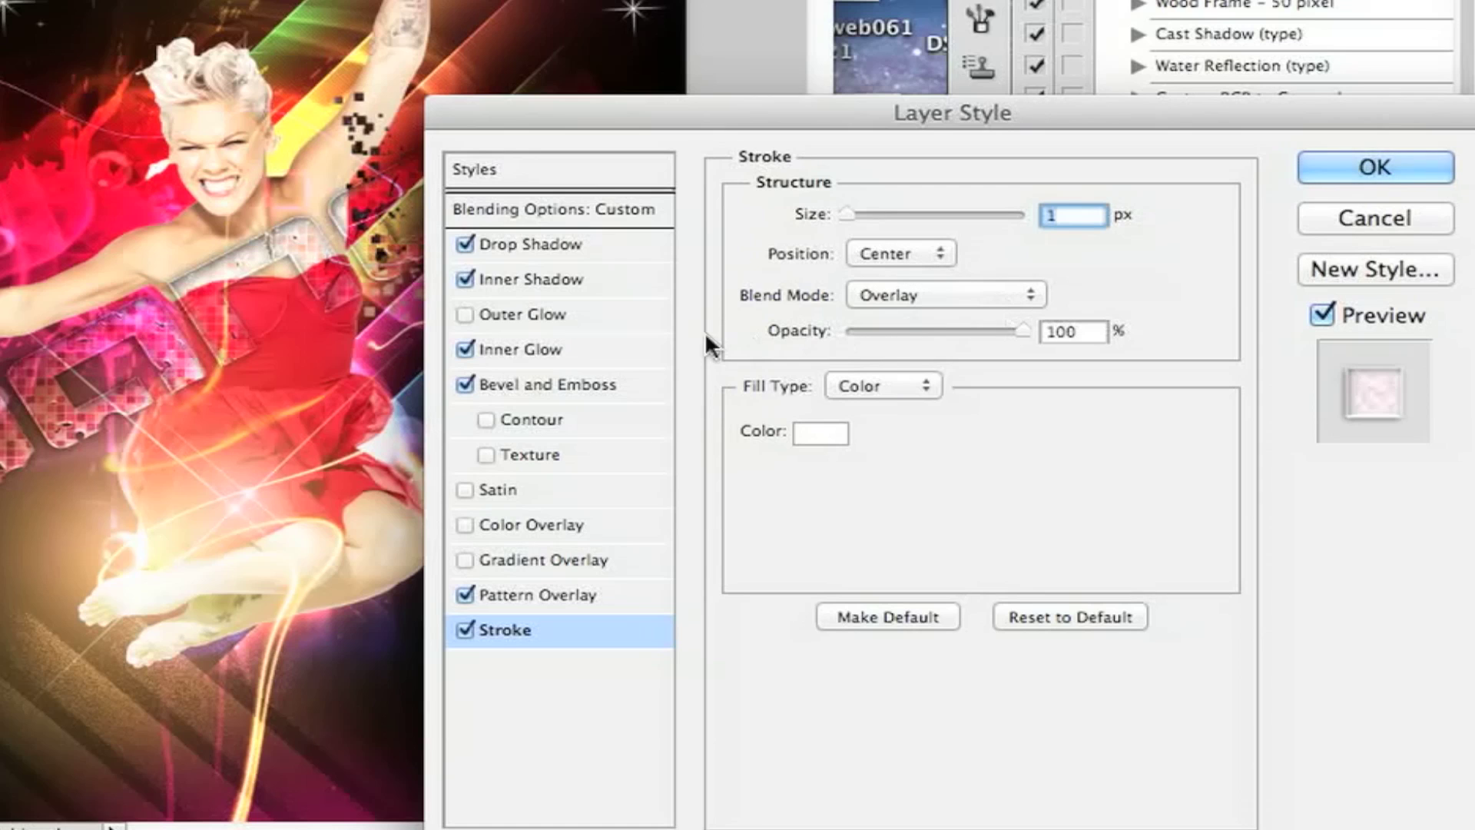
{"action": "left_click", "coordinate": [620, 383]}
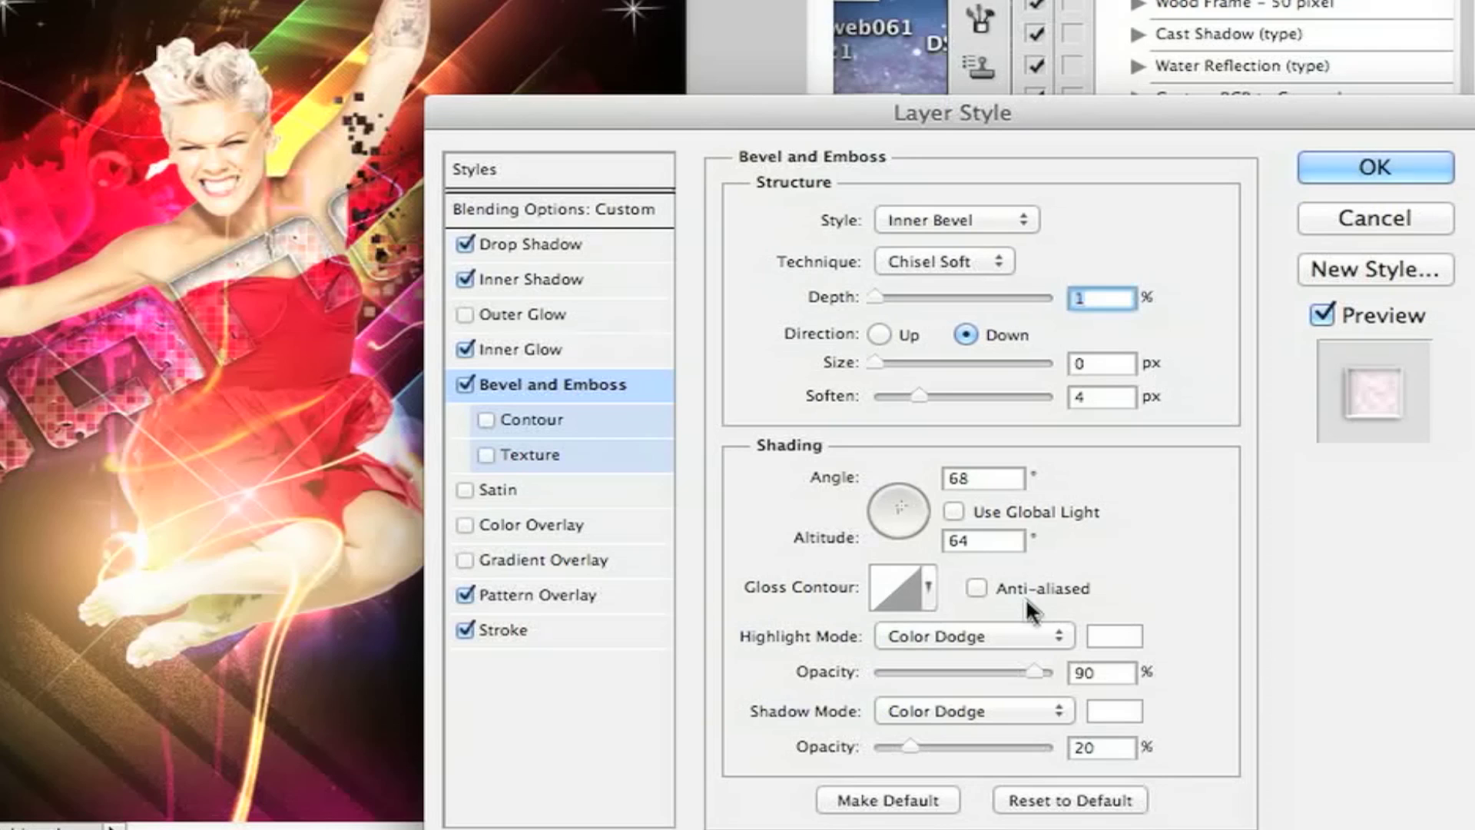
{"action": "left_click", "coordinate": [594, 351]}
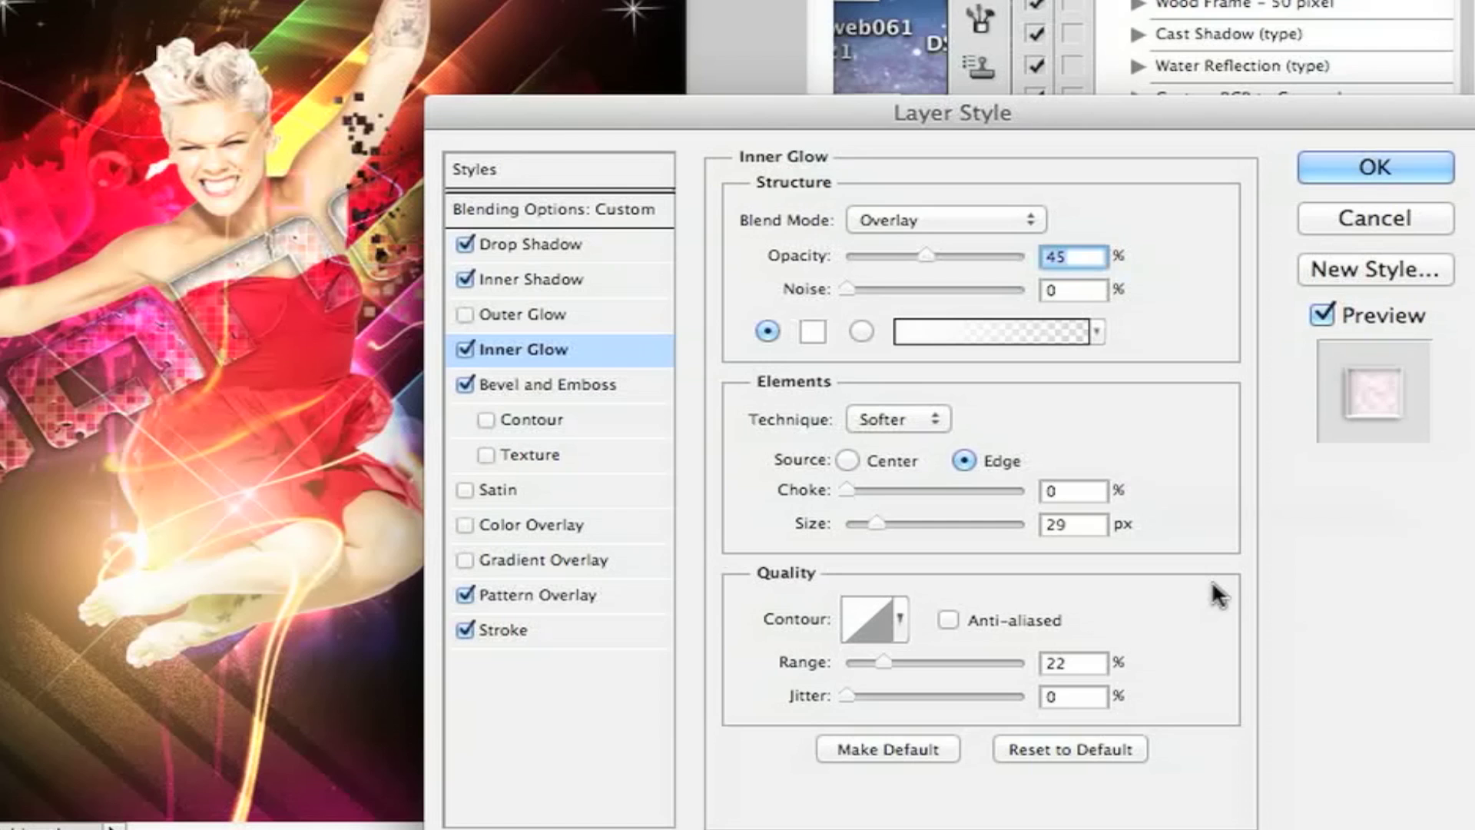
{"action": "left_click", "coordinate": [609, 278]}
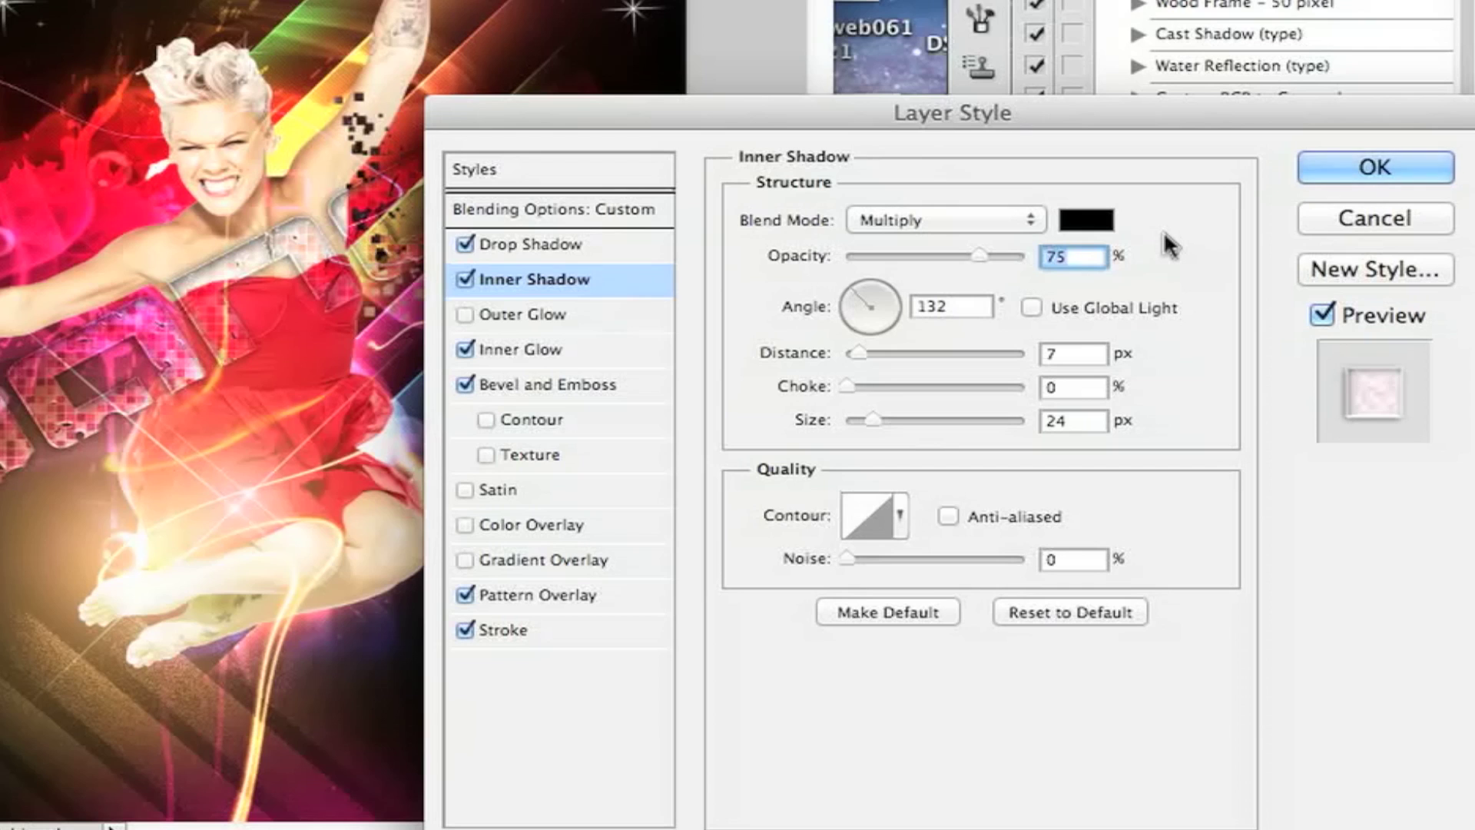
{"action": "left_click", "coordinate": [573, 244]}
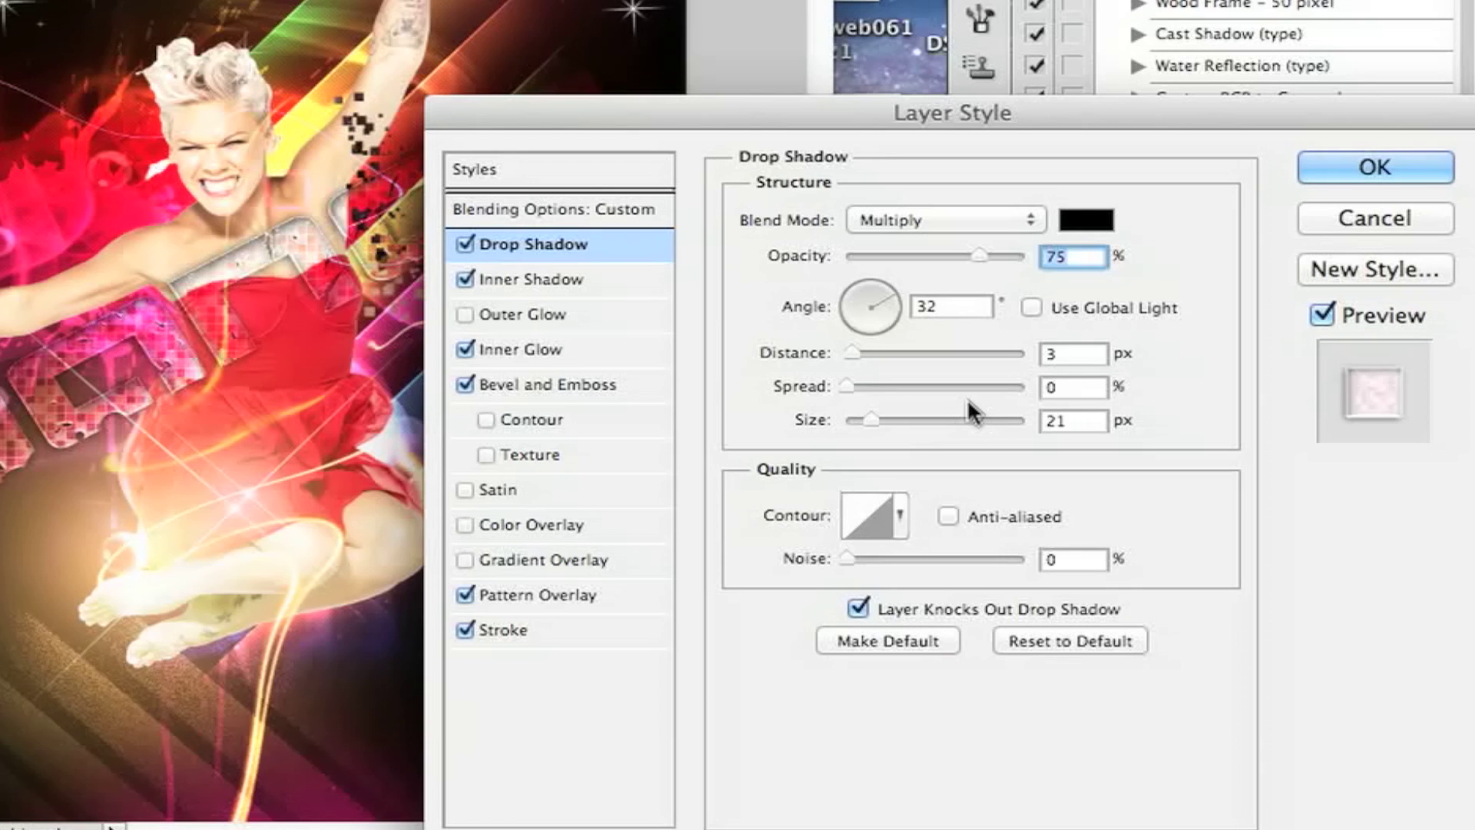
{"action": "left_click", "coordinate": [1346, 166]}
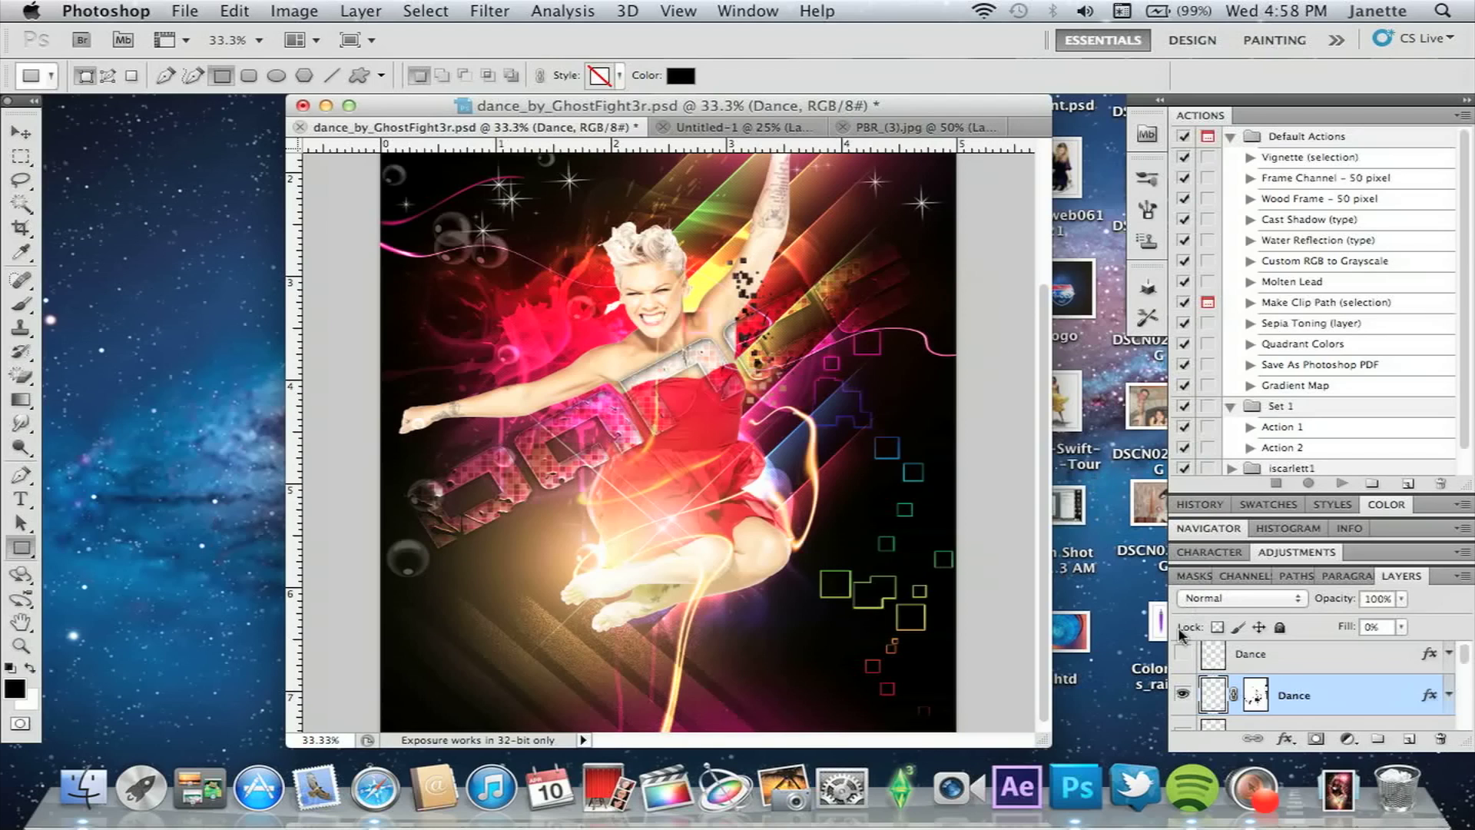
Make the unmasked Dance layer above visible and examine the Bevel and Emboss settings in its layer style
{"action": "left_click", "coordinate": [1182, 655]}
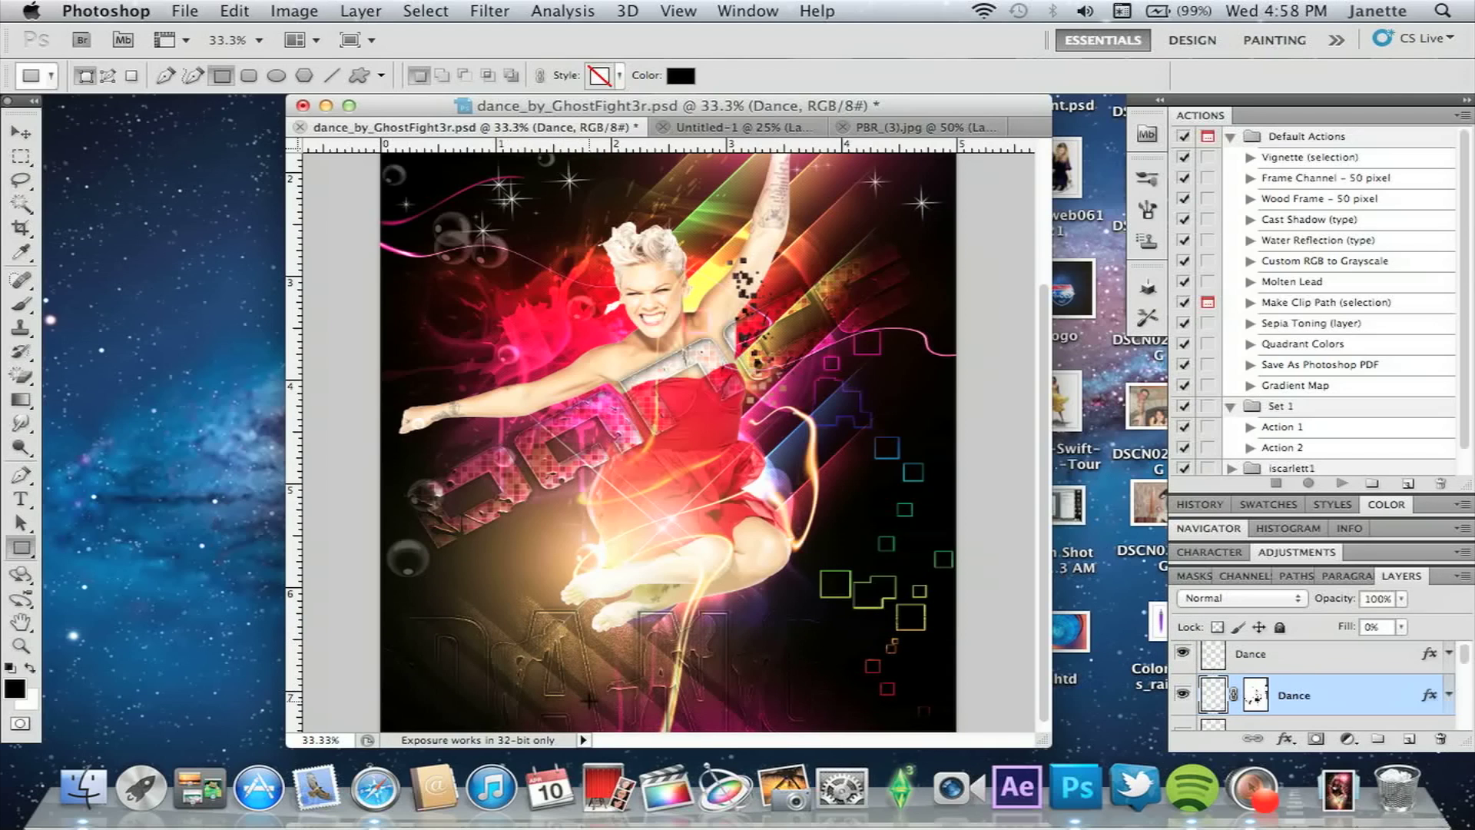
{"action": "scroll", "coordinate": [650, 700], "scroll_direction": "up", "scroll_amount": 1}
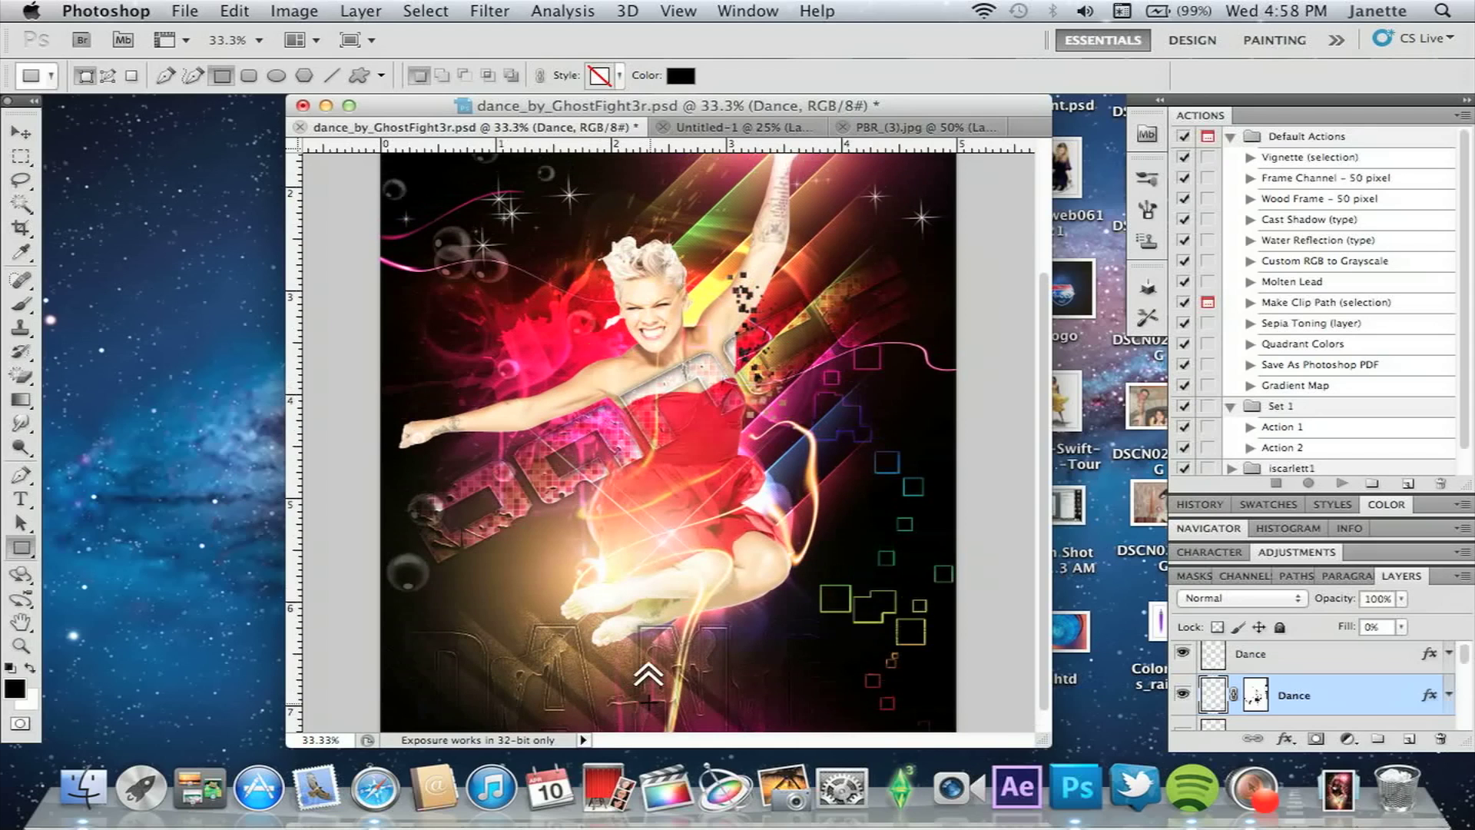
{"action": "left_click", "coordinate": [1292, 662]}
{"action": "double_click", "coordinate": [1292, 662]}
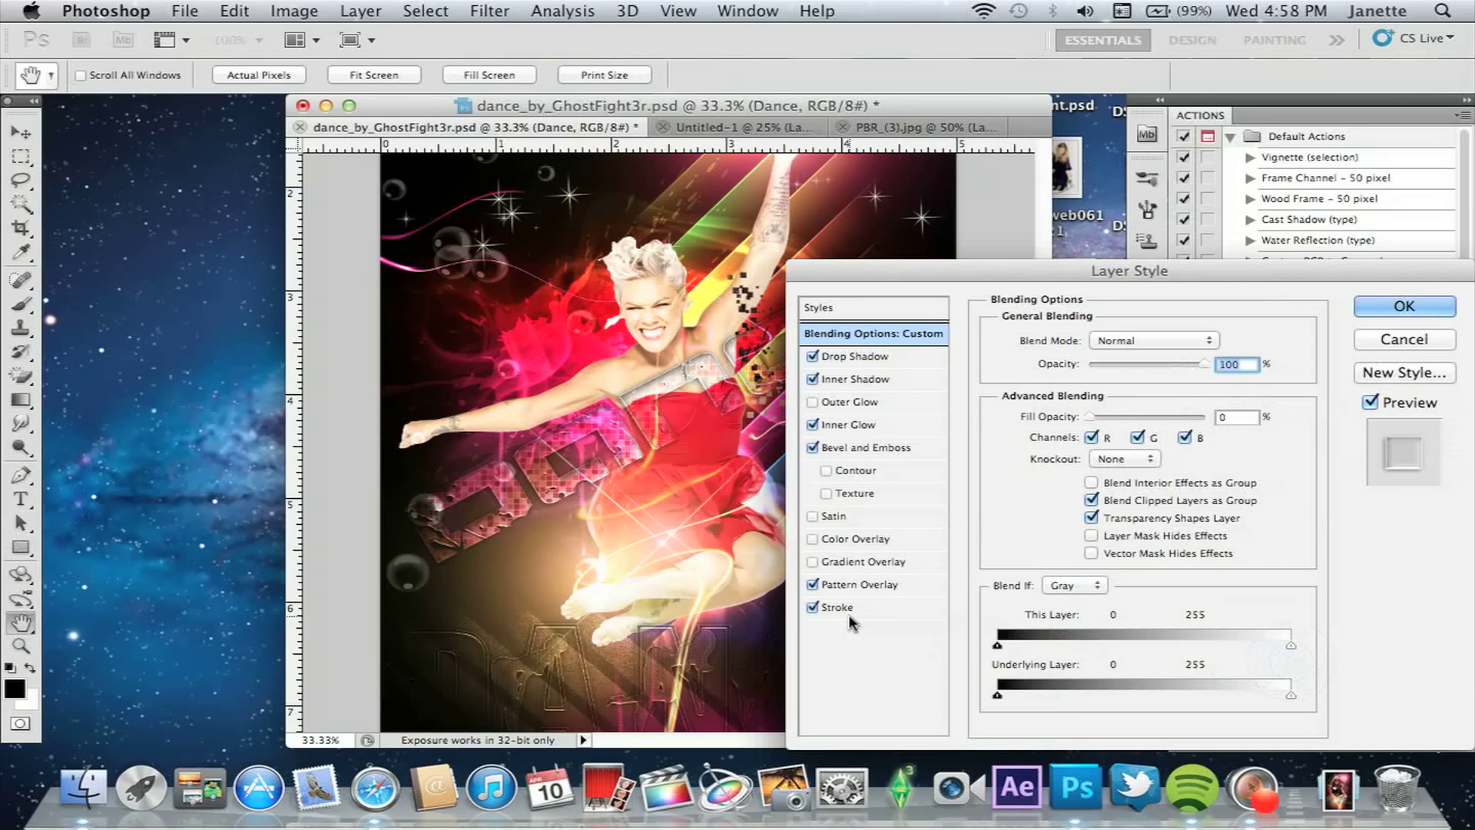
{"action": "left_click", "coordinate": [869, 446]}
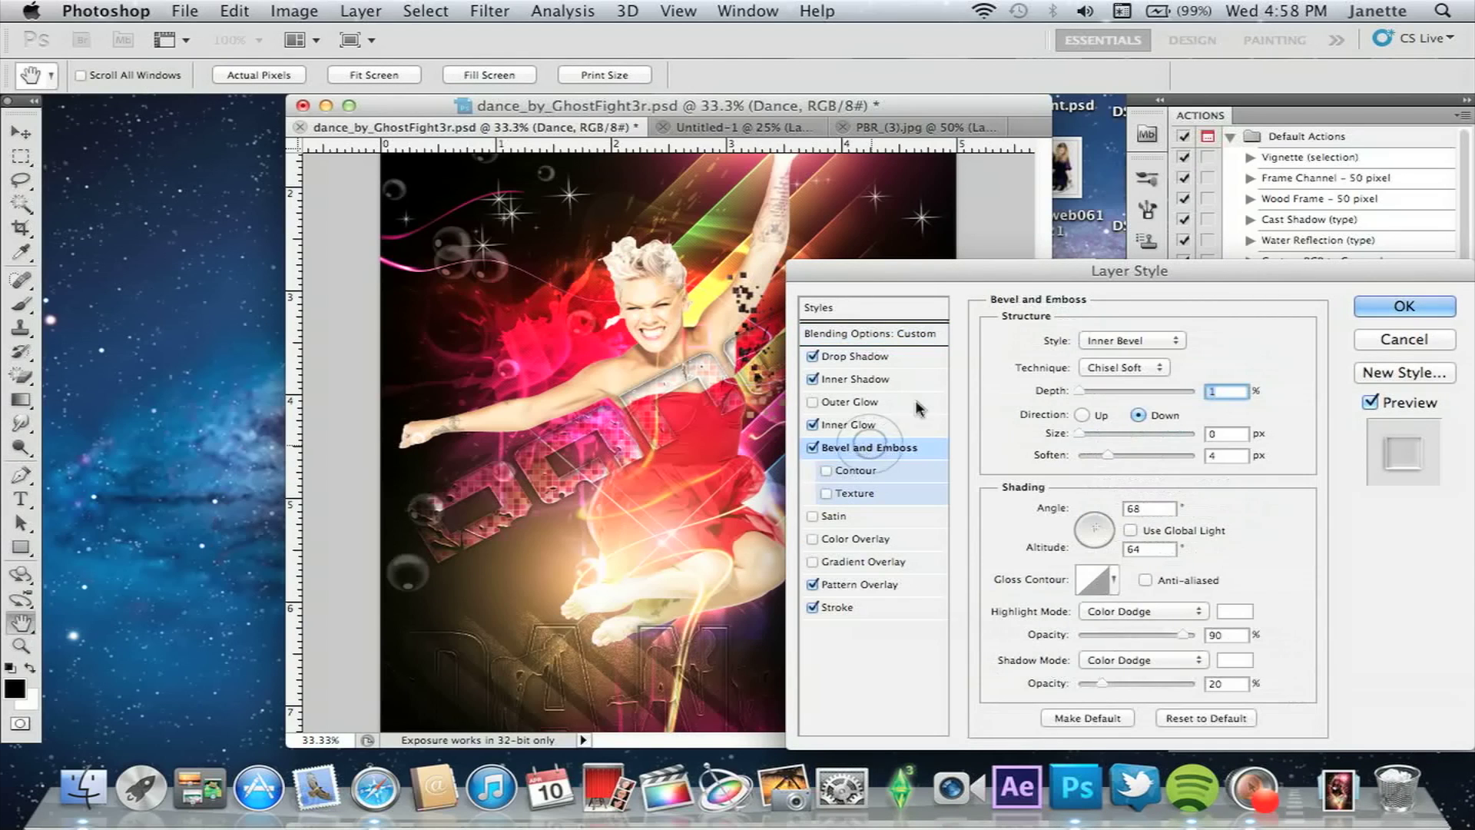
{"action": "left_click", "coordinate": [1383, 308]}
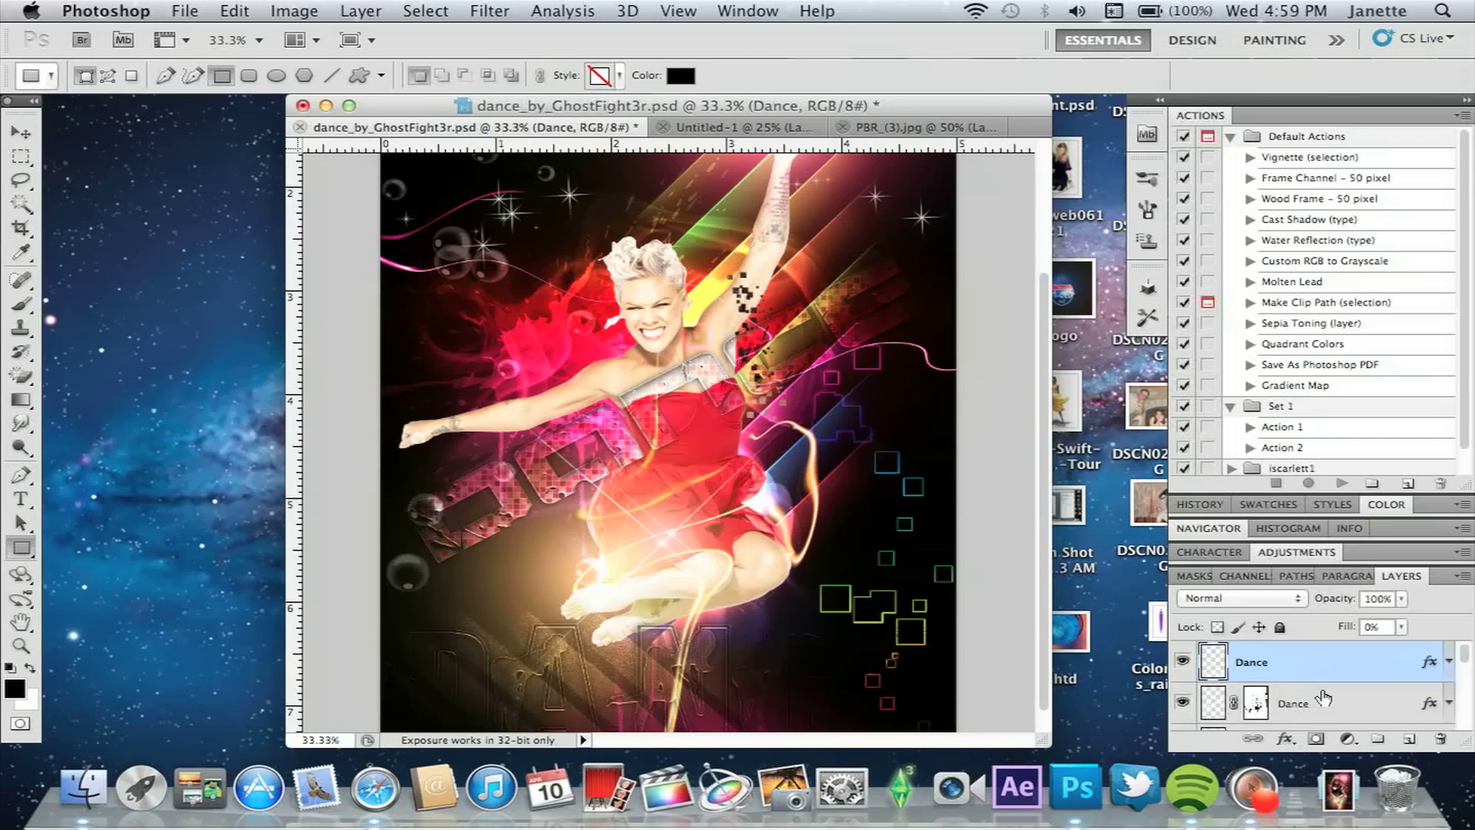
{"action": "key", "text": "XF86MonBrightnessUp"}
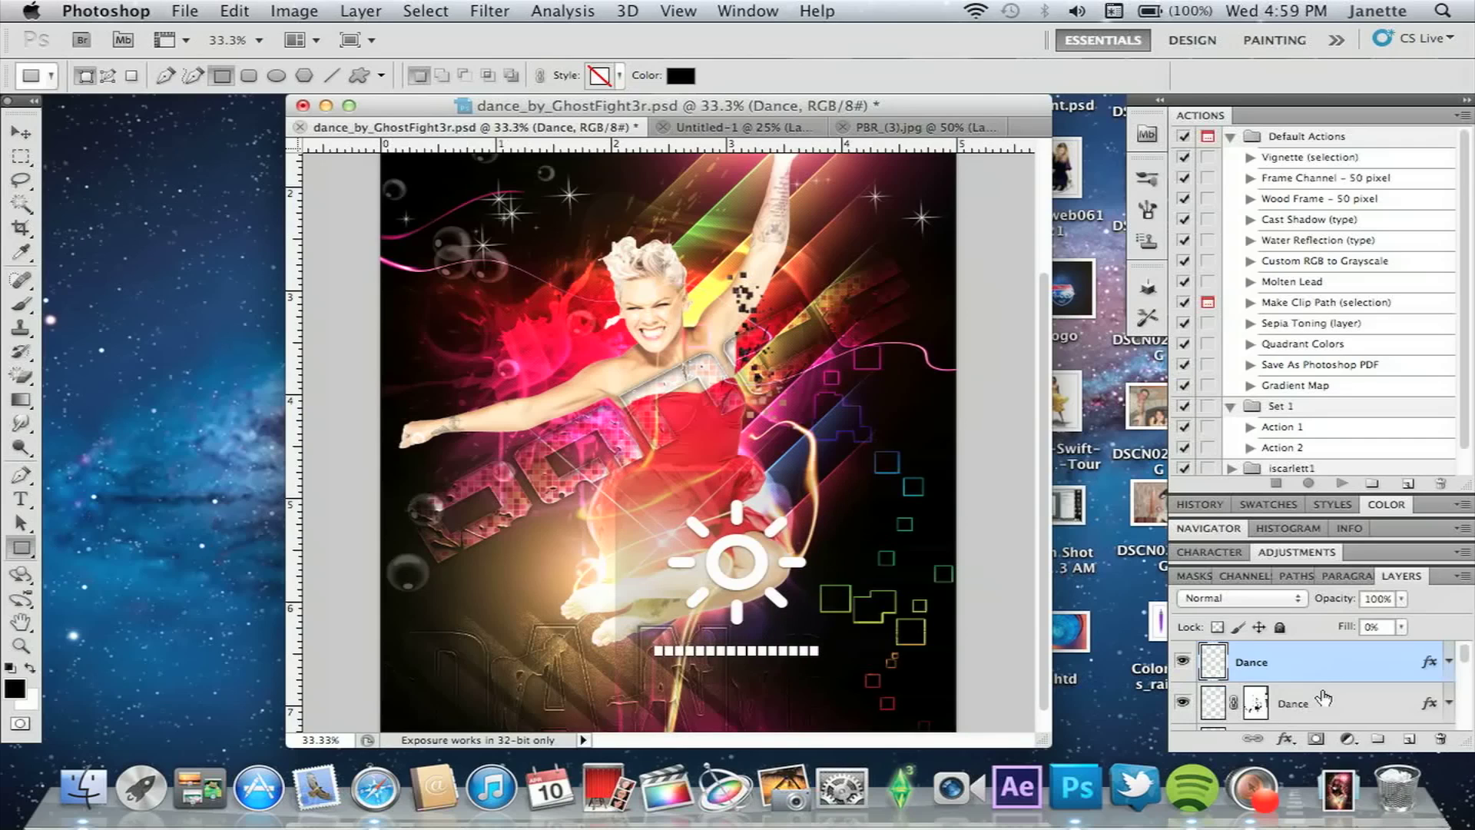